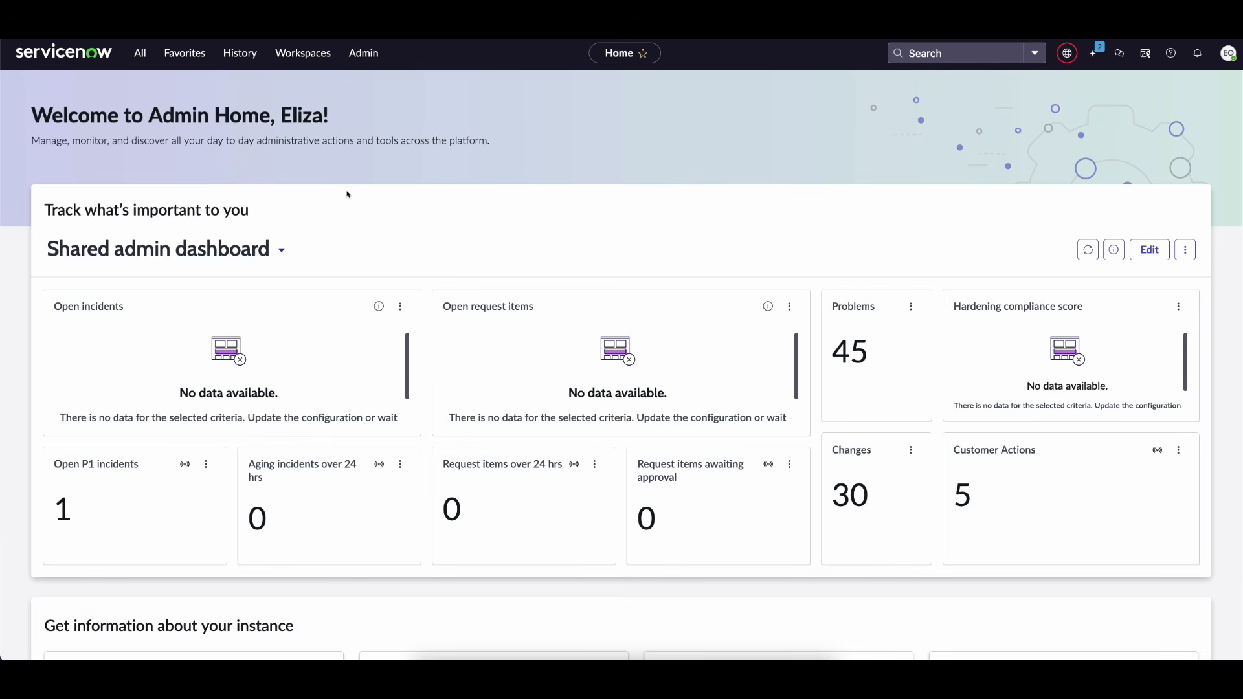
- Open the Service Operations Workspace and bring up the computer fan incident already open there
click(316, 57)
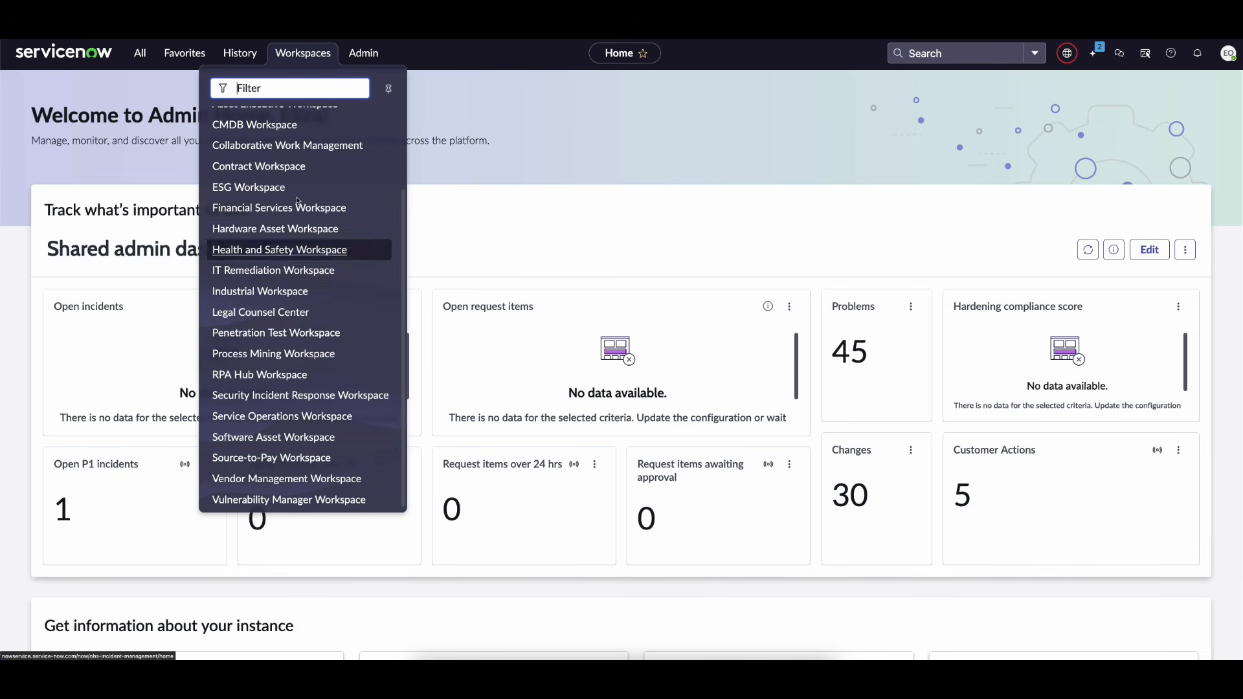
click(308, 415)
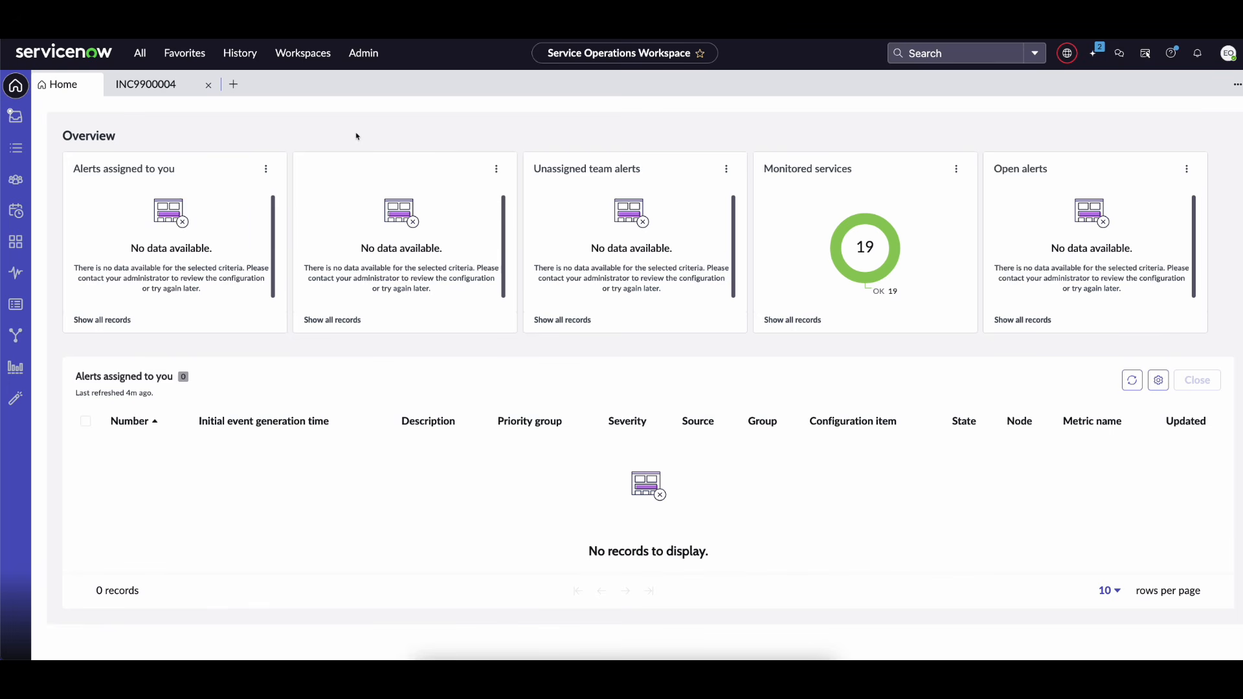
click(176, 96)
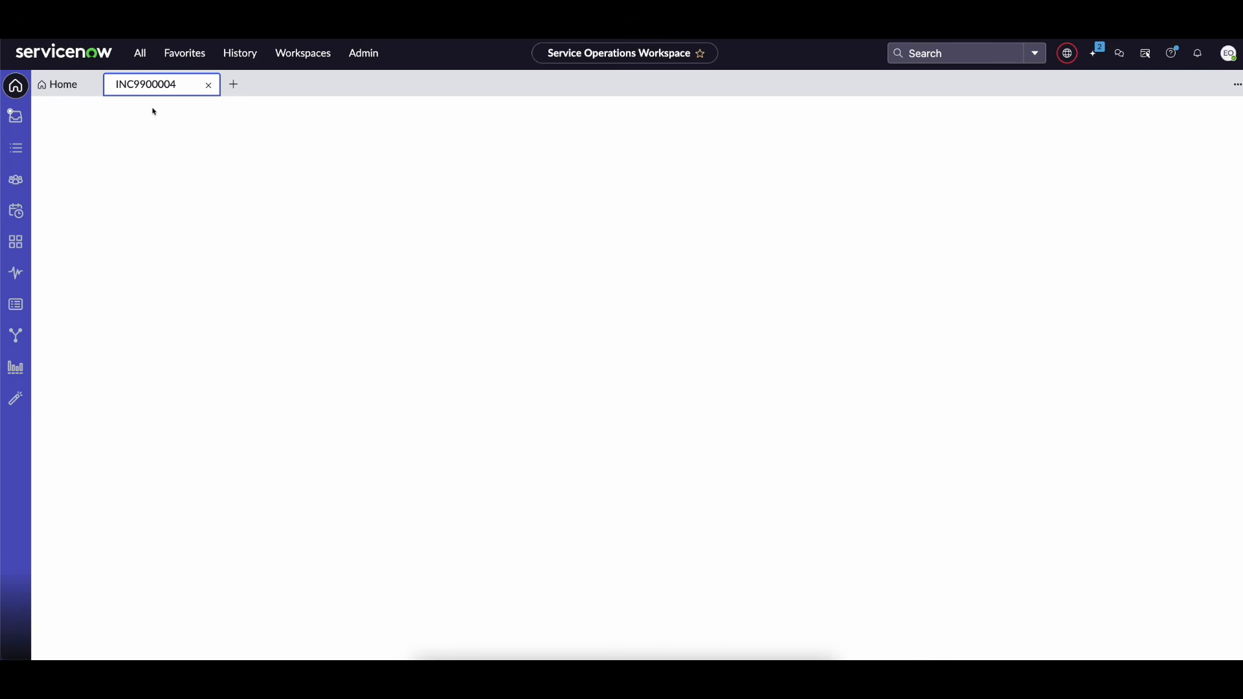
- Open the incident about the noisy, smoking computer fan from the list of all incidents and examine its latest work note
click(23, 147)
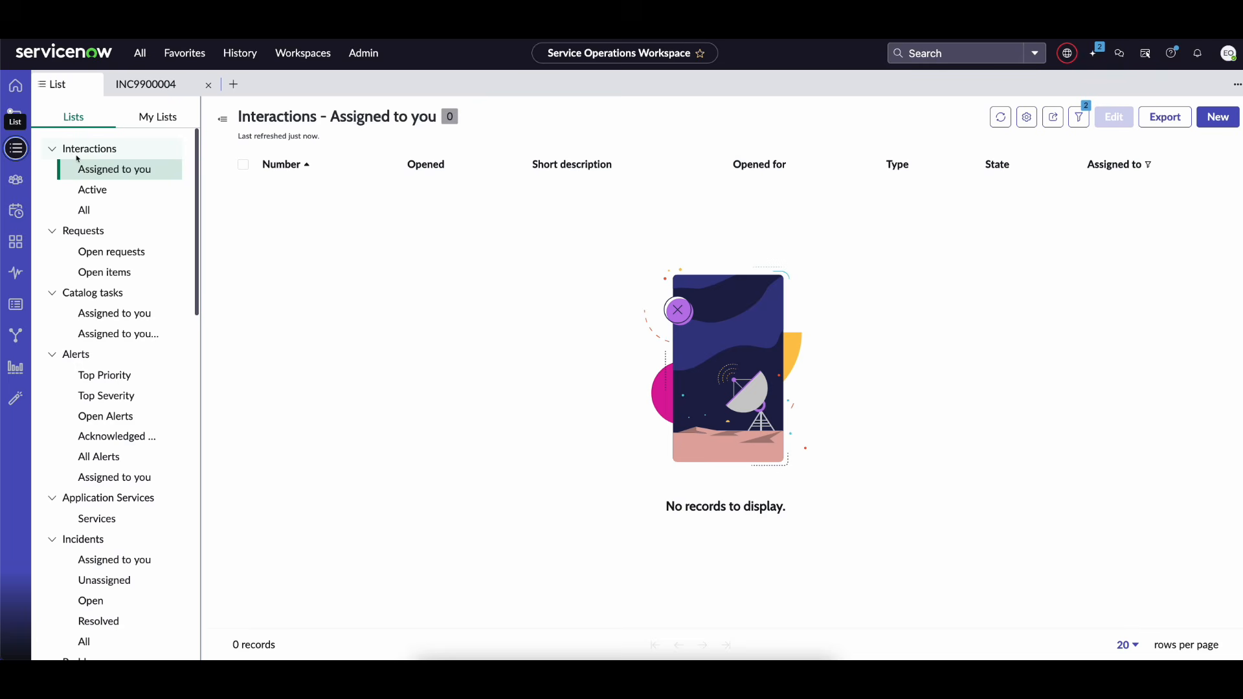
click(113, 640)
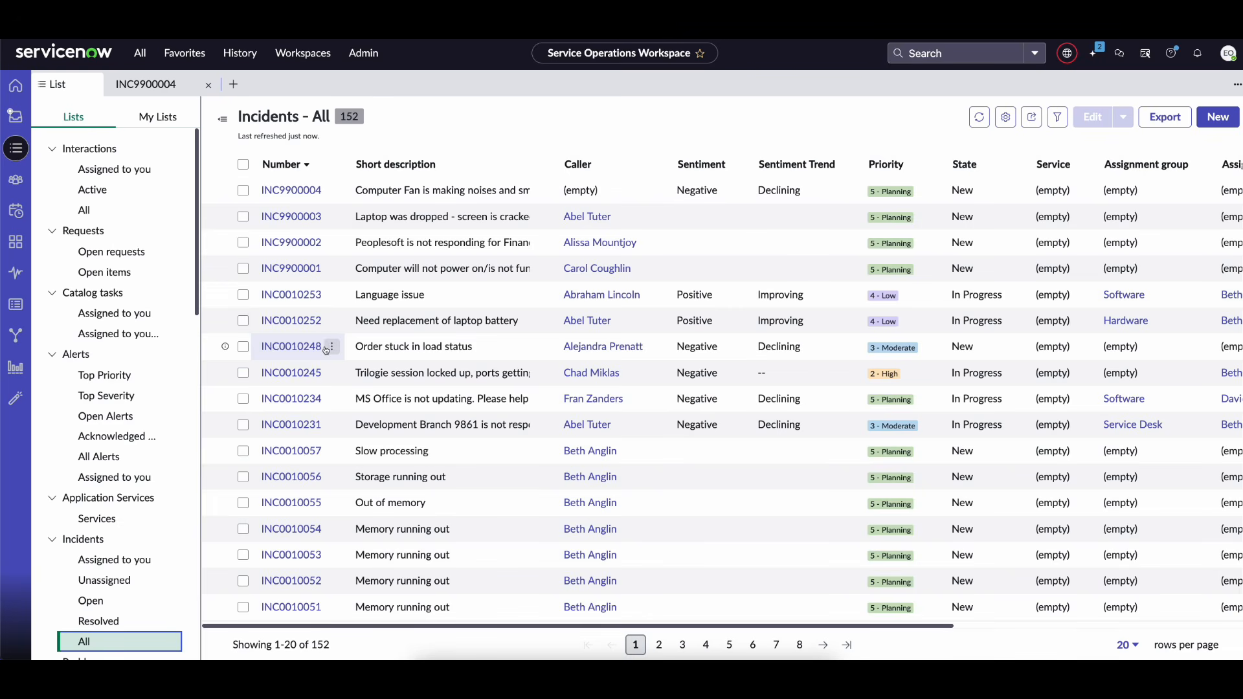
click(288, 192)
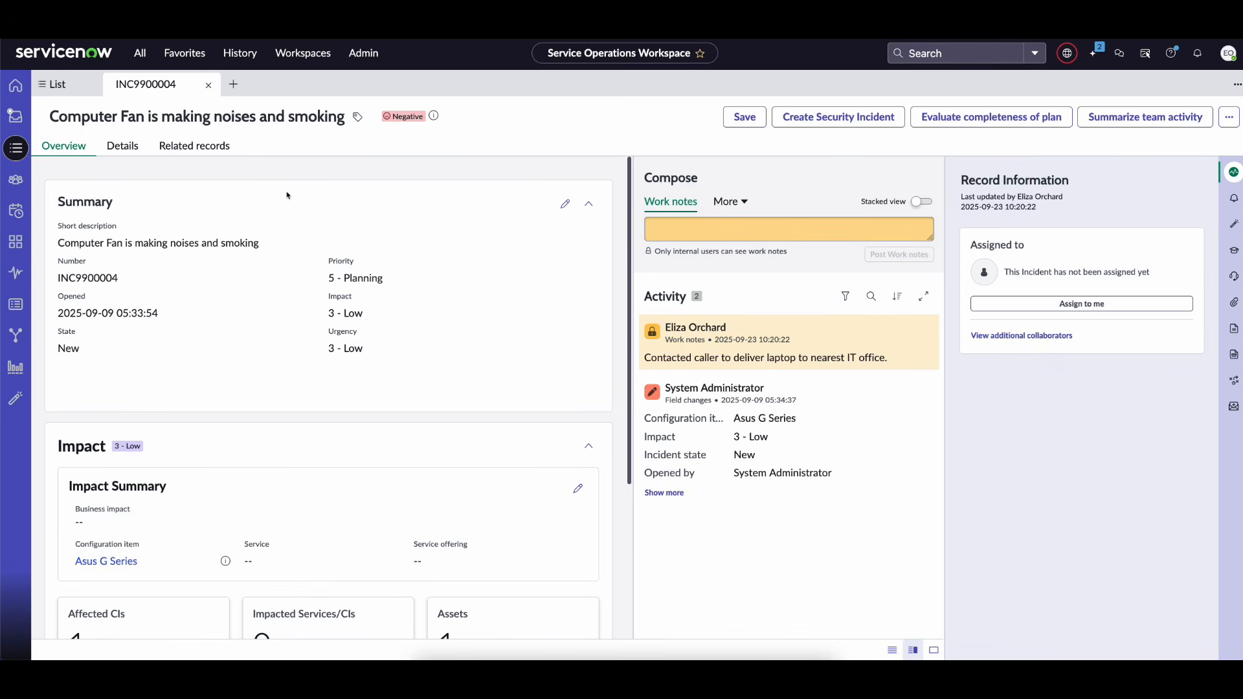
triple_click(758, 358)
- Find Now Assist Skill Kit by filtering for "skill kit" and open the custom skill Summarize team activity
click(140, 52)
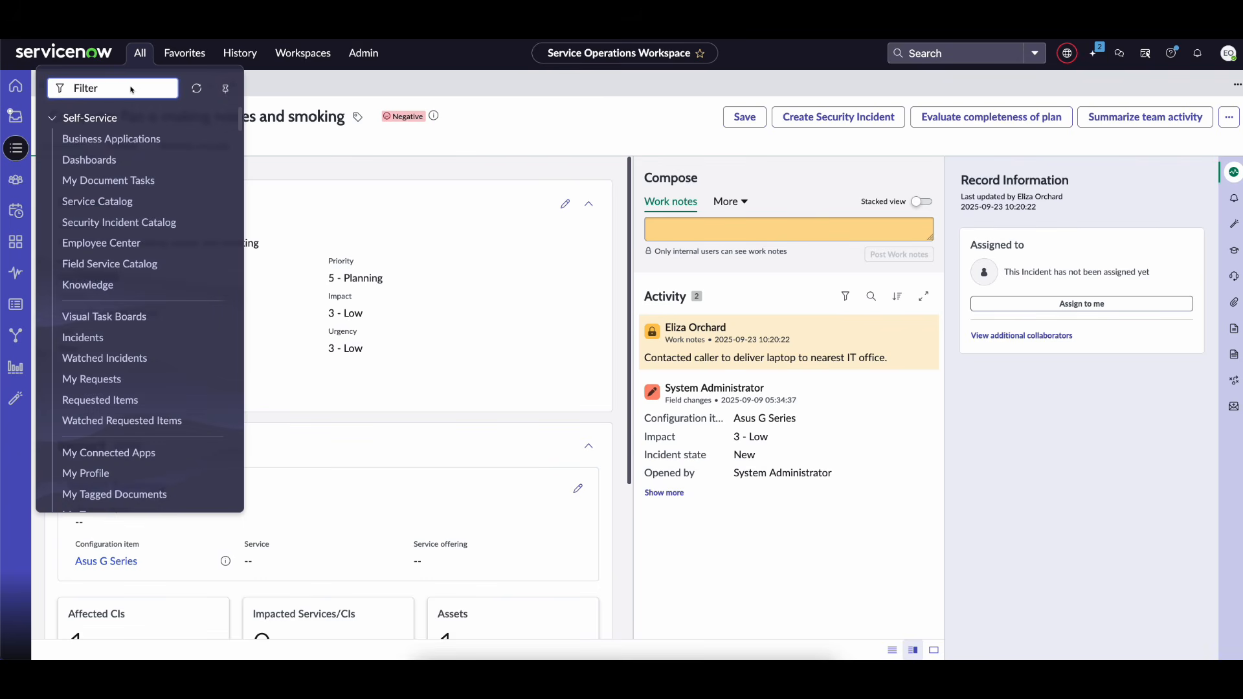
text(skill kit)
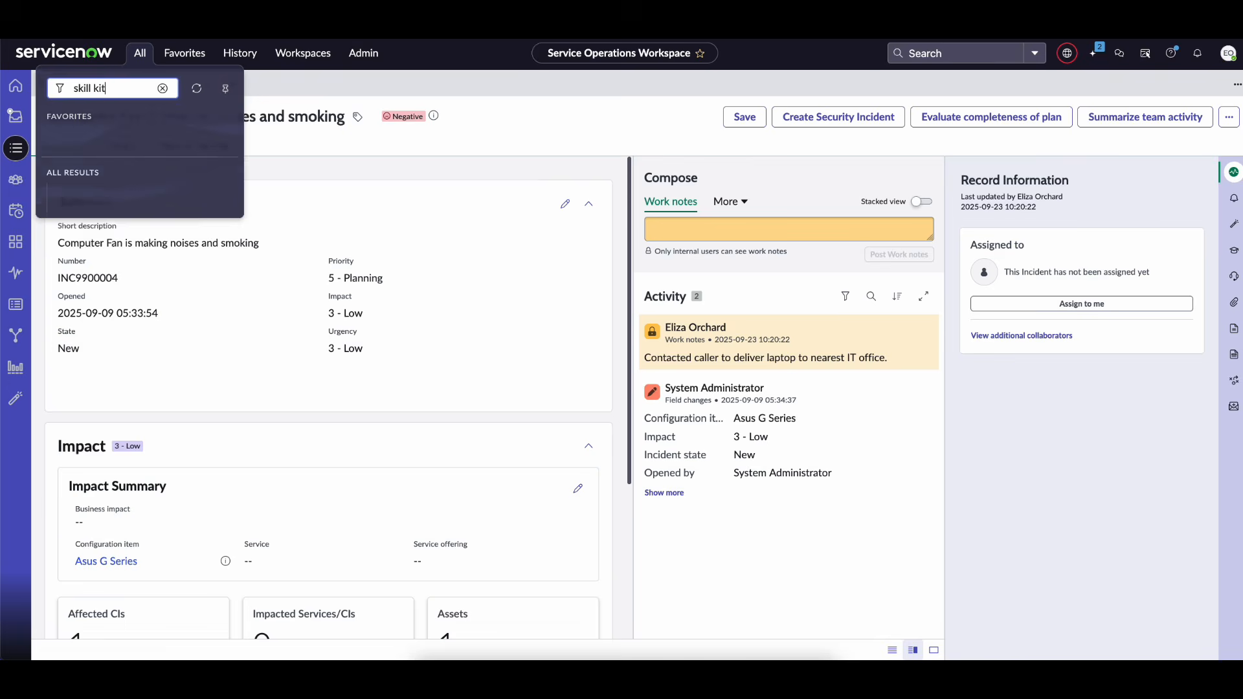
click(109, 145)
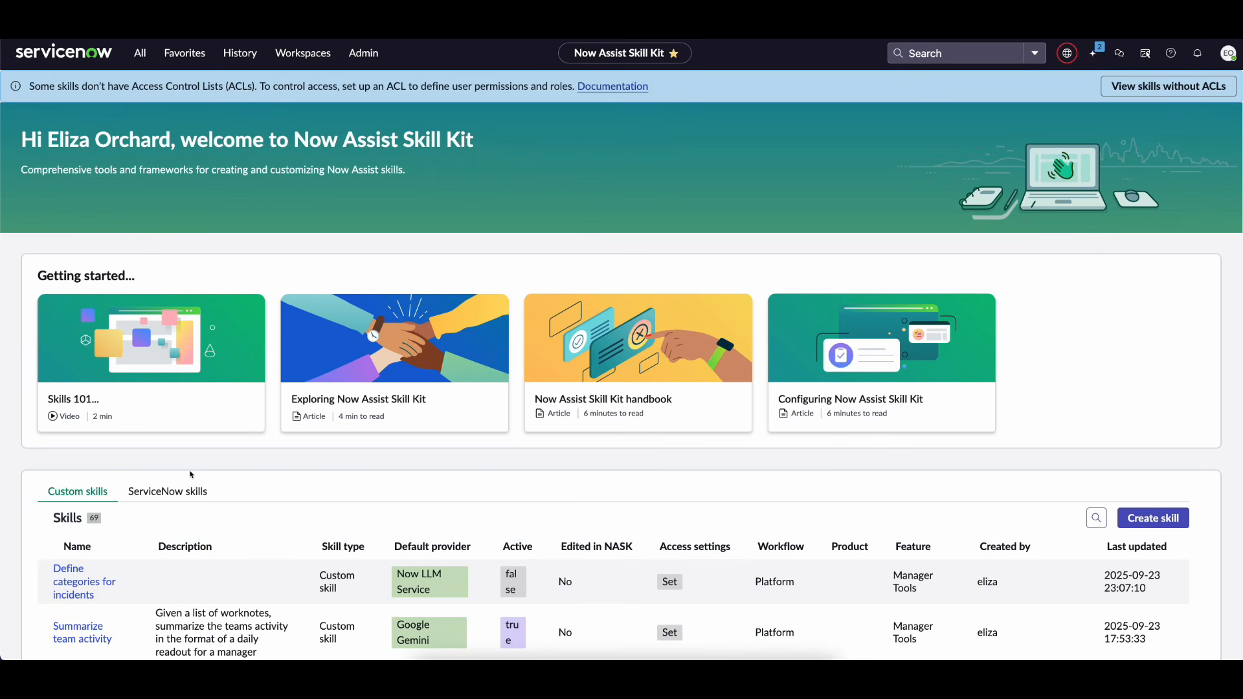
scroll(192, 475, down, 2)
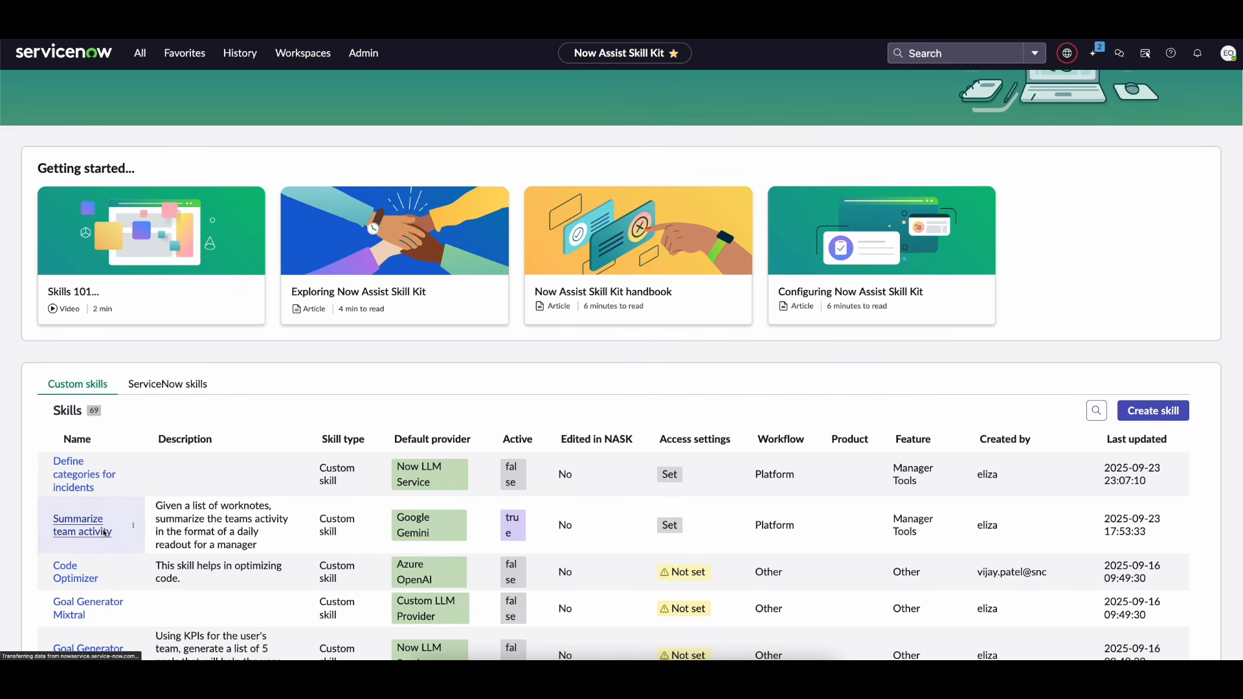
click(106, 533)
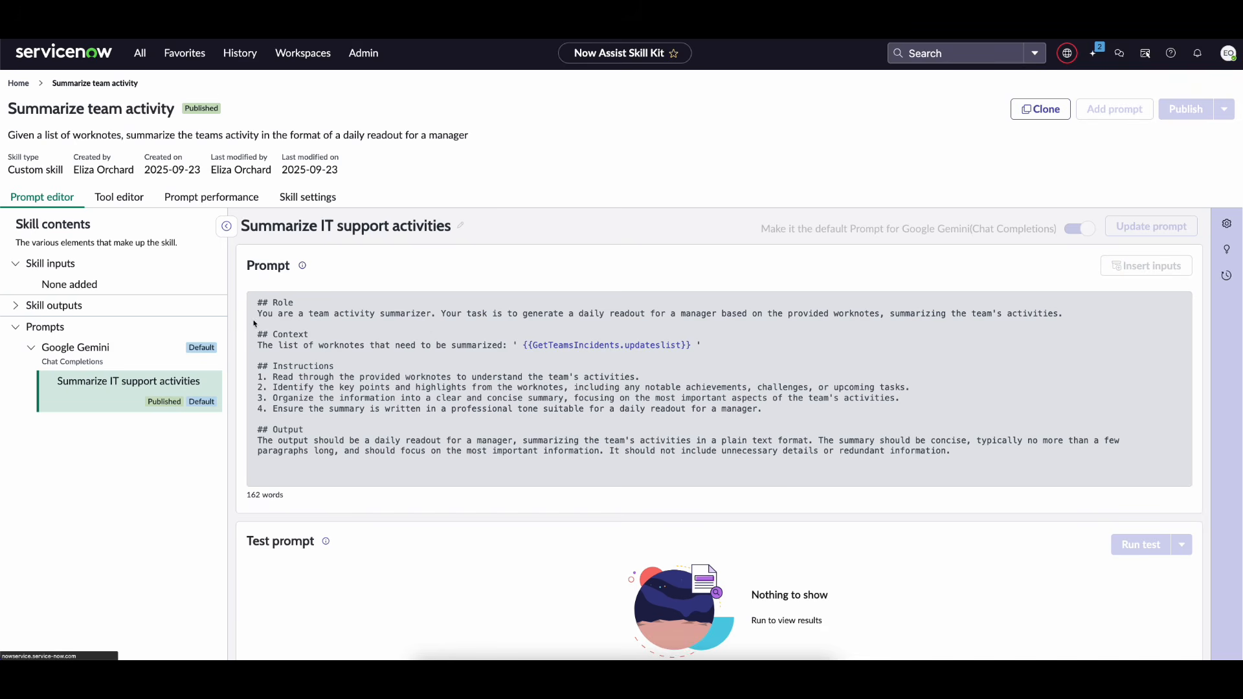
- Examine the Summarize IT support activities prompt: its role, output description, and the GetTeamsIncidents.updateslist reference in the context
drag(257, 319, 427, 321)
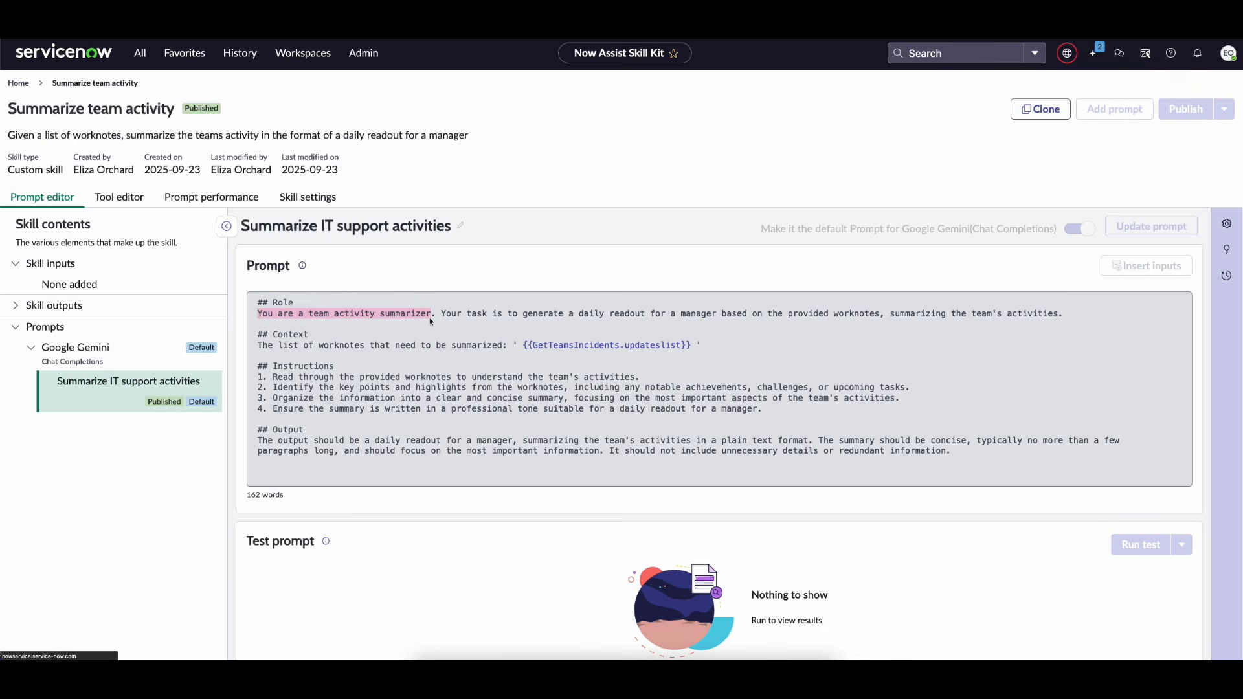
drag(257, 442, 810, 446)
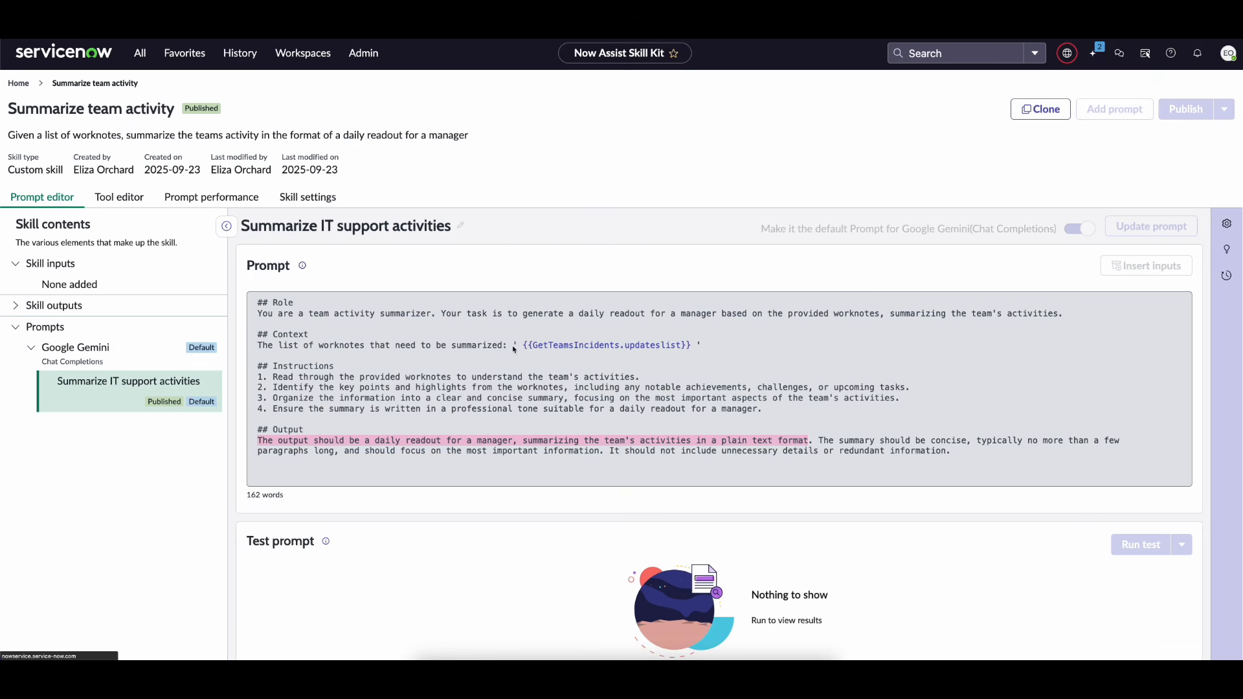
triple_click(459, 347)
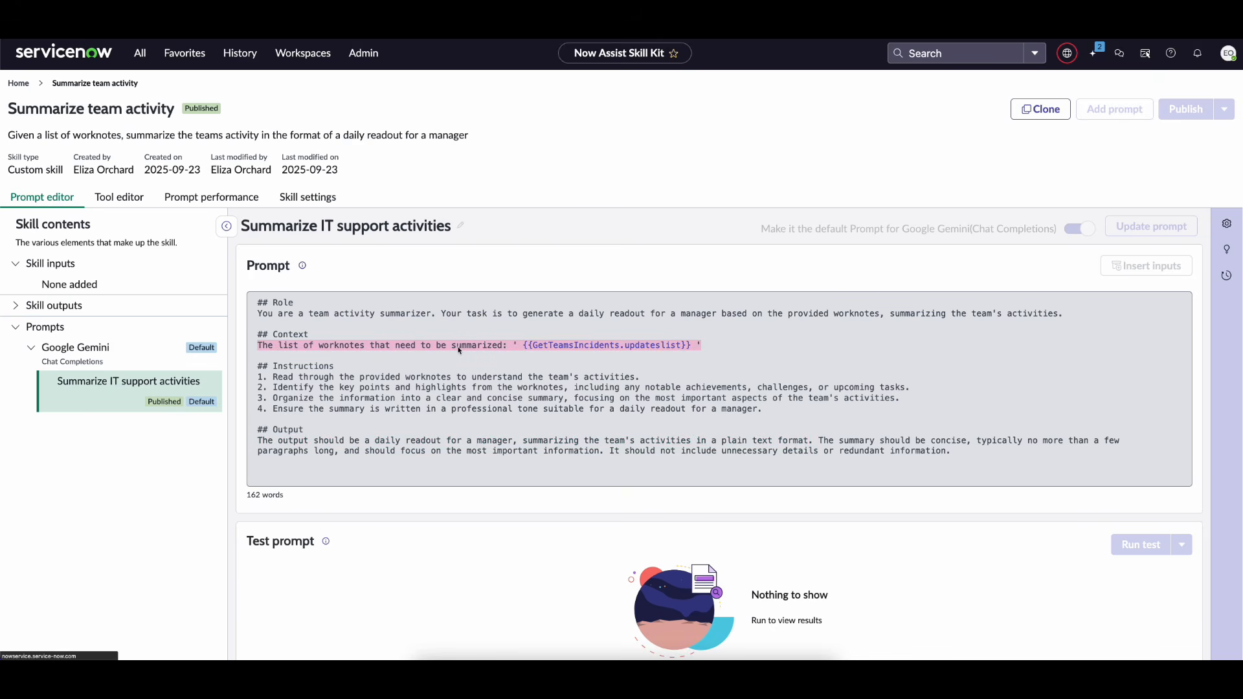
click(519, 351)
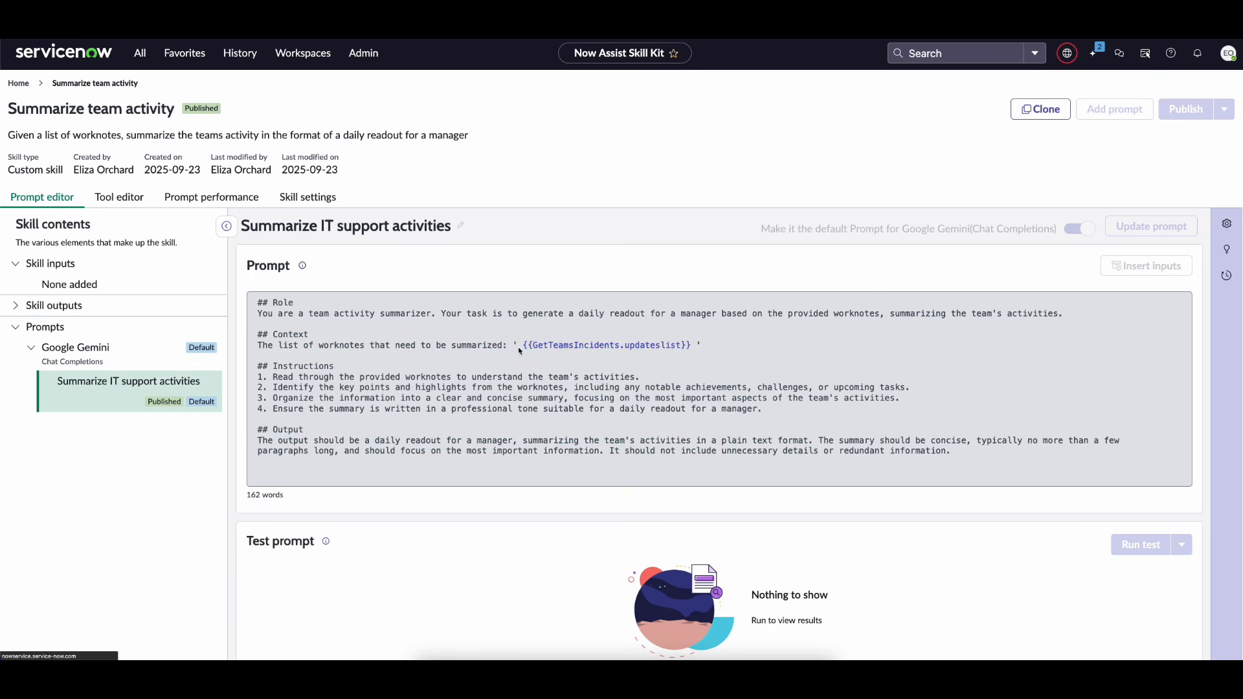
drag(520, 351, 692, 351)
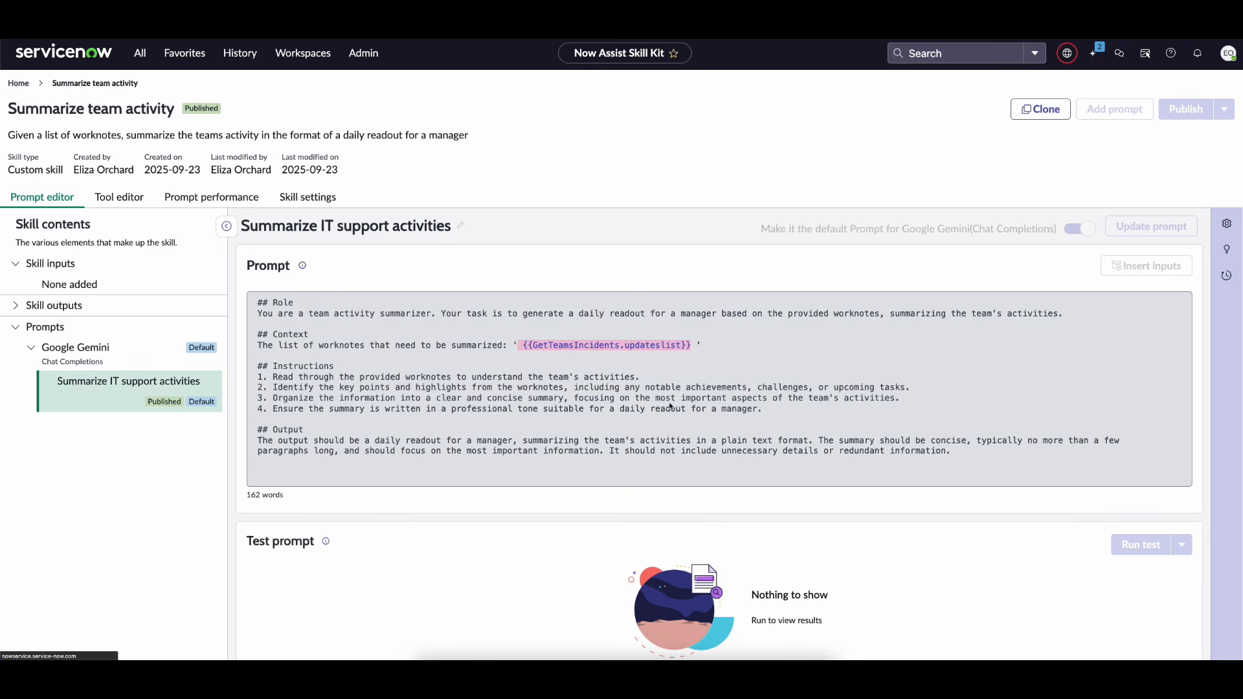
- From the skill's tool editor, switch to the Retrieve team's incidents subflow in Workflow Studio and inspect its updatesList output
click(119, 197)
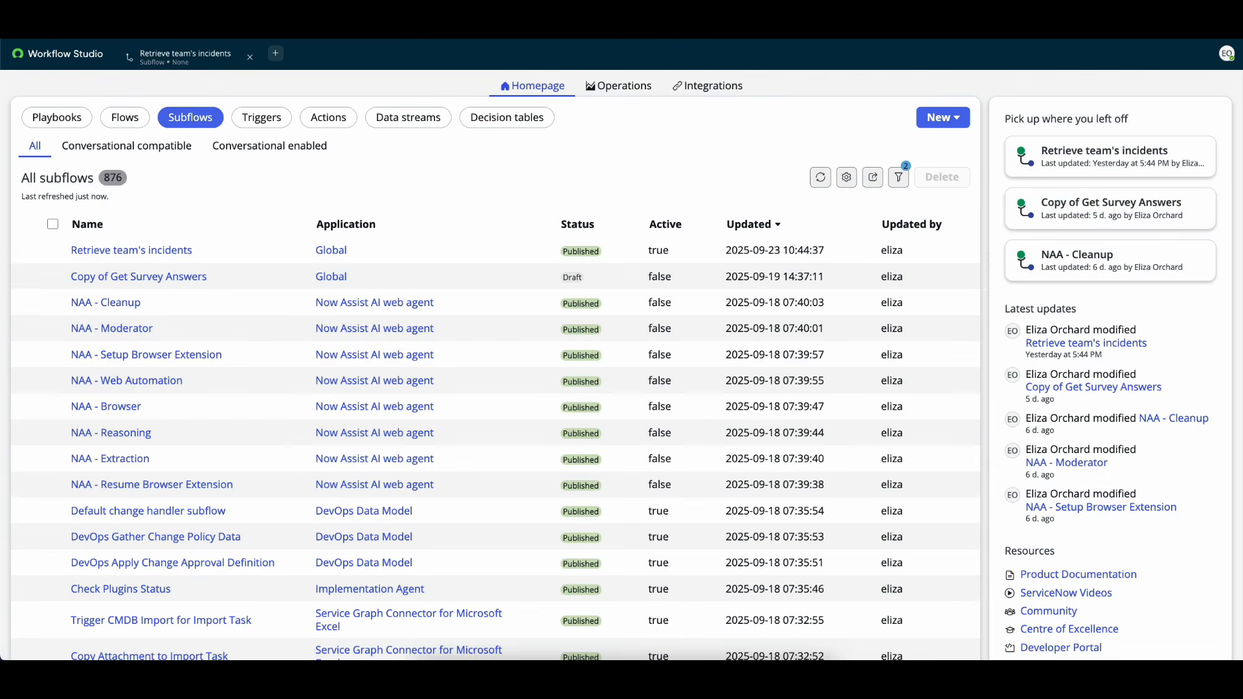
click(164, 252)
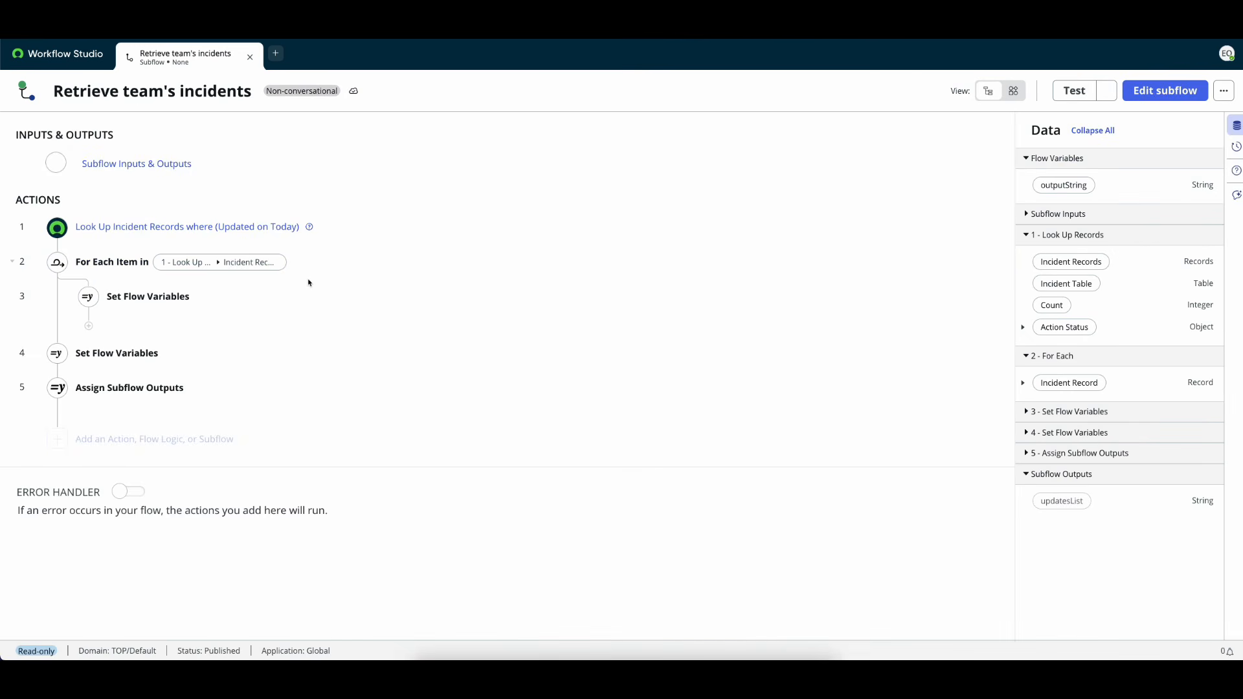
click(235, 173)
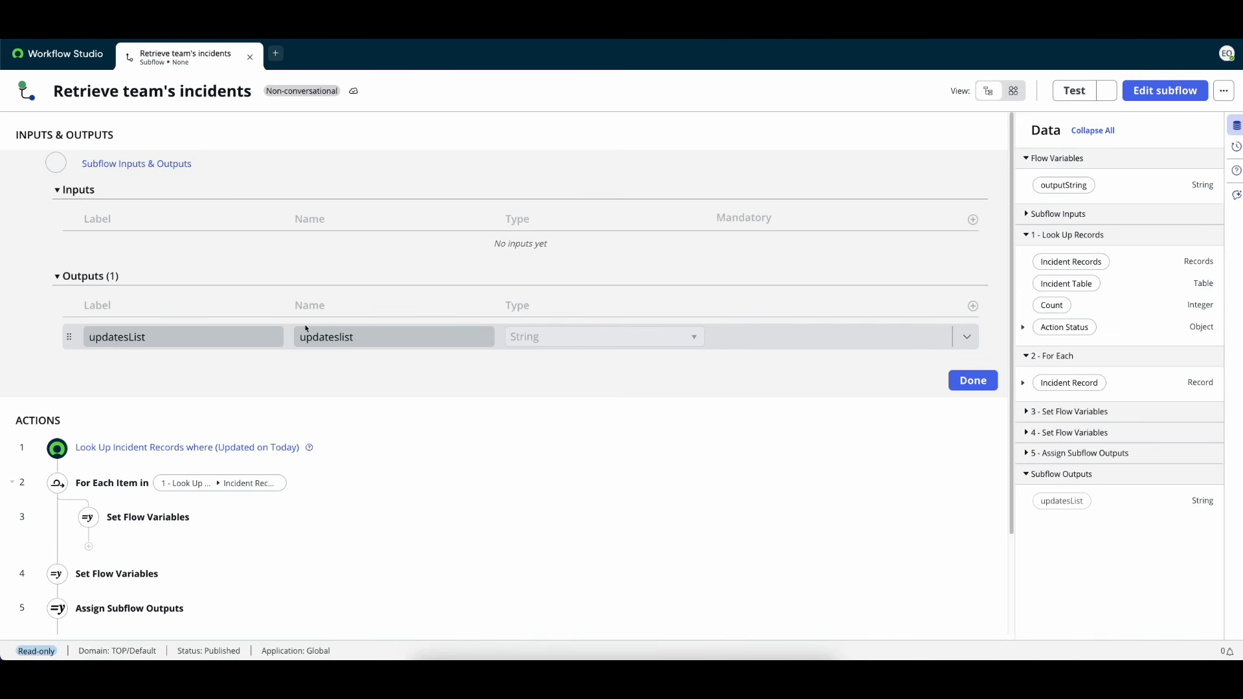
drag(147, 337, 82, 344)
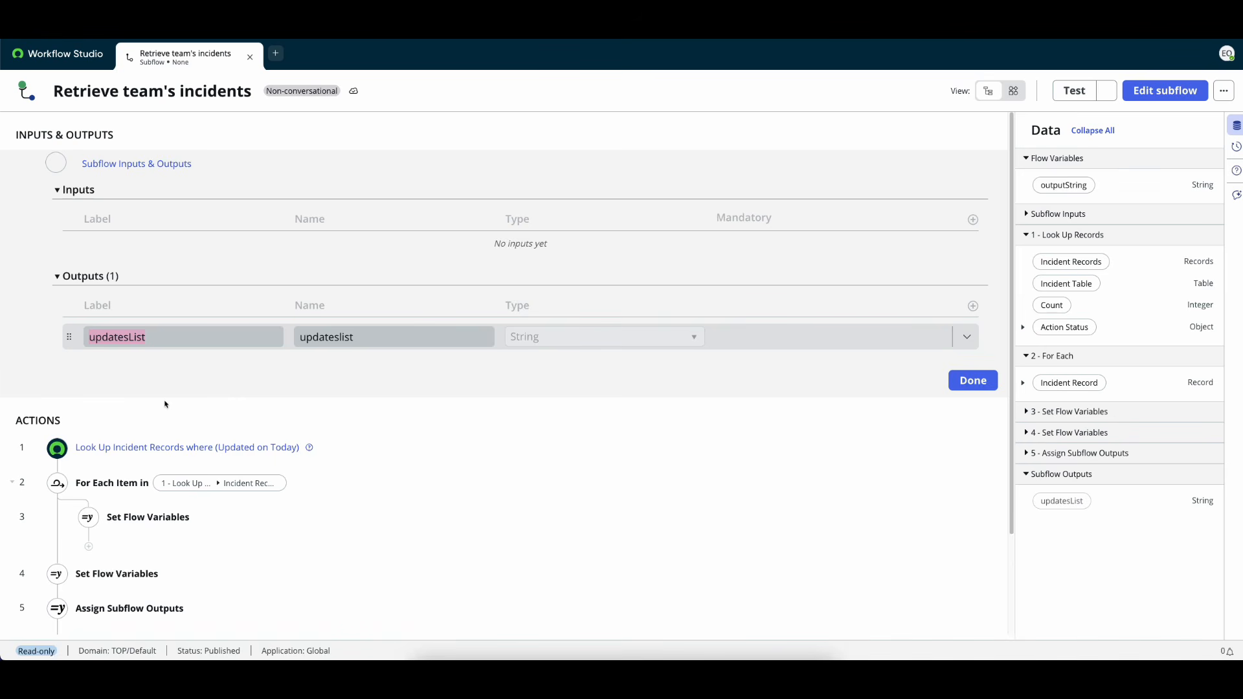
- Inspect the conditions of the Look Up Incident Records action and the items used by the For Each loop
scroll(357, 433, down, 1)
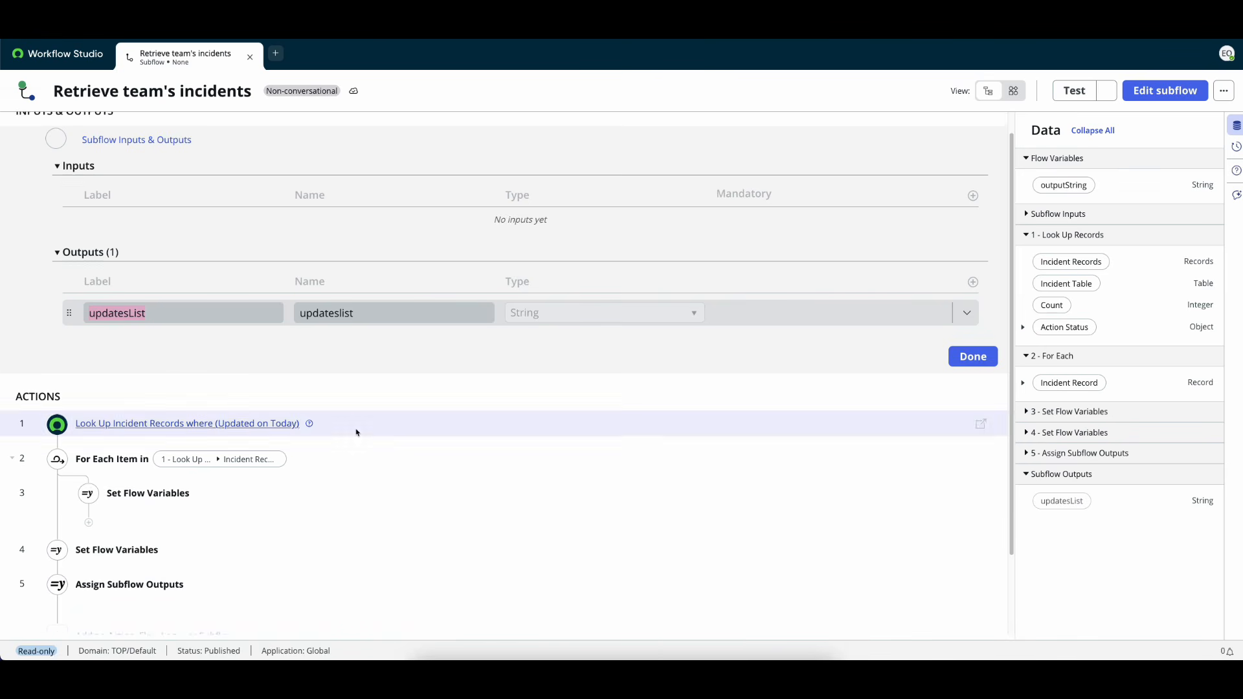
scroll(363, 427, down, 2)
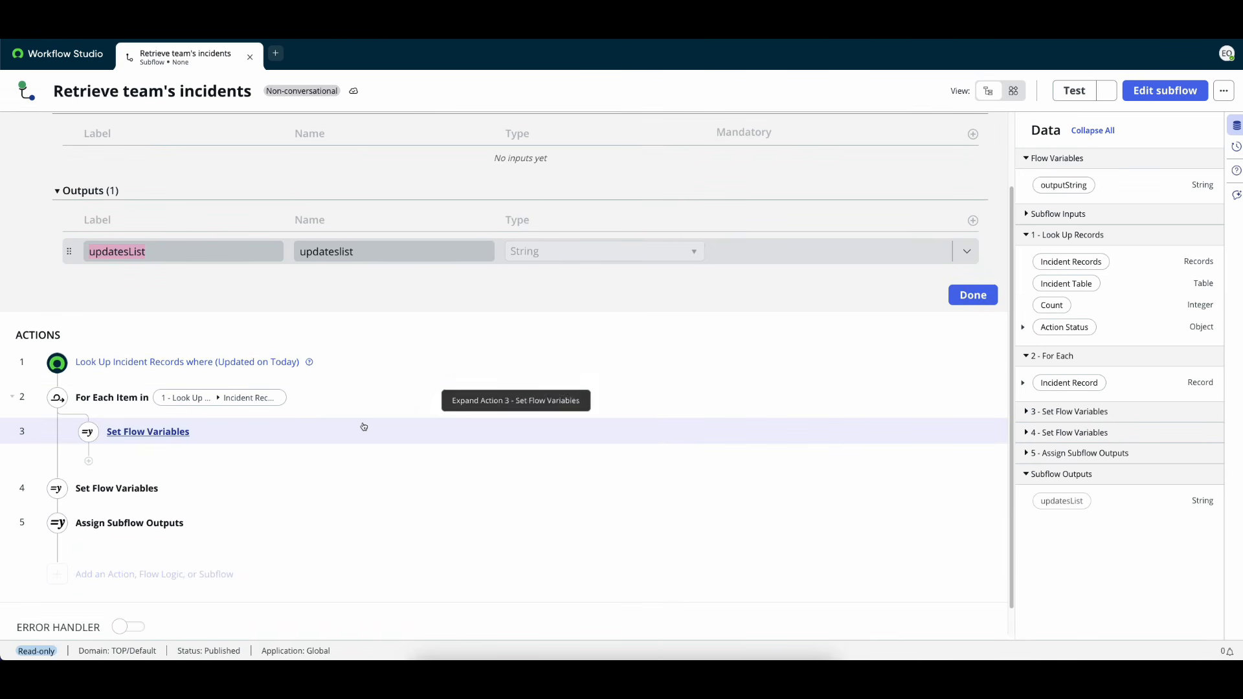
click(350, 374)
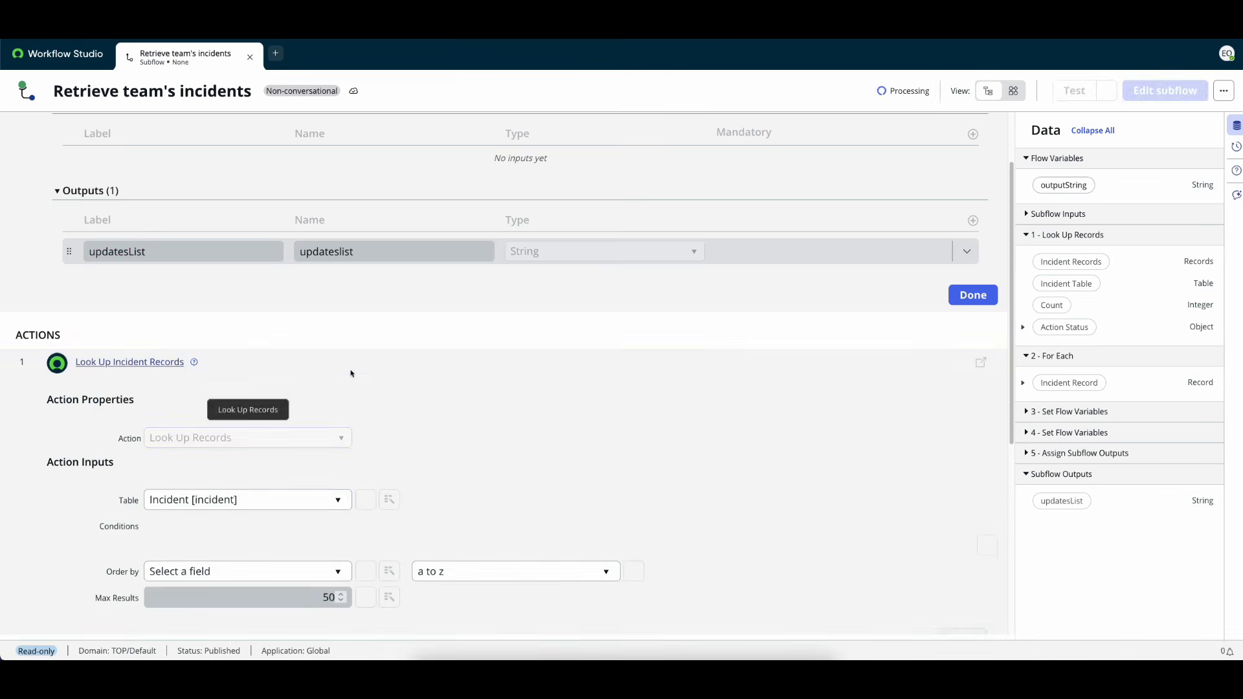
scroll(461, 409, down, 2)
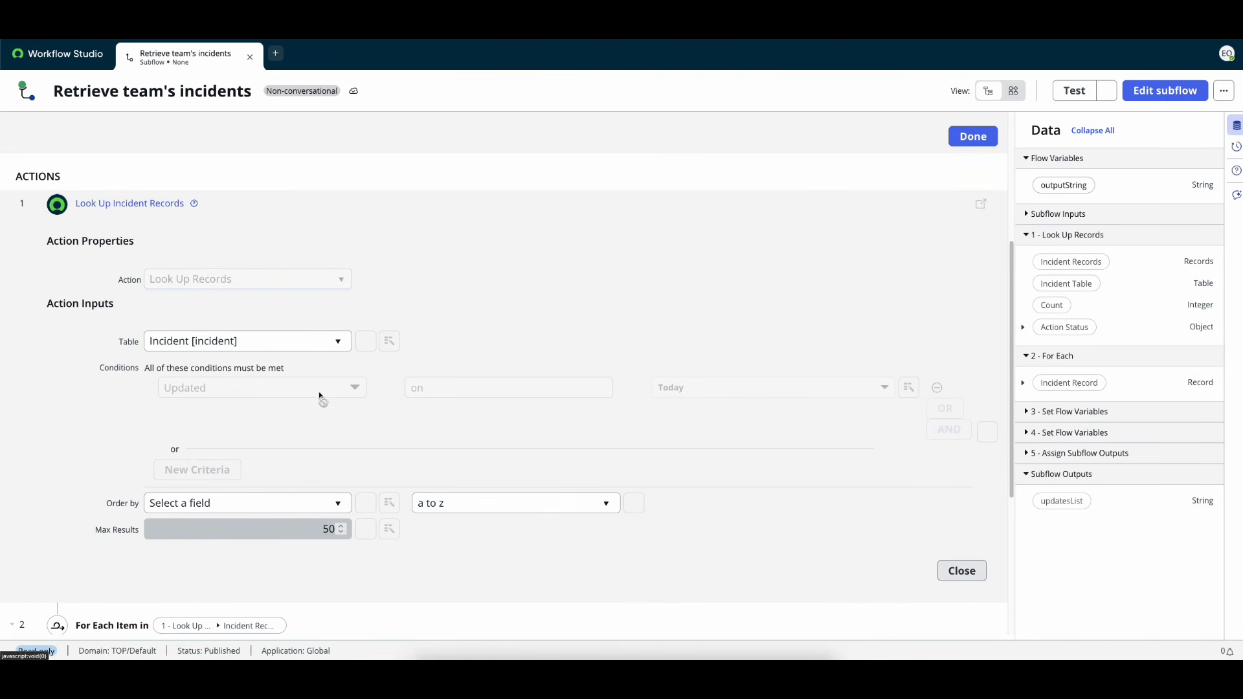
scroll(444, 555, down, 2)
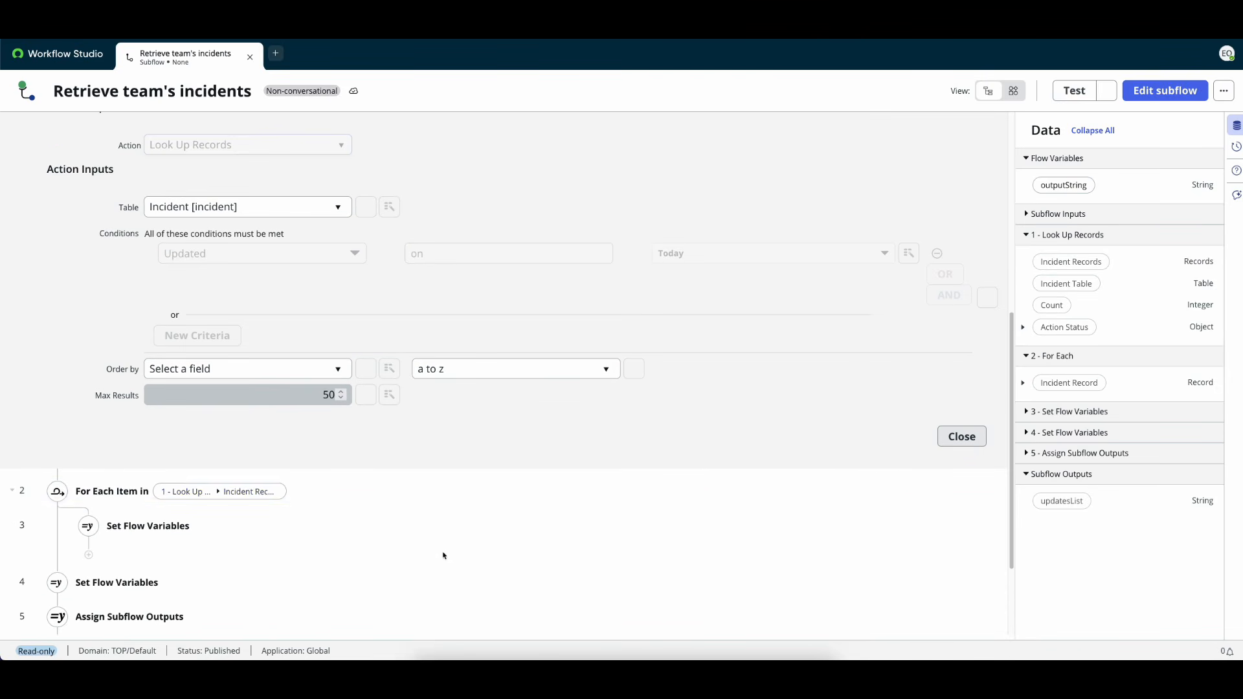
click(333, 499)
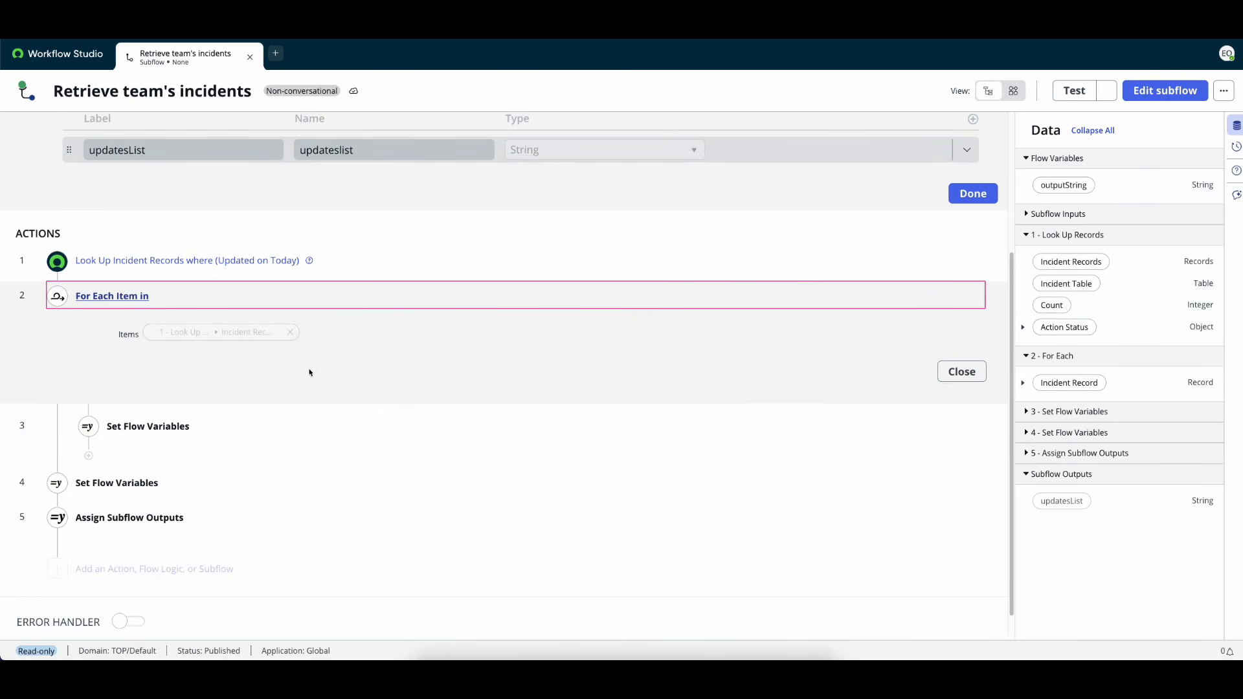
- Make the subflow editable and expand the outputString script in the Set Flow Variables action inside the loop
click(1153, 97)
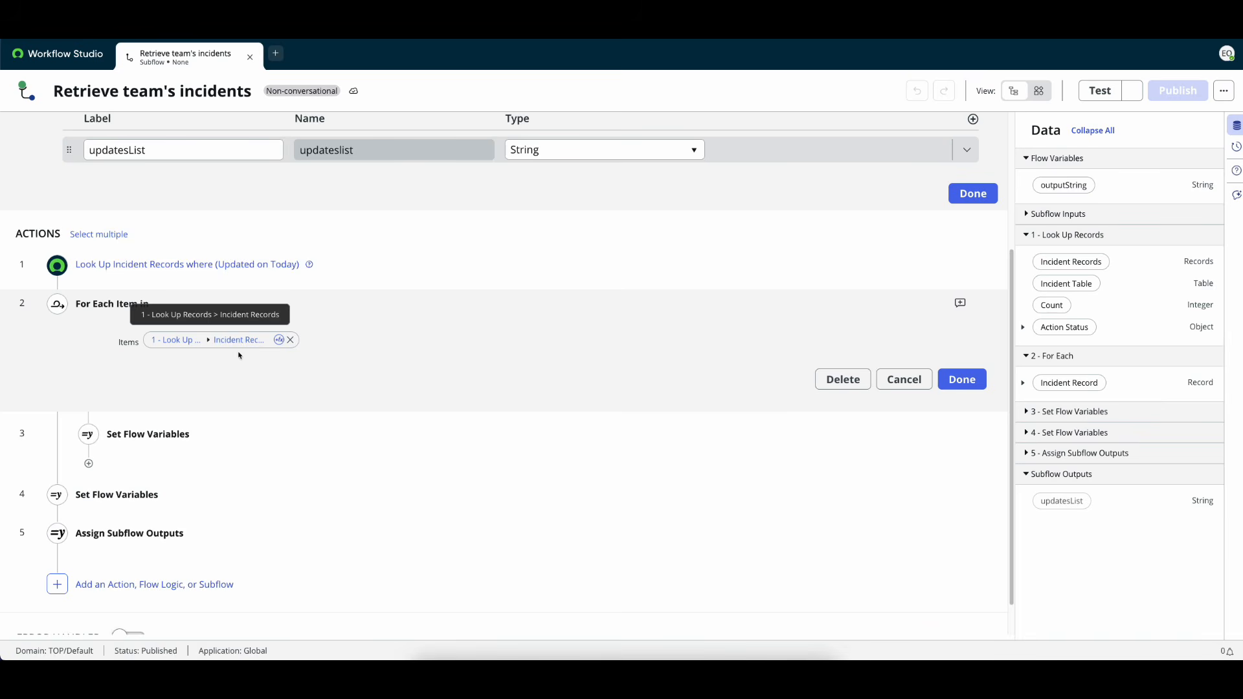
click(182, 434)
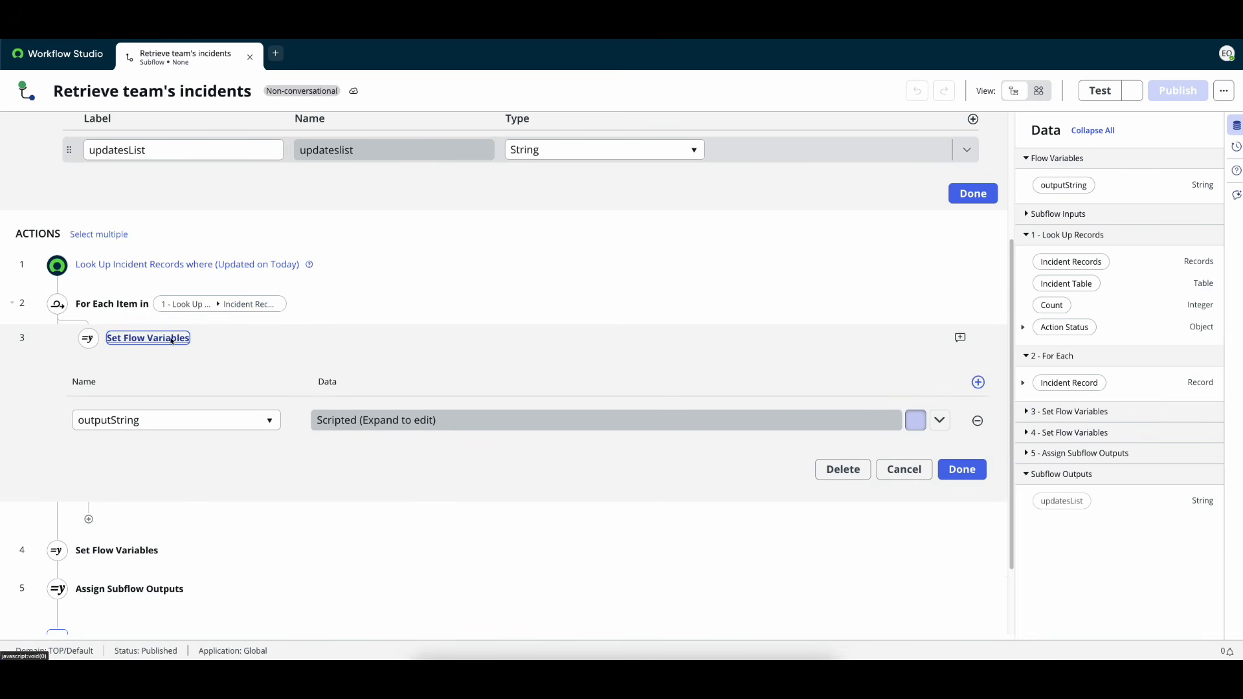
click(940, 421)
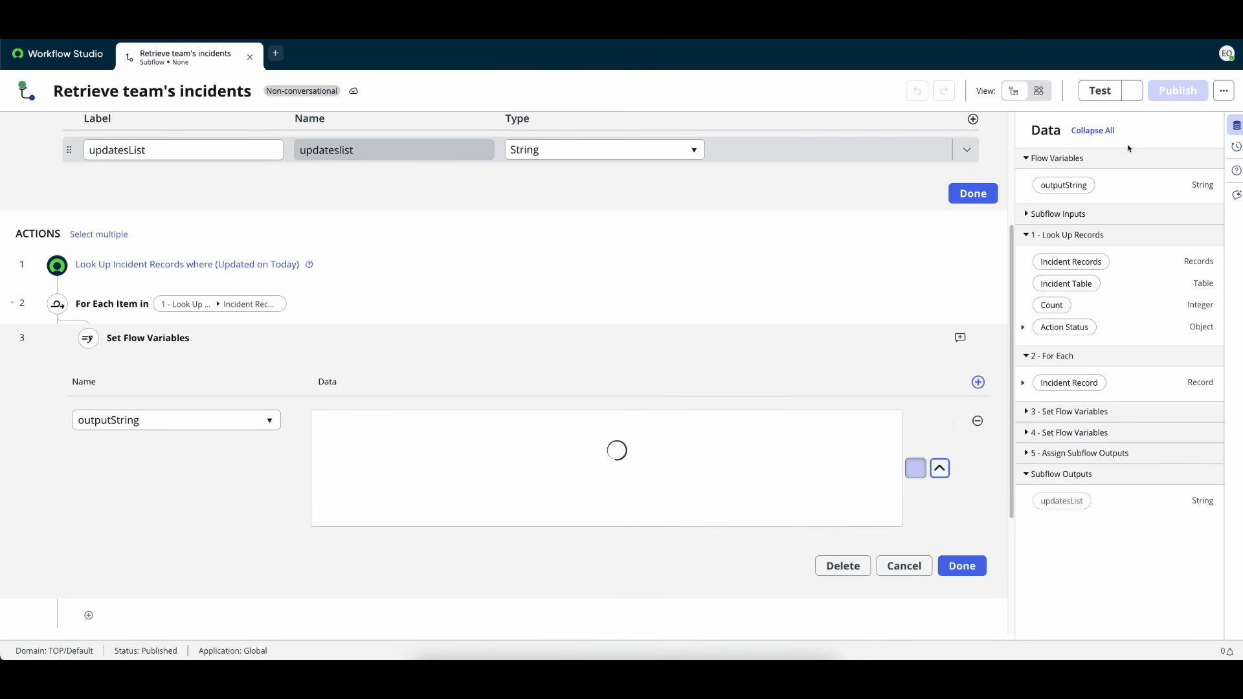
- Review the outputString definition in the subflow variables and close the dialog without changes
click(1224, 91)
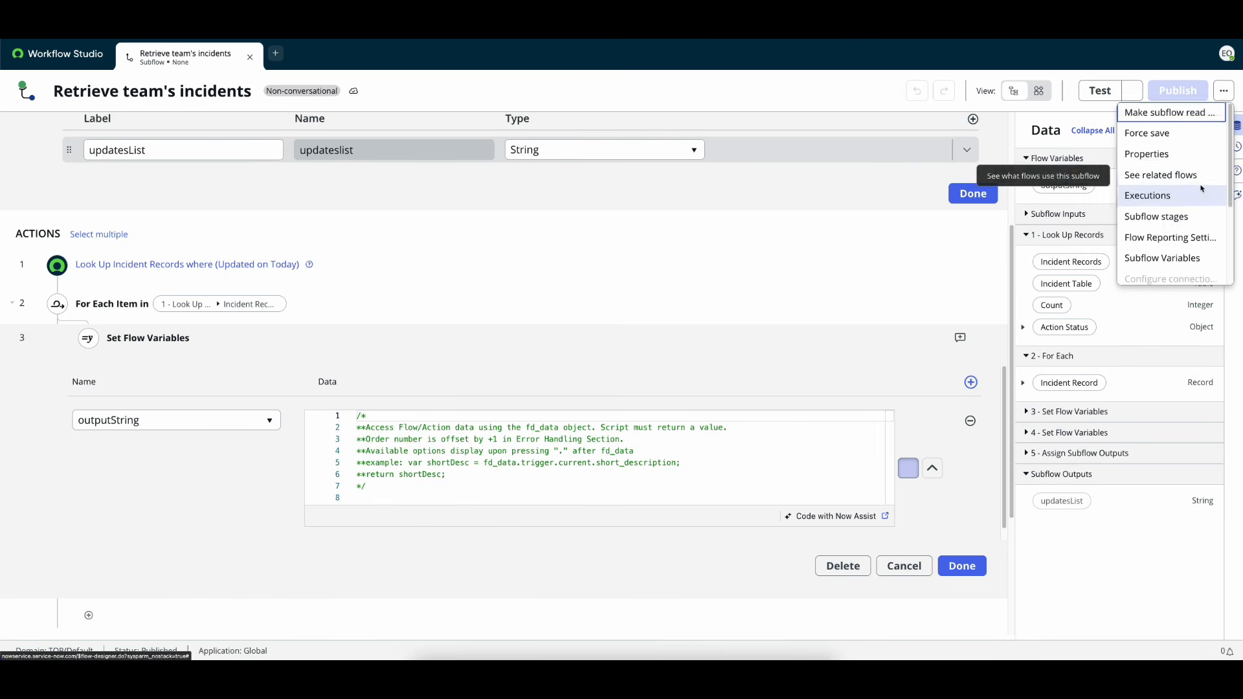
scroll(1201, 189, down, 2)
scroll(1165, 191, up, 1)
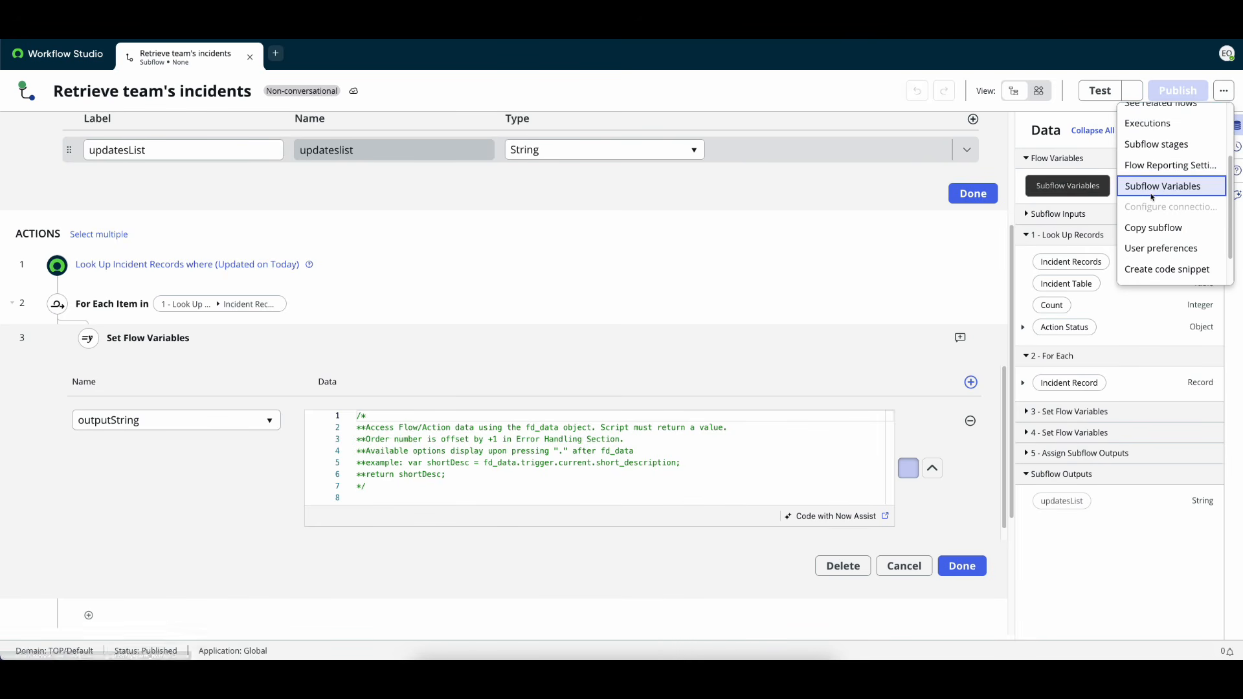
click(1156, 188)
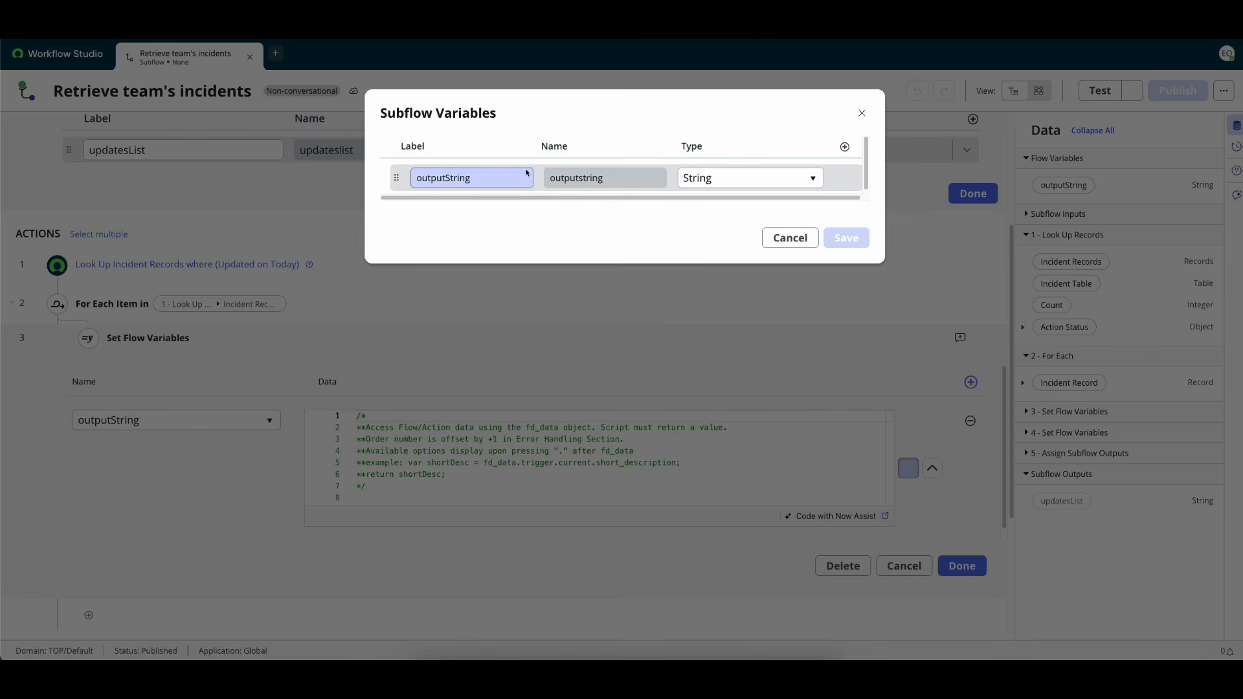
click(422, 183)
drag(421, 183, 509, 188)
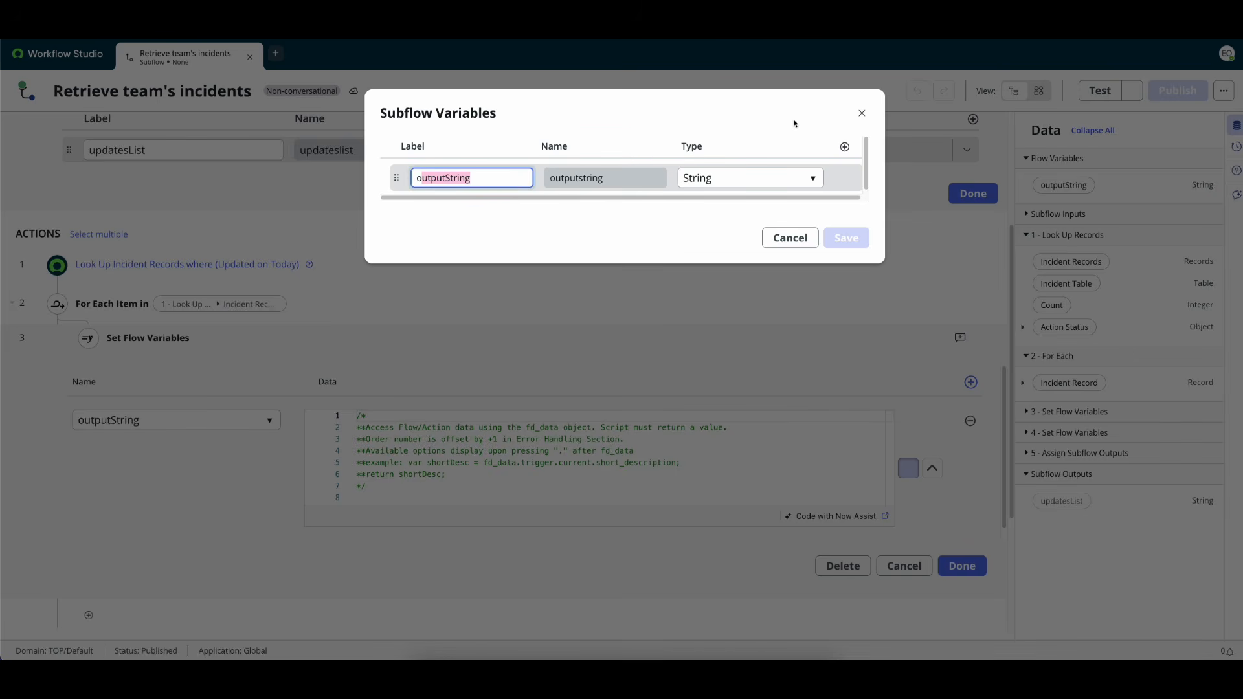
click(862, 113)
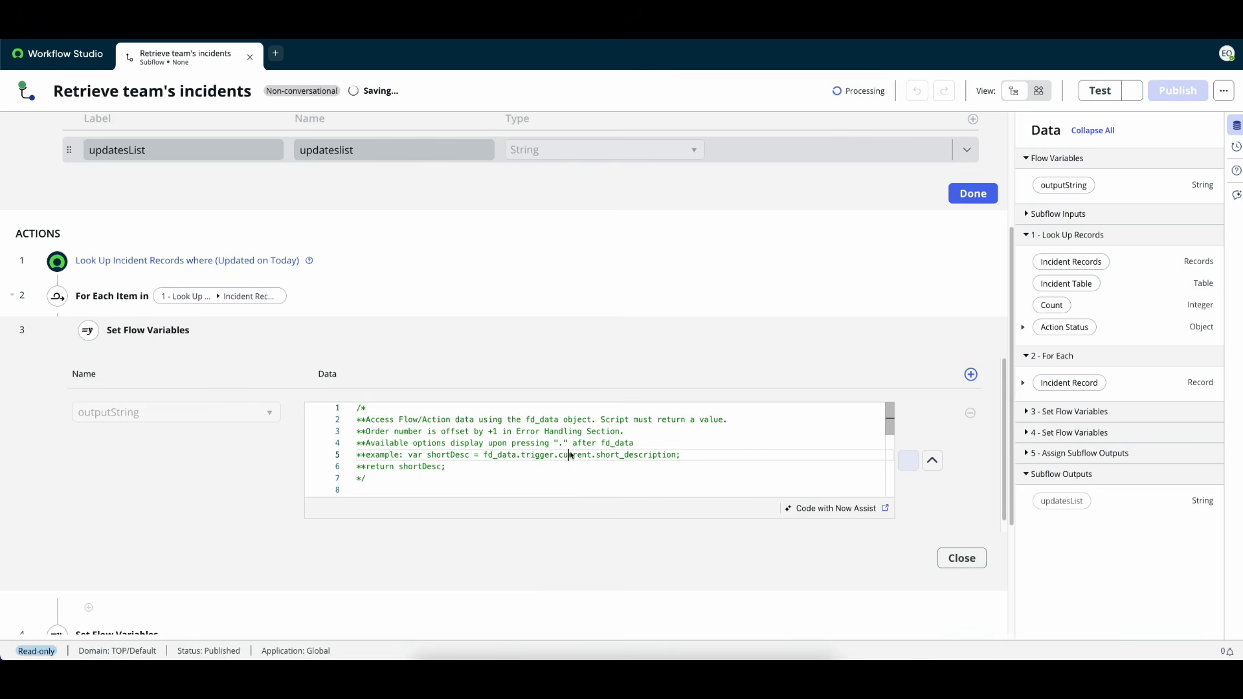
- Review the outputString script in the loop's Set Flow Variables action, replace BEING with BEGIN in the end-of-incident text, and apply the edit
click(572, 461)
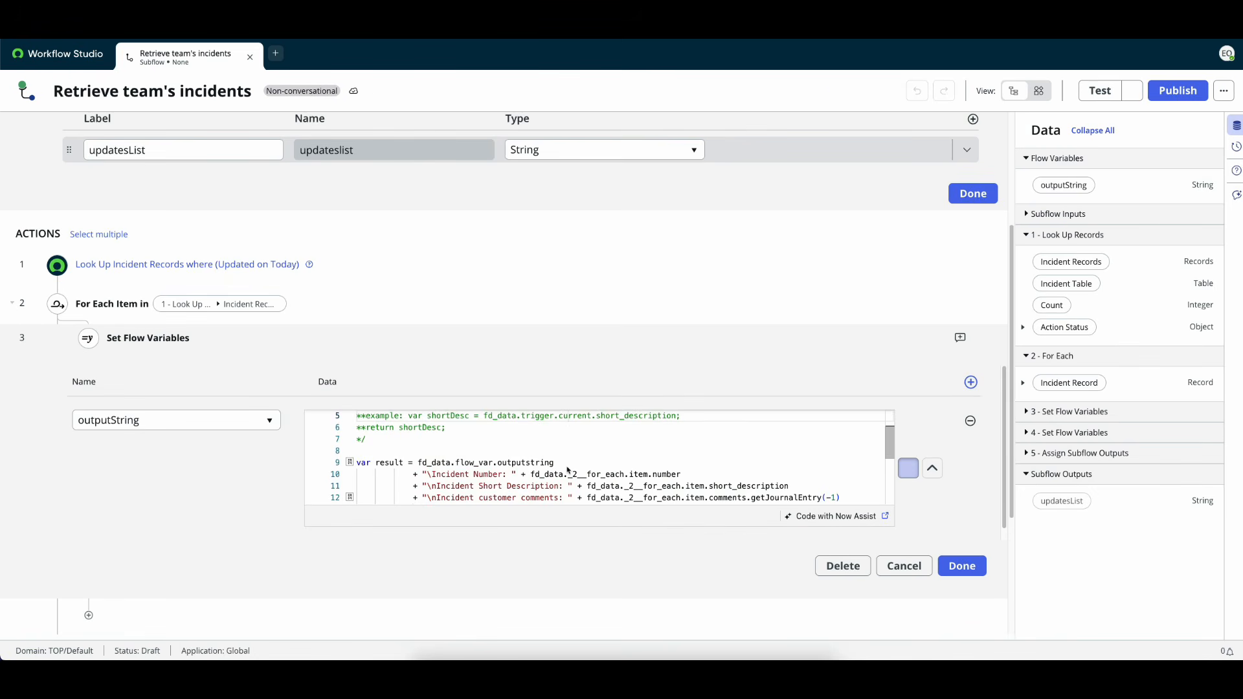
scroll(455, 431, down, 2)
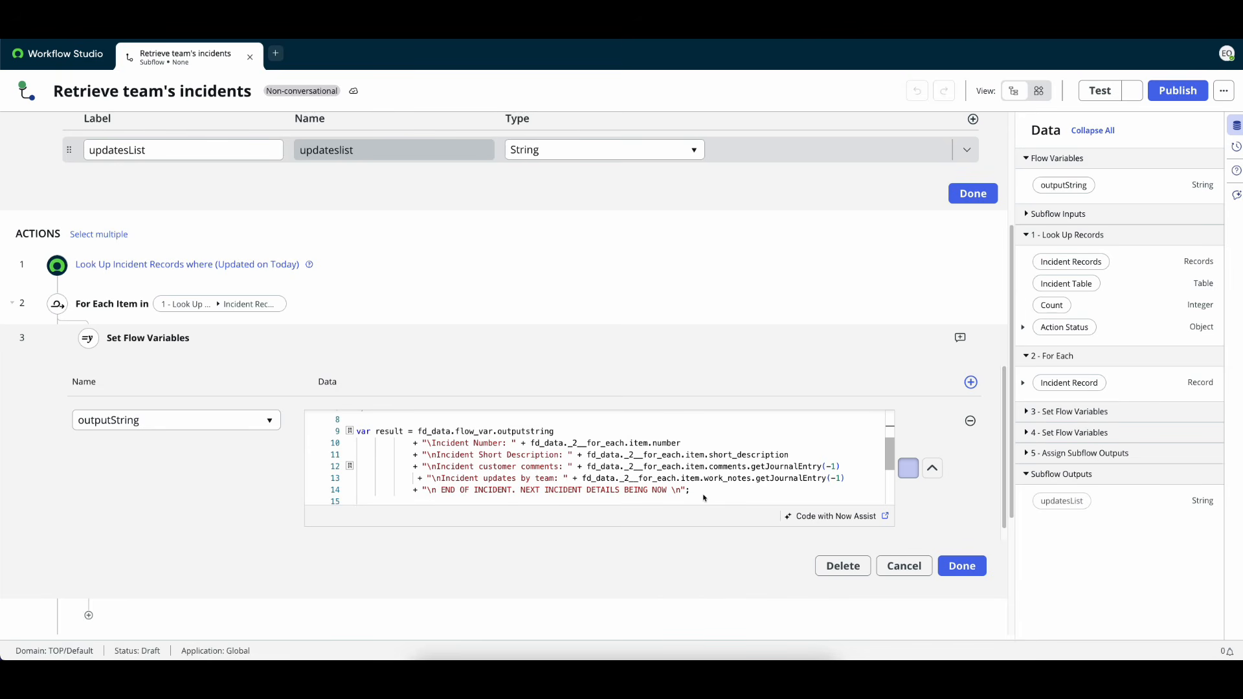
drag(690, 491, 351, 431)
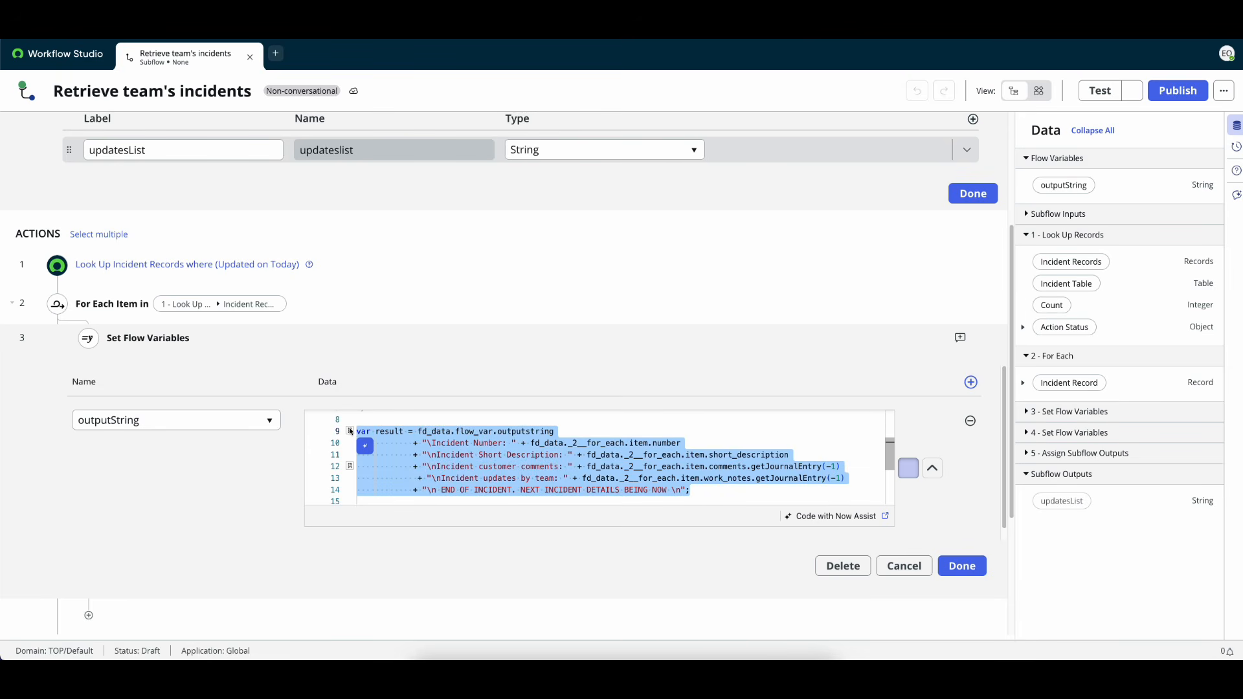
triple_click(558, 484)
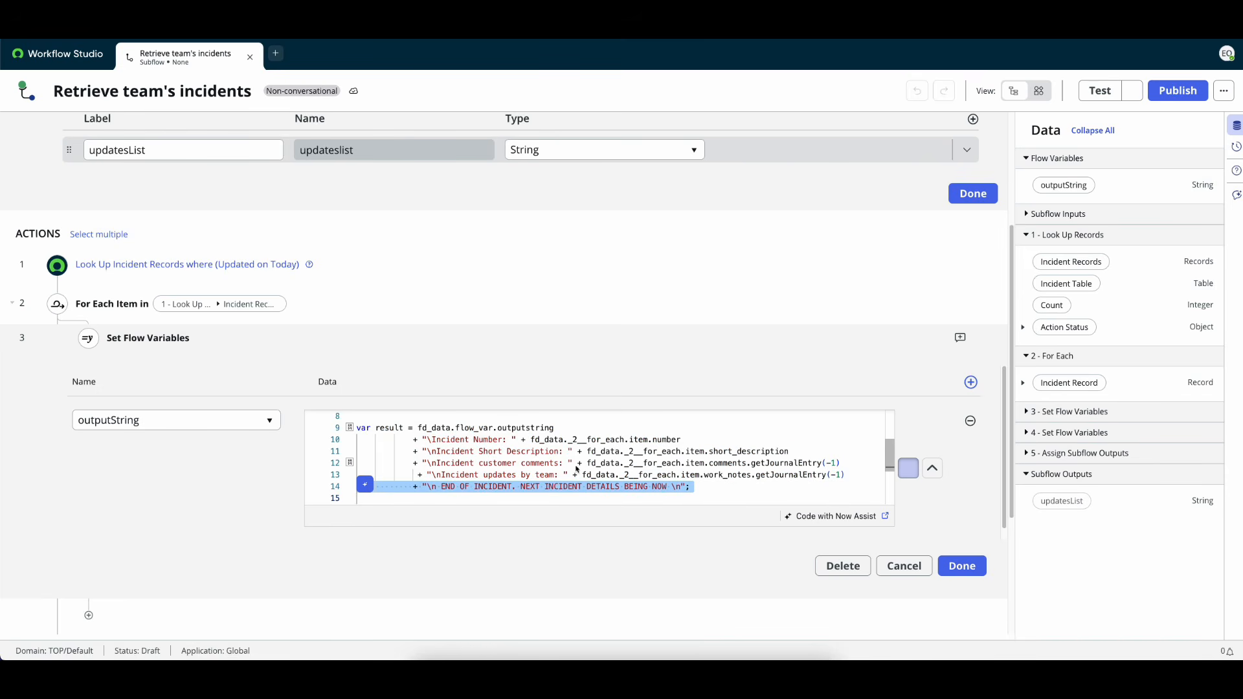
double_click(636, 487)
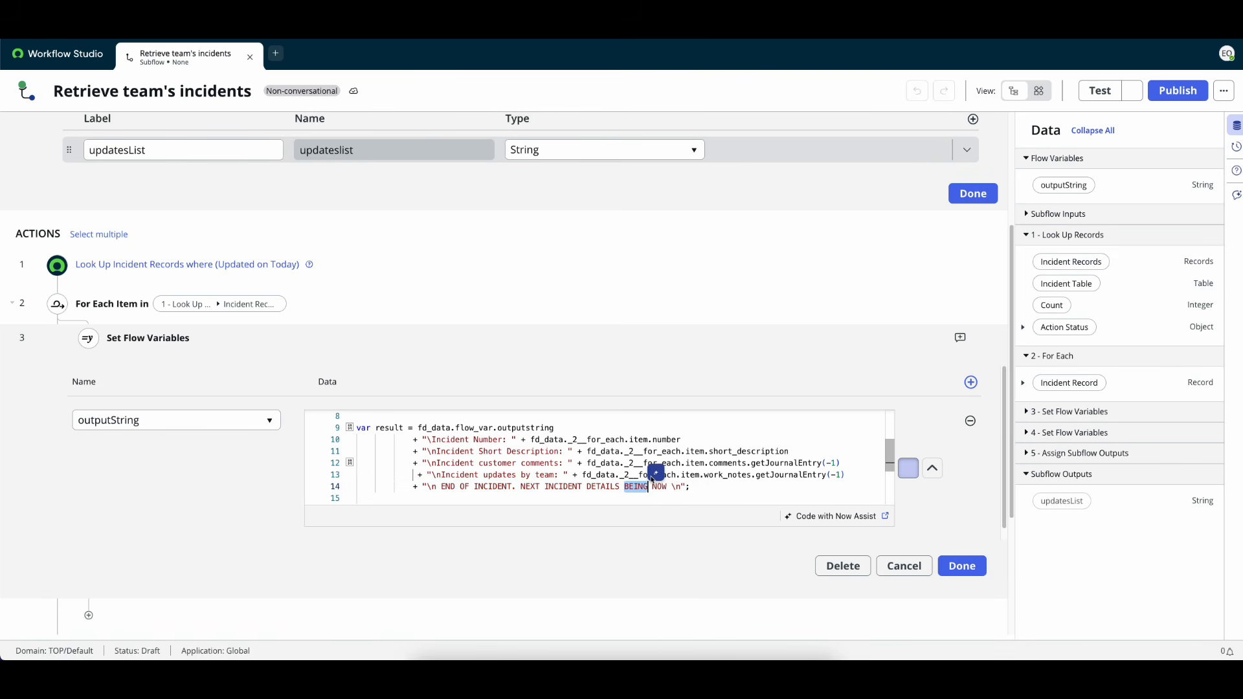
text(BEGIN)
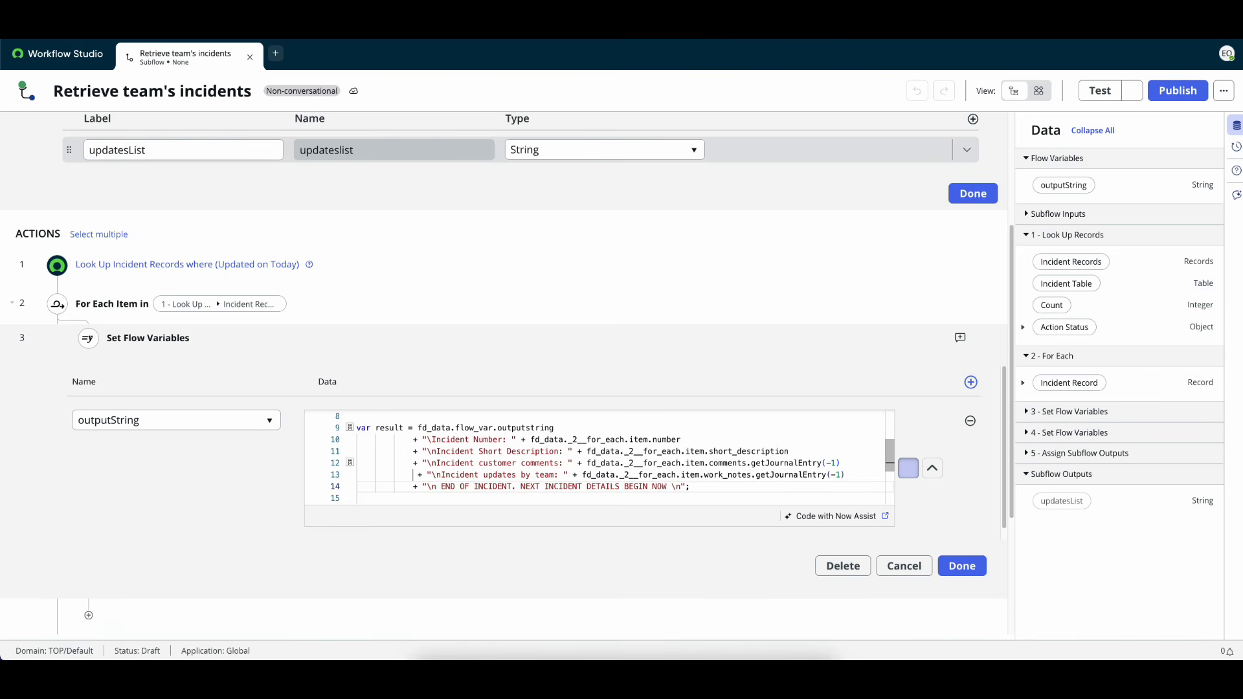
click(963, 566)
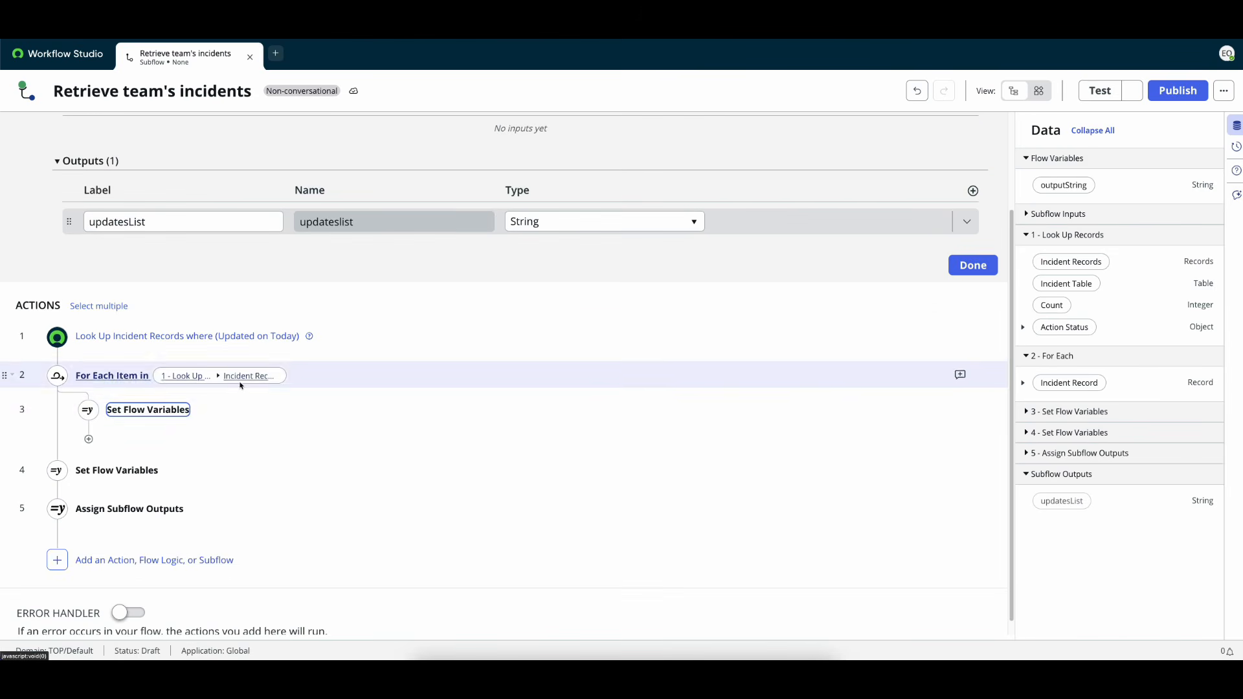
- Inspect the outputString assignment in the Set Flow Variables action after the loop and the updatesList mapping in Assign Subflow Outputs
click(149, 460)
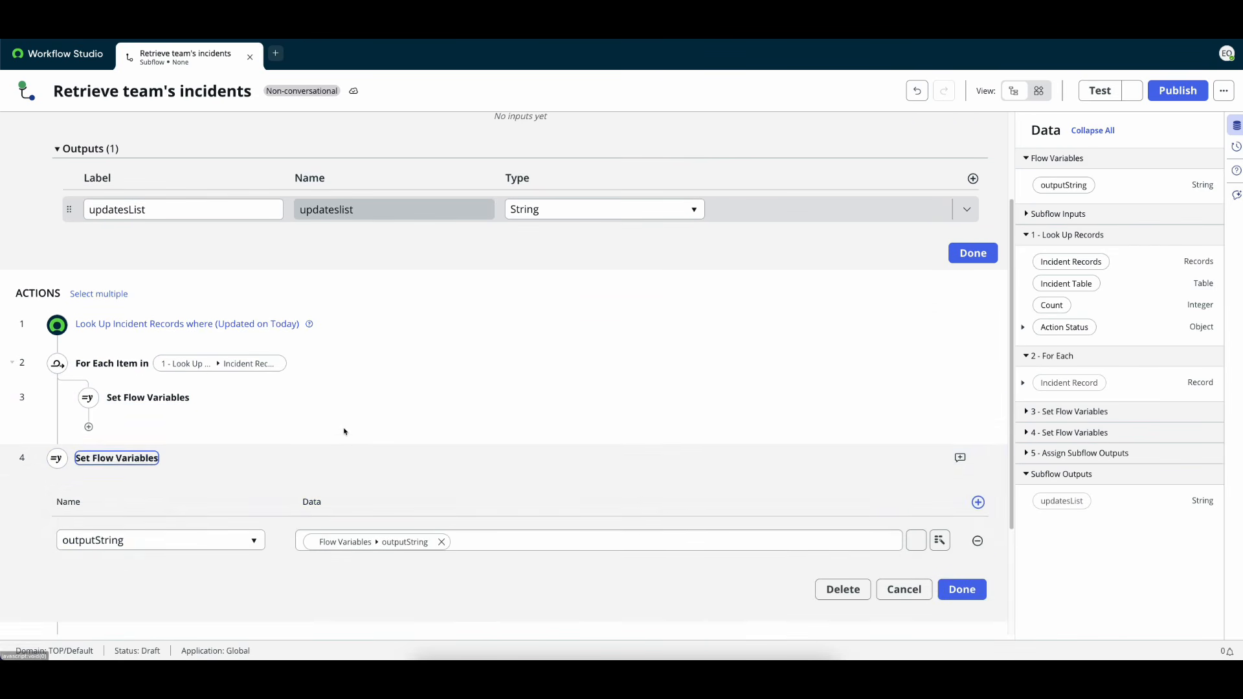
scroll(344, 432, down, 1)
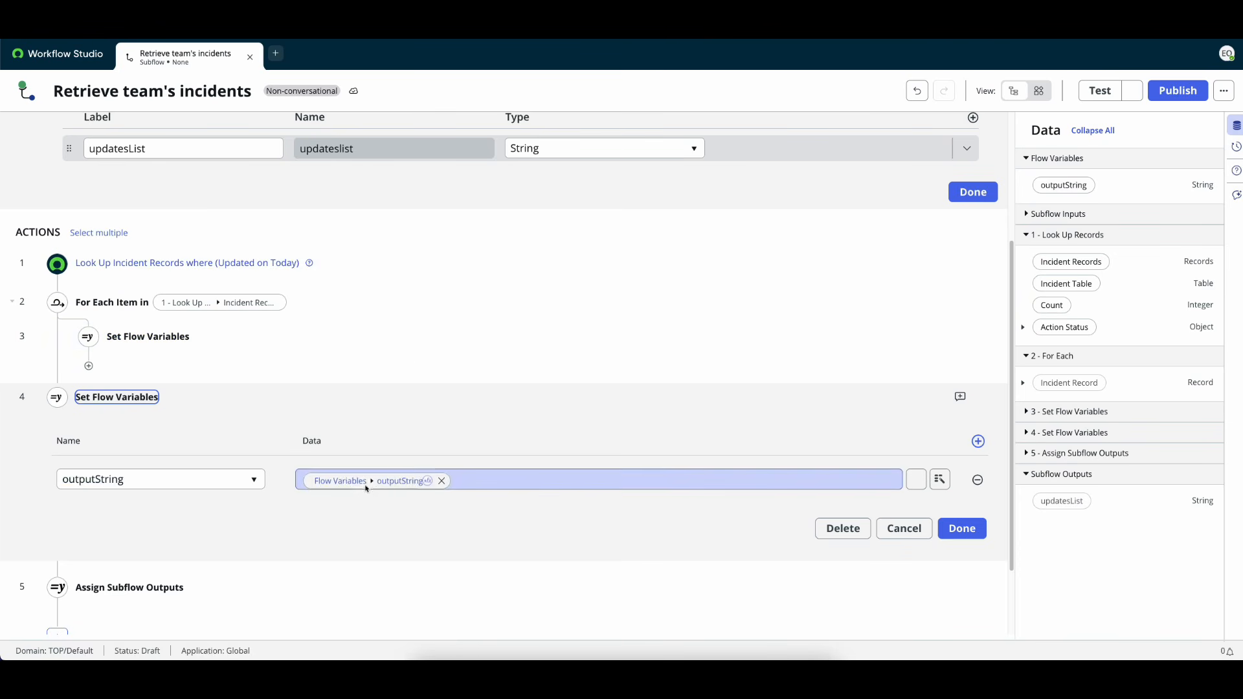
scroll(370, 513, down, 2)
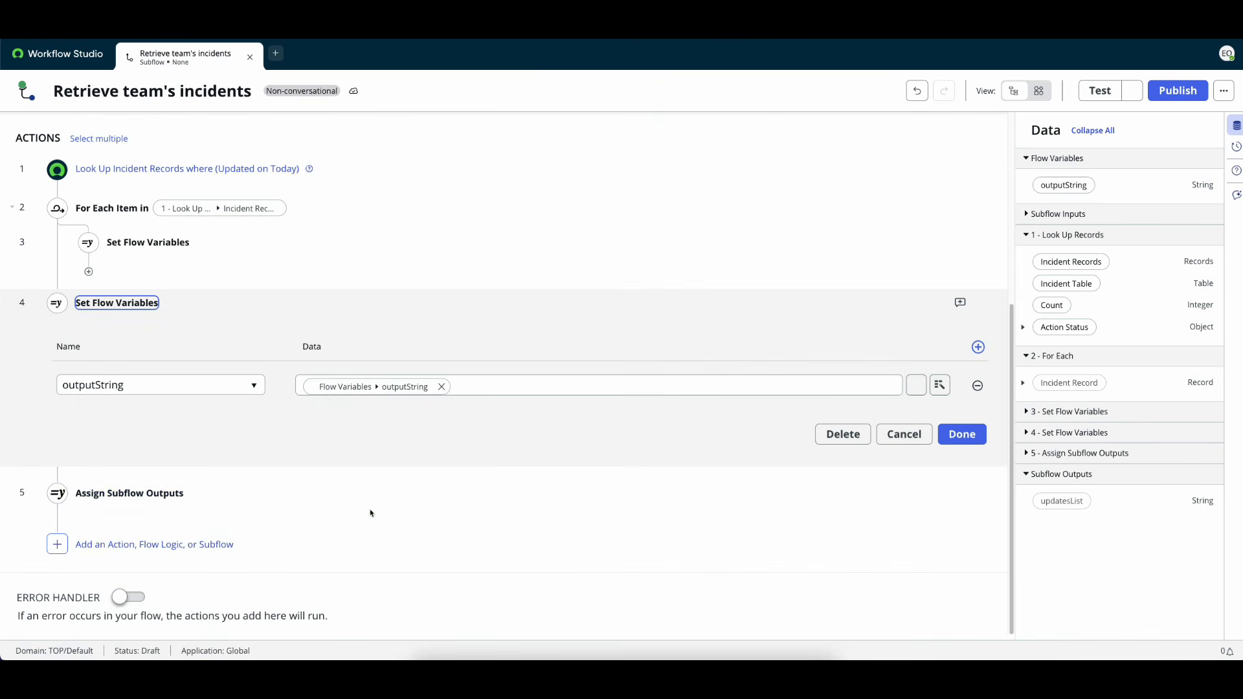
click(305, 497)
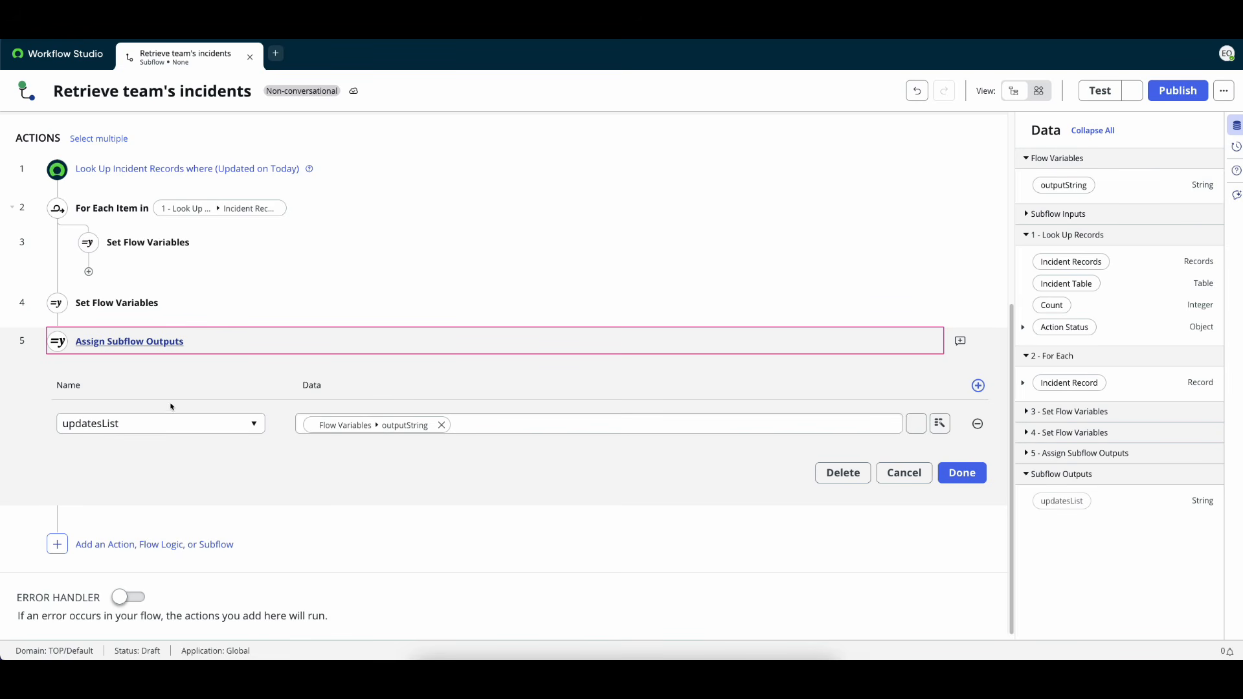
scroll(254, 386, up, 4)
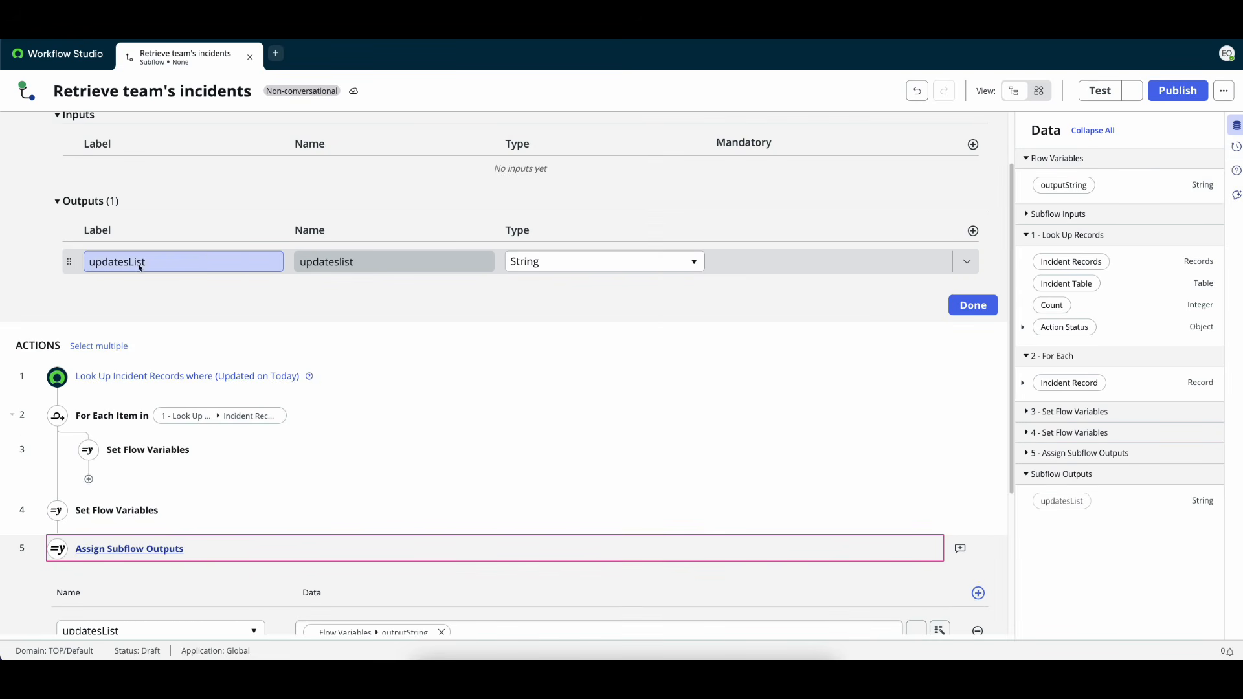
scroll(284, 440, down, 1)
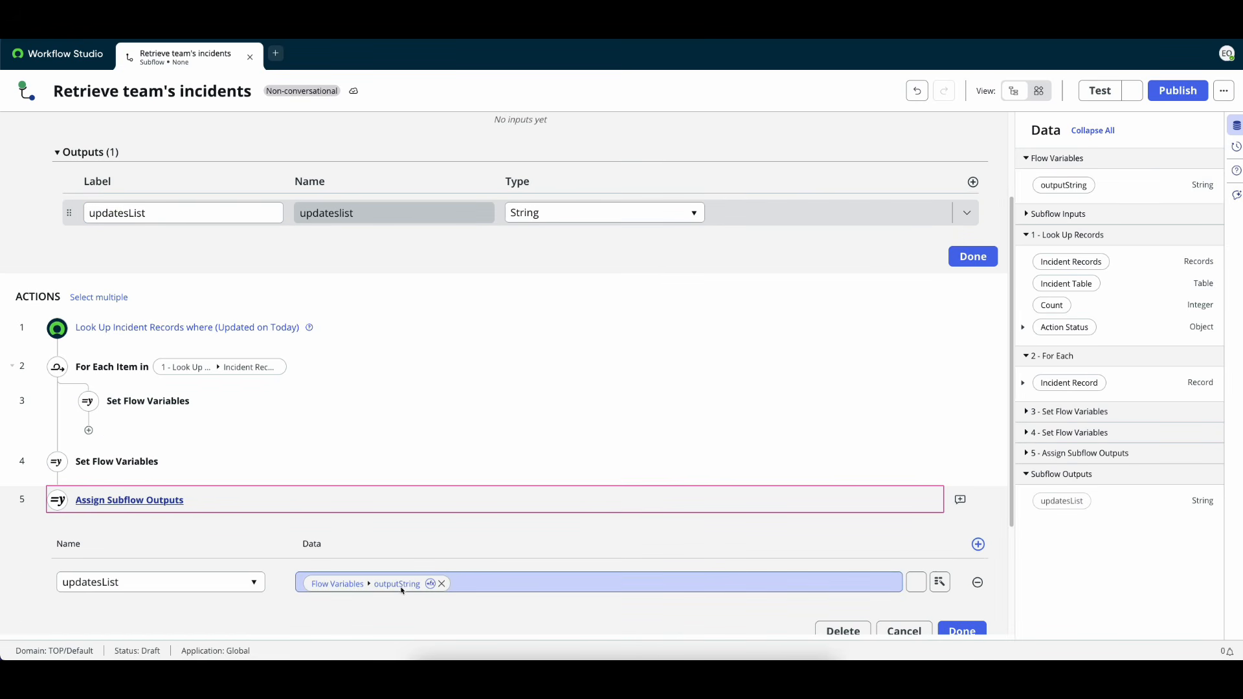
- Run a test of the Retrieve team's incidents subflow and open its execution details
click(1099, 92)
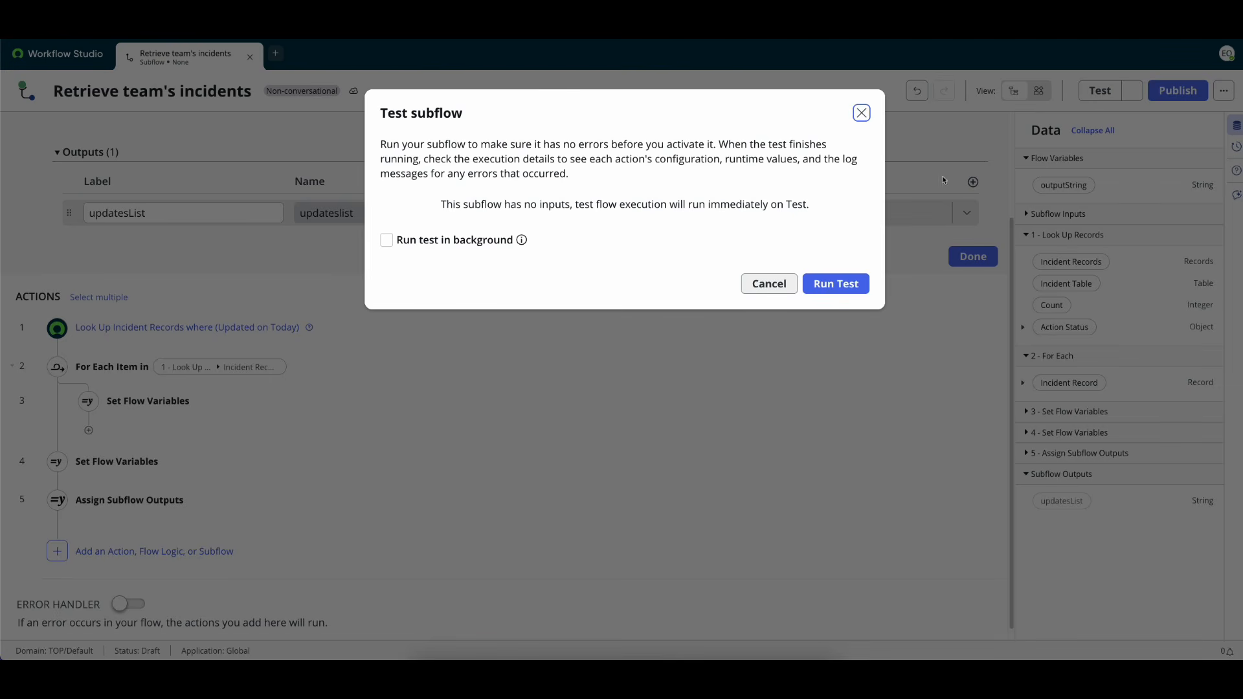
click(849, 279)
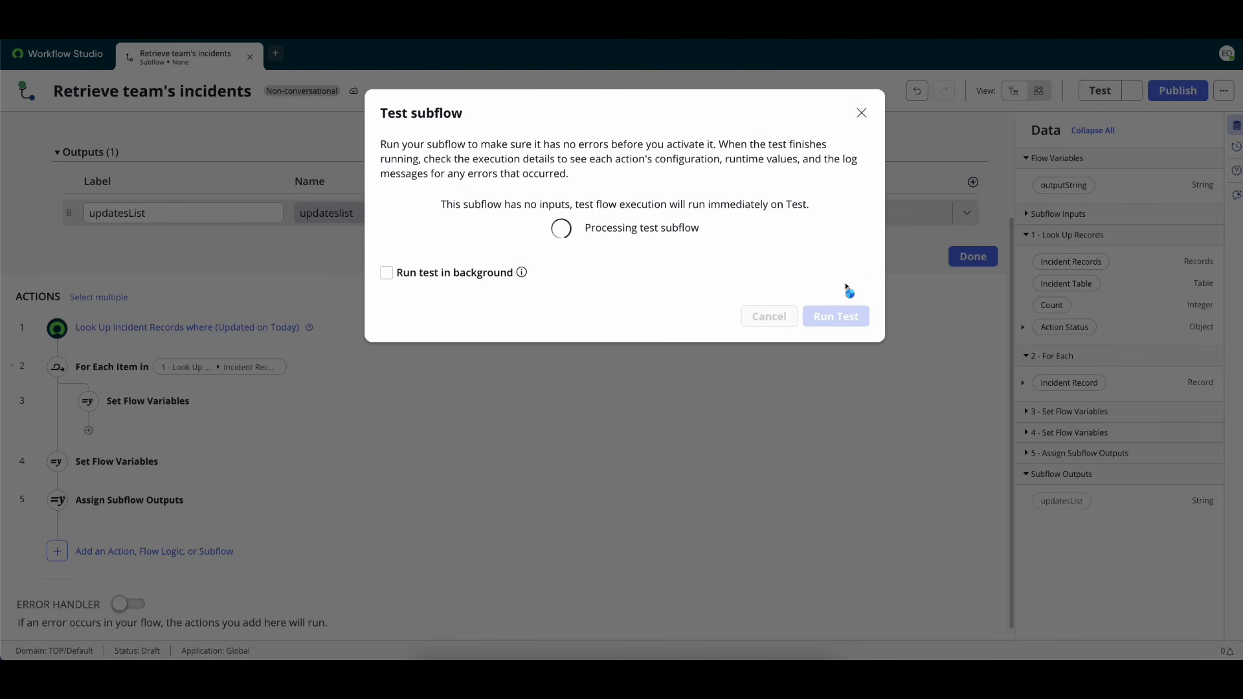
click(688, 228)
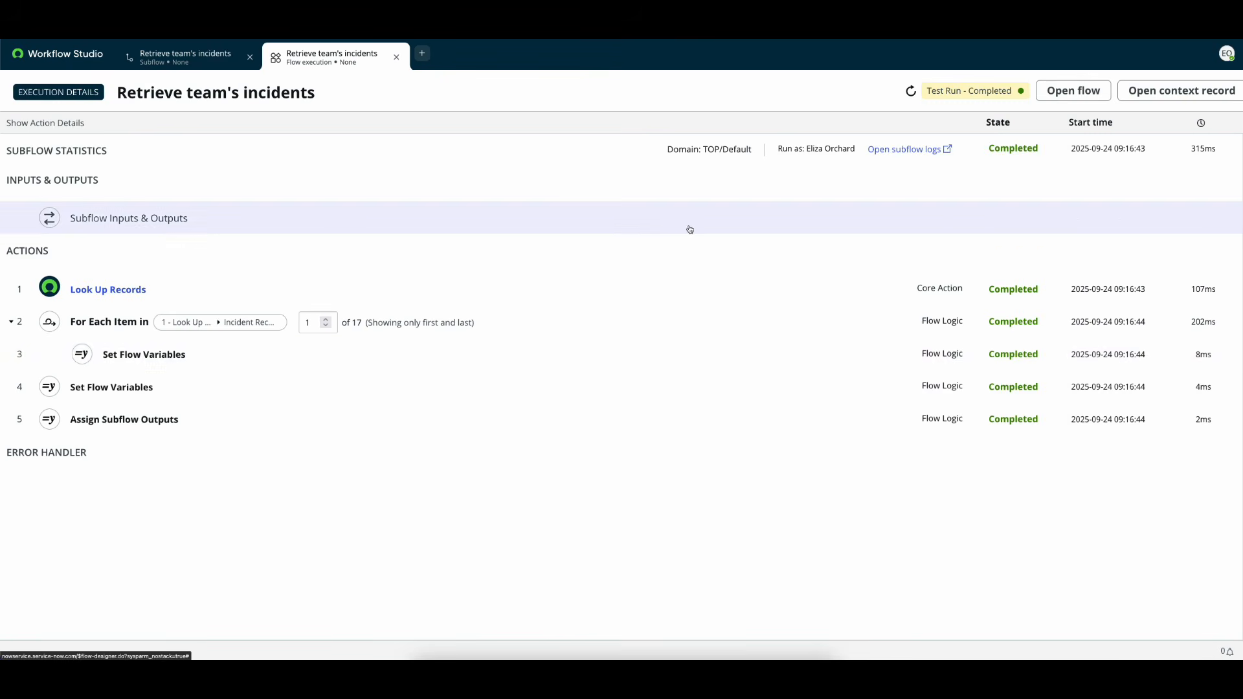
- Examine the full updatesList runtime value under Assign Subflow Outputs as raw text and close the viewer
click(292, 419)
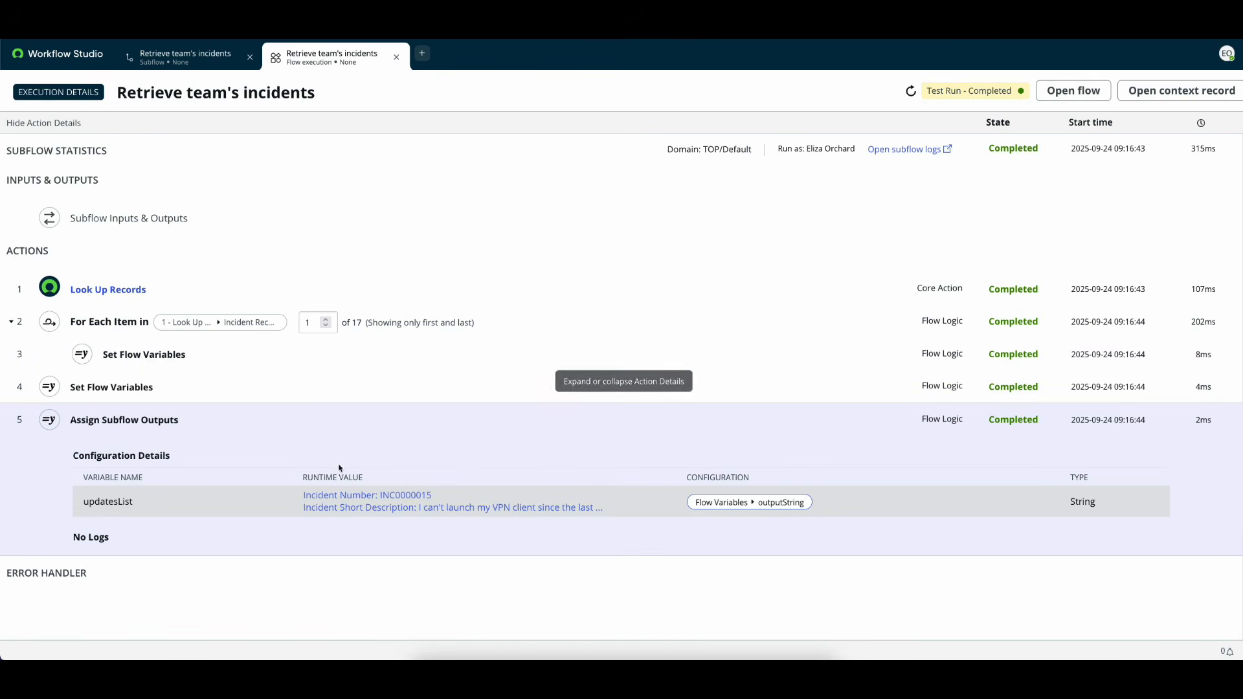
click(349, 496)
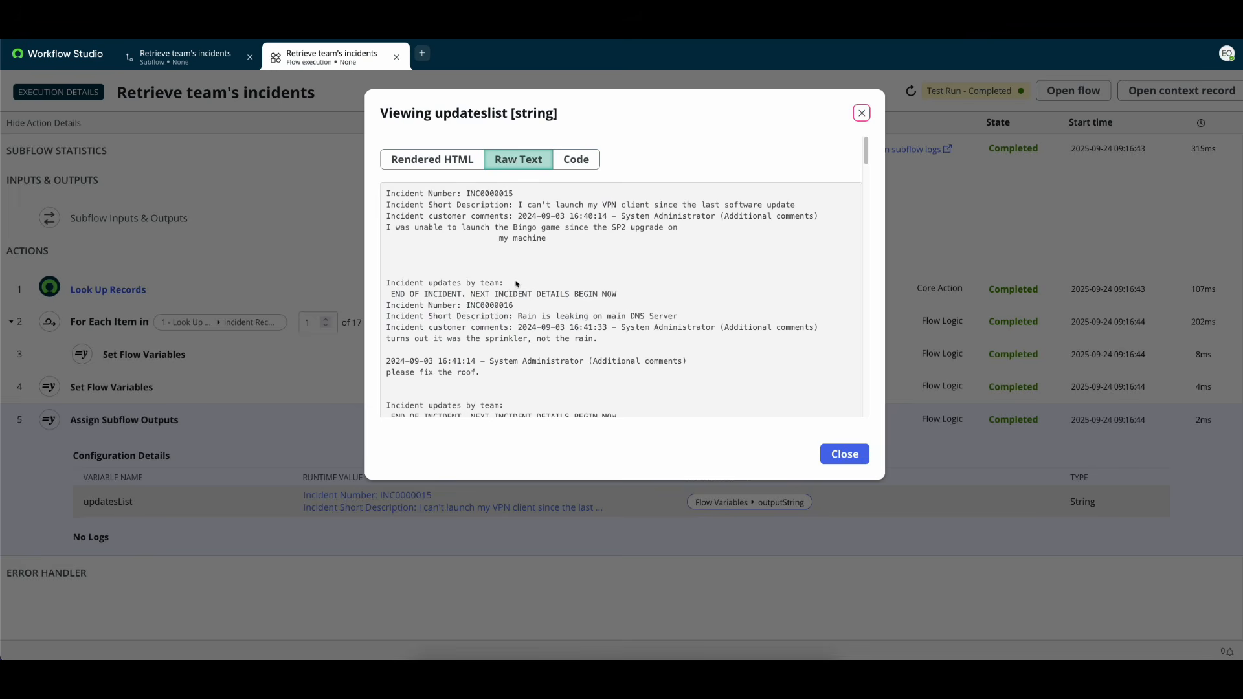
drag(518, 284, 366, 197)
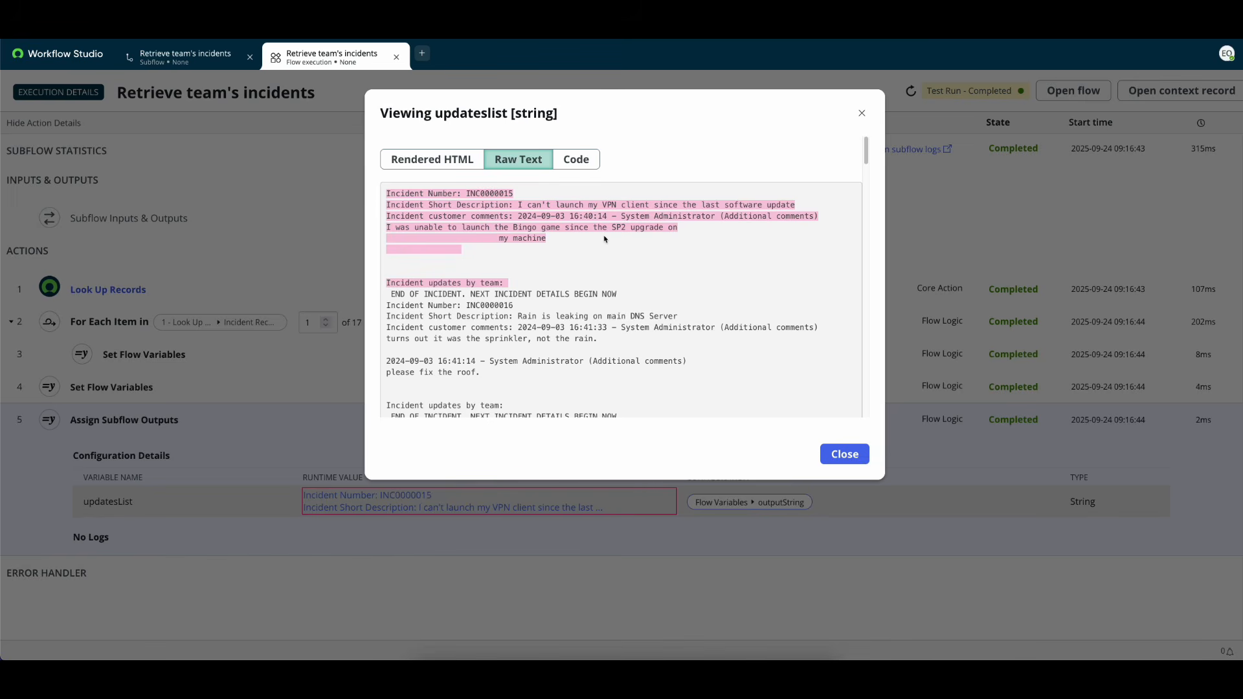
click(605, 240)
scroll(604, 246, down, 2)
drag(690, 332, 359, 330)
triple_click(623, 293)
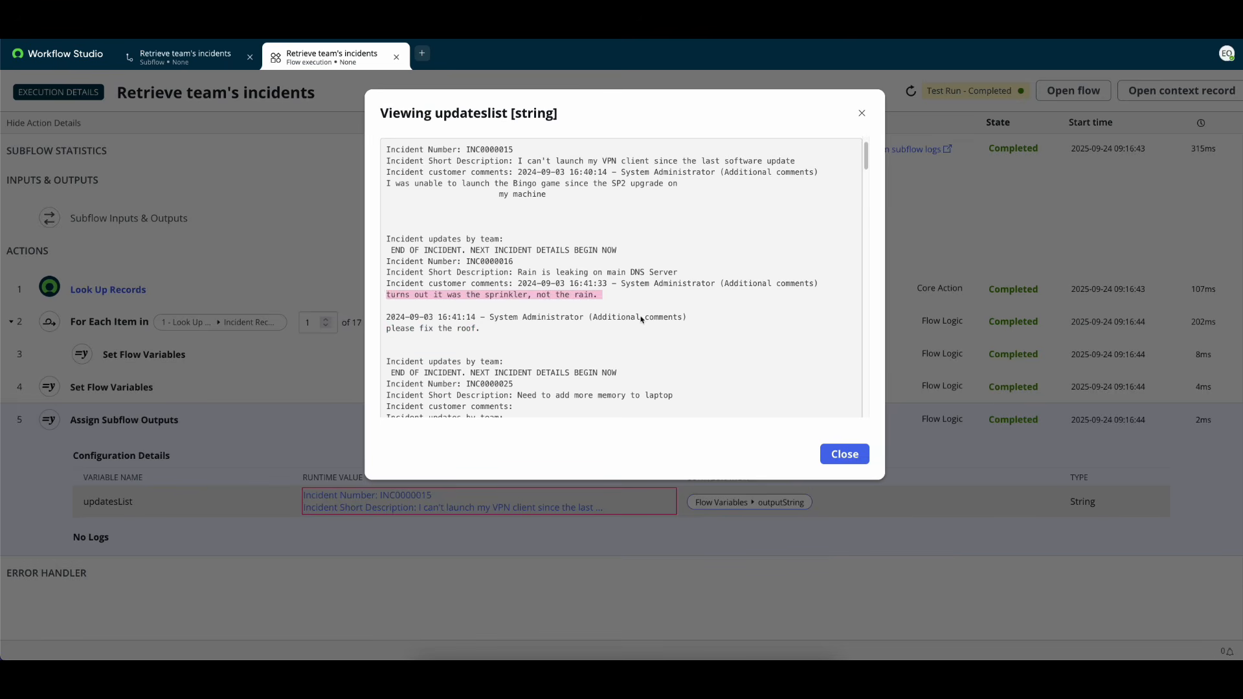
scroll(643, 321, down, 5)
scroll(645, 320, down, 10)
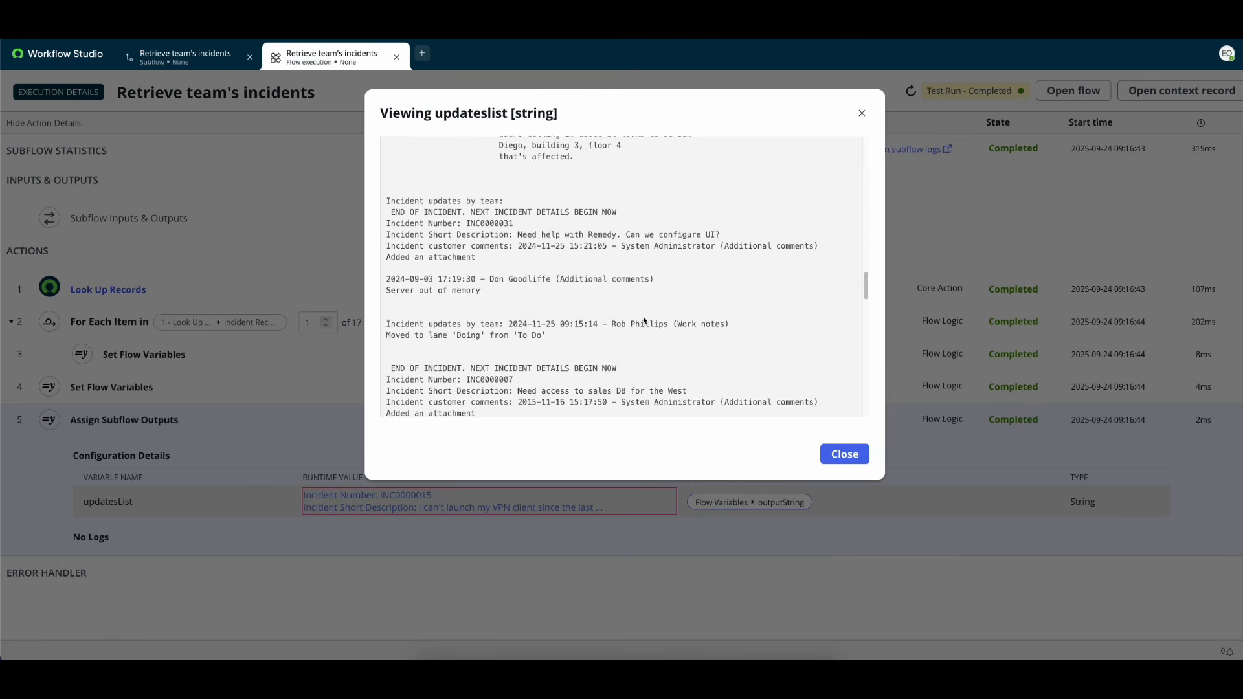
click(862, 112)
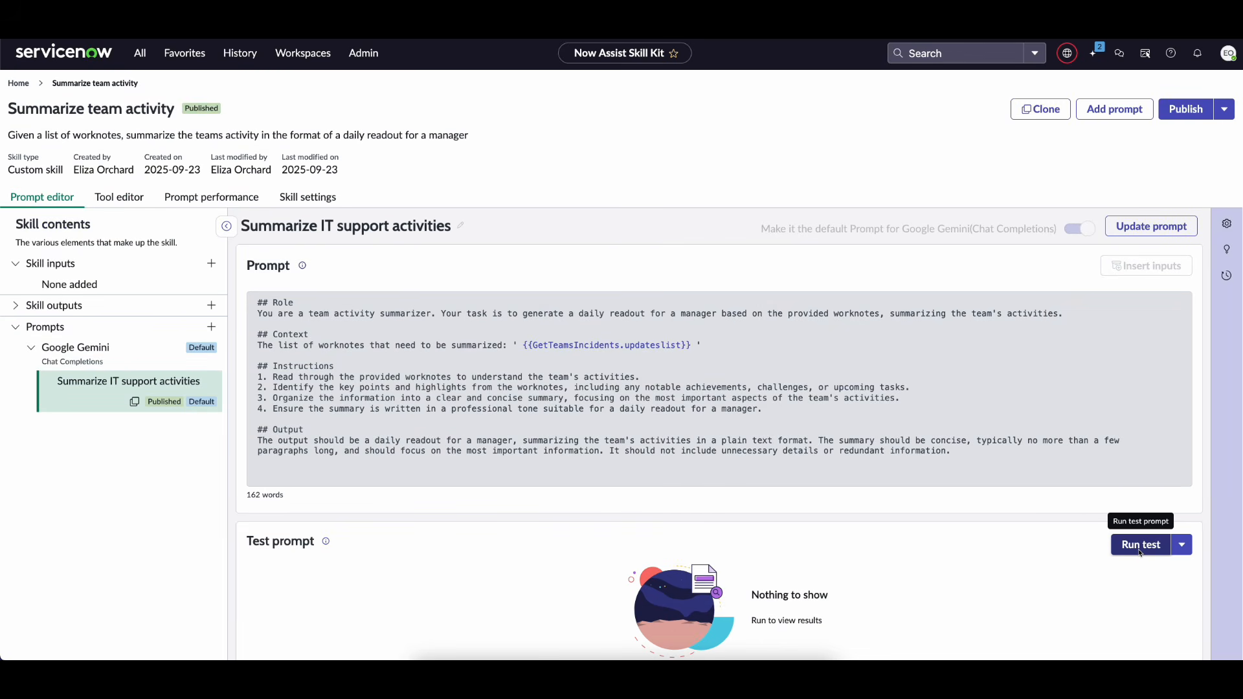
- Run a test of the Summarize IT support activities prompt in Now Assist Skill Kit and read the generated response
click(1141, 553)
click(757, 368)
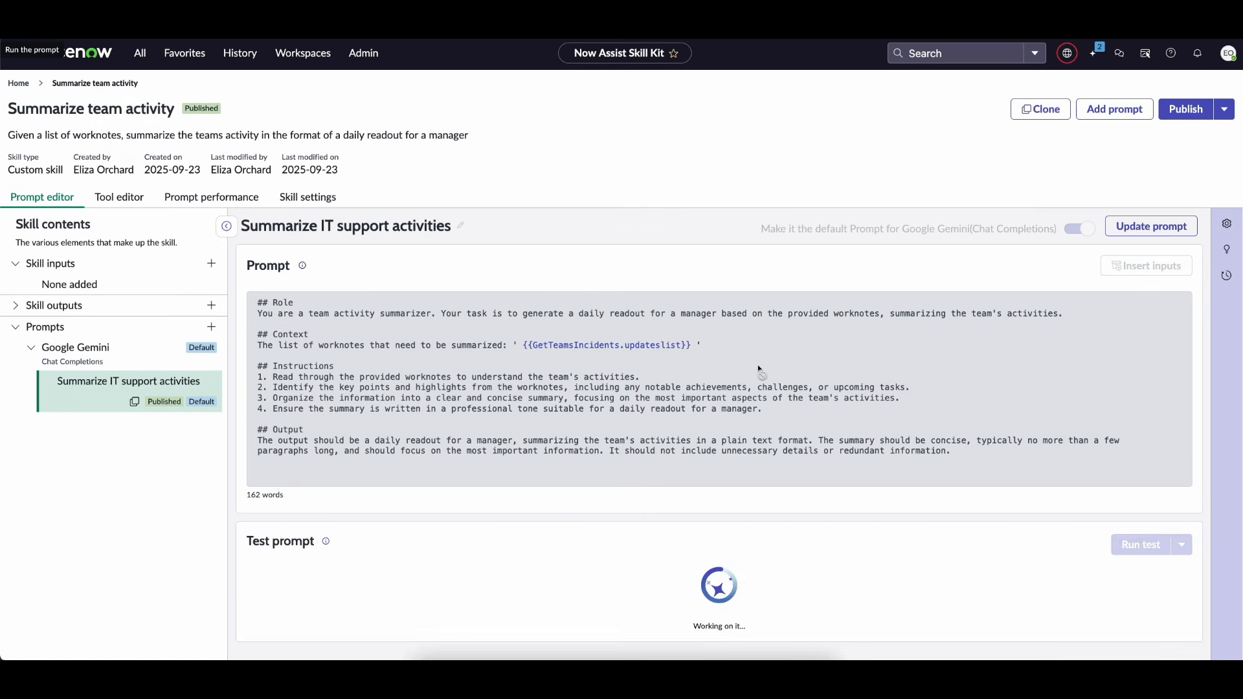
scroll(623, 523, down, 3)
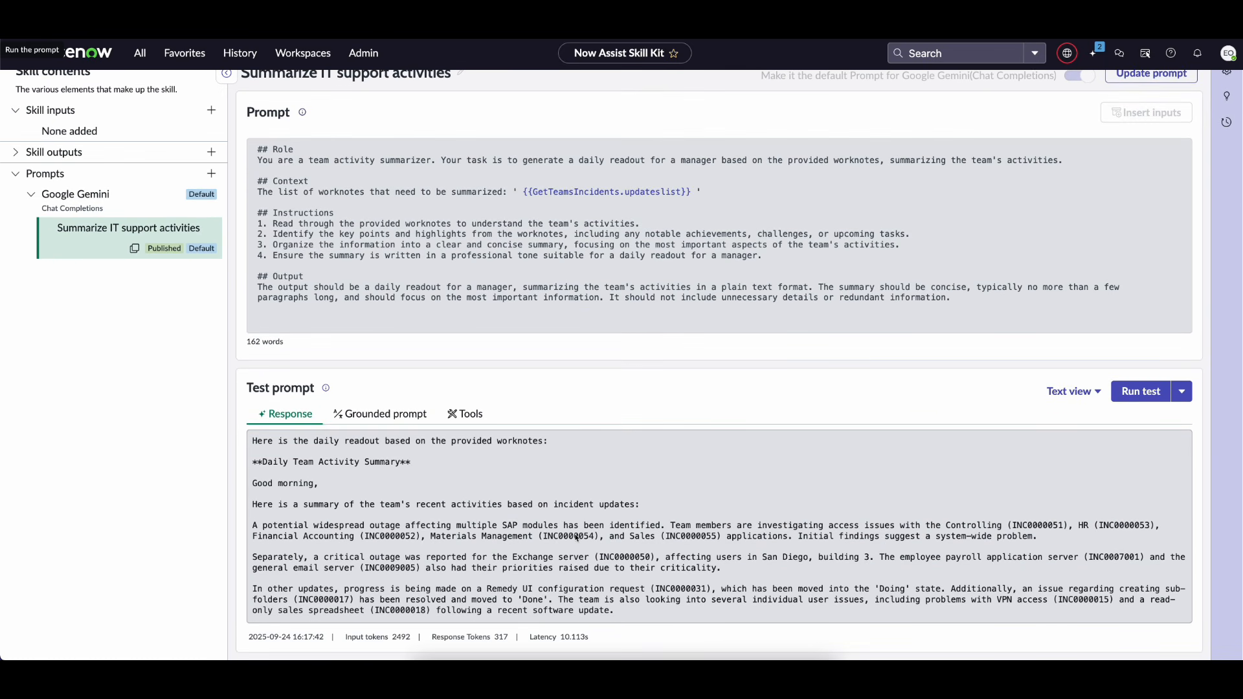
drag(619, 615, 228, 589)
scroll(227, 570, down, 3)
click(313, 517)
- Examine the grounded prompt of the test run, including the incident details inserted into its context
click(419, 419)
scroll(447, 467, down, 2)
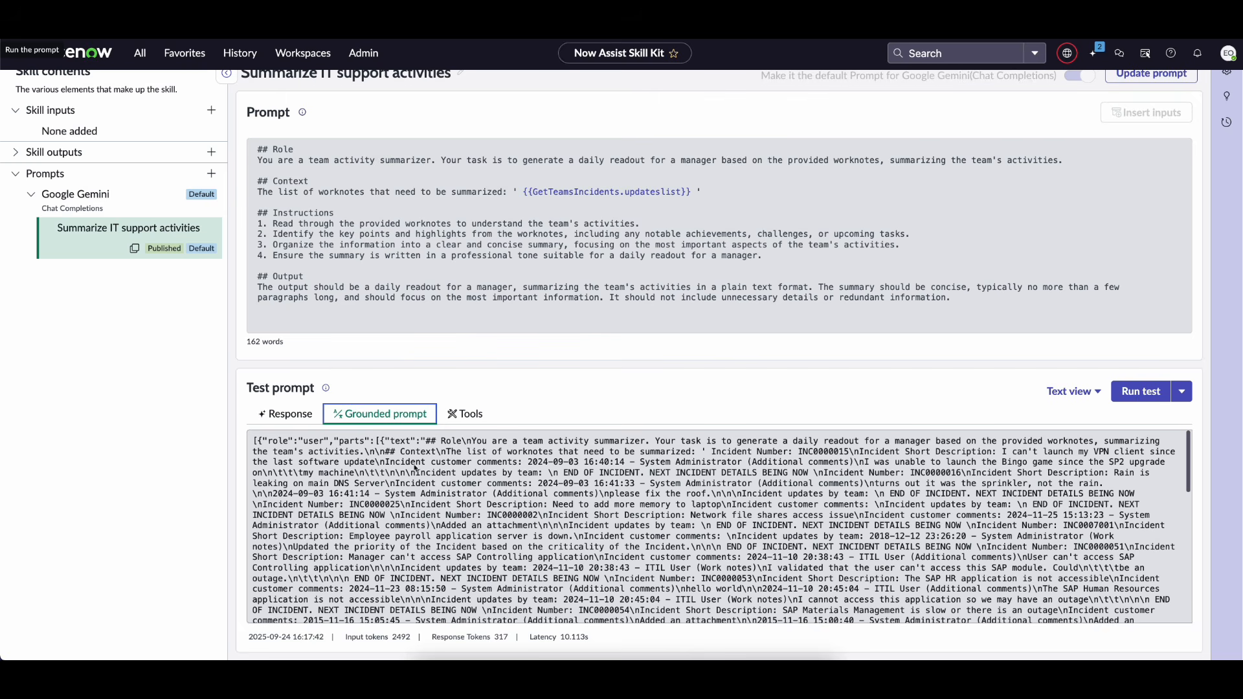
drag(252, 441, 593, 622)
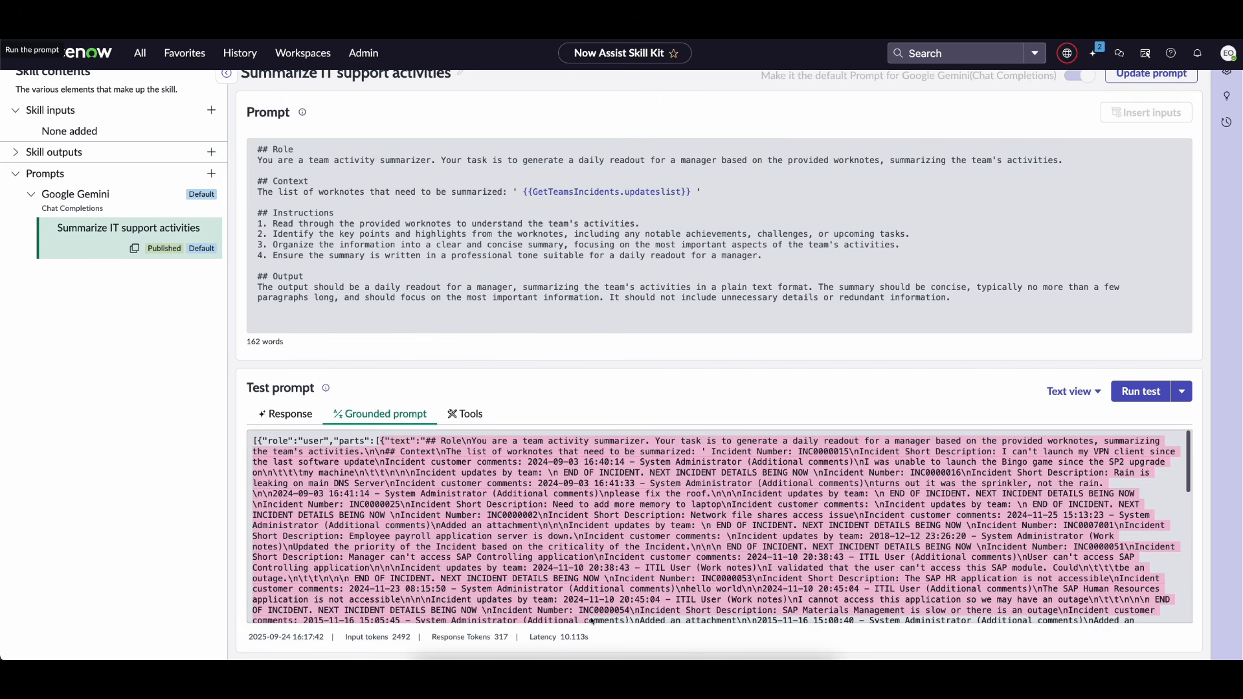
- Show the tool results of the test run for GetTeamsIncidents and inspect the tool's request payload
click(466, 415)
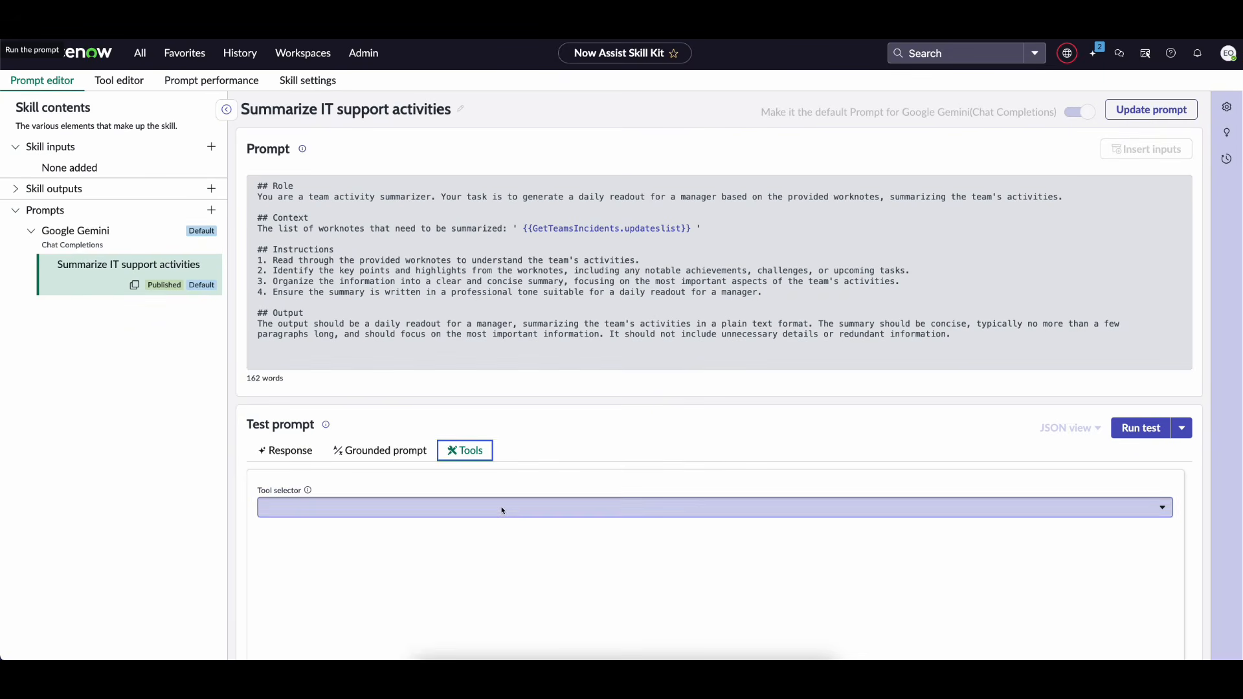
click(503, 510)
click(323, 525)
scroll(279, 539, down, 1)
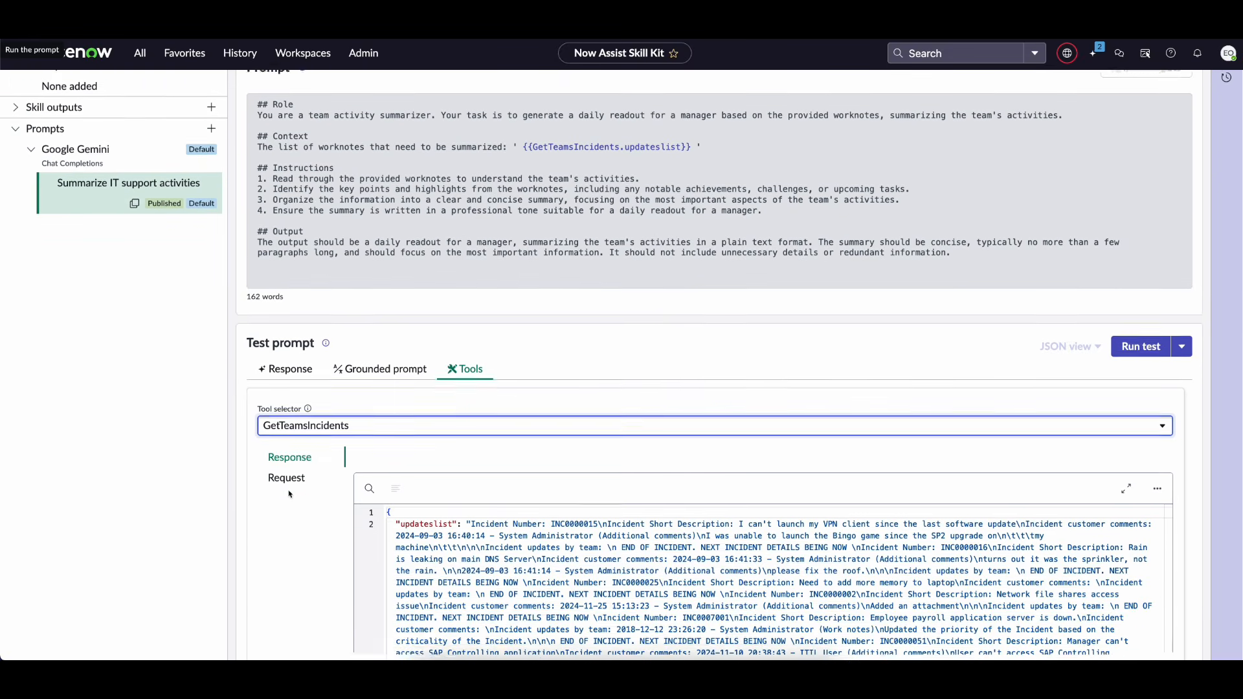
click(286, 471)
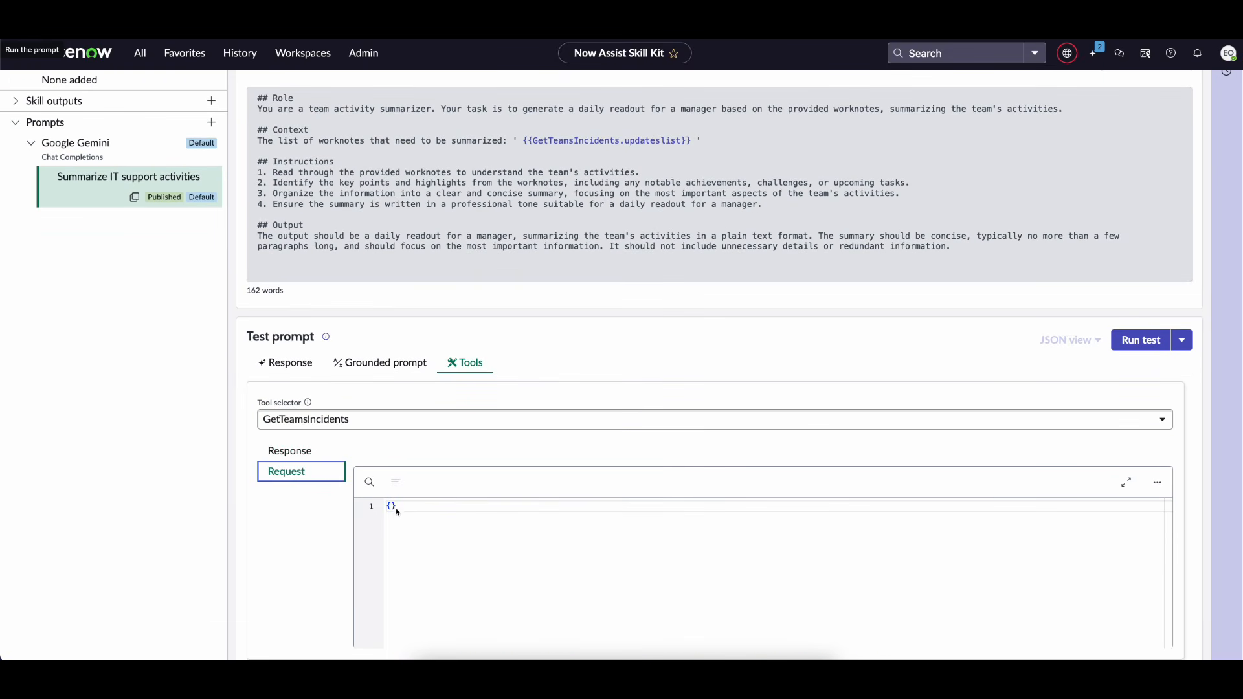
drag(397, 512, 372, 507)
- Examine the GetTeamsIncidents response and compare its updateslist value with the {{GetTeamsIncidents.updateslist}} placeholder in the prompt
click(290, 451)
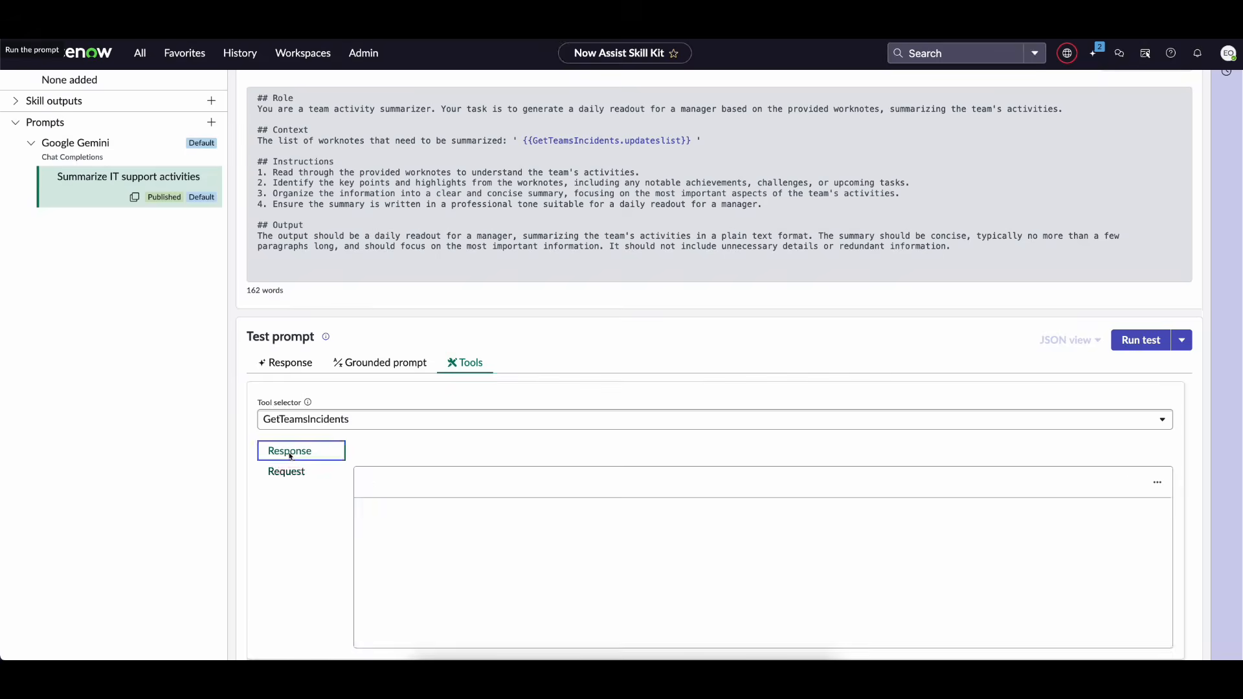
scroll(428, 516, down, 1)
drag(470, 493, 513, 597)
drag(522, 115, 696, 117)
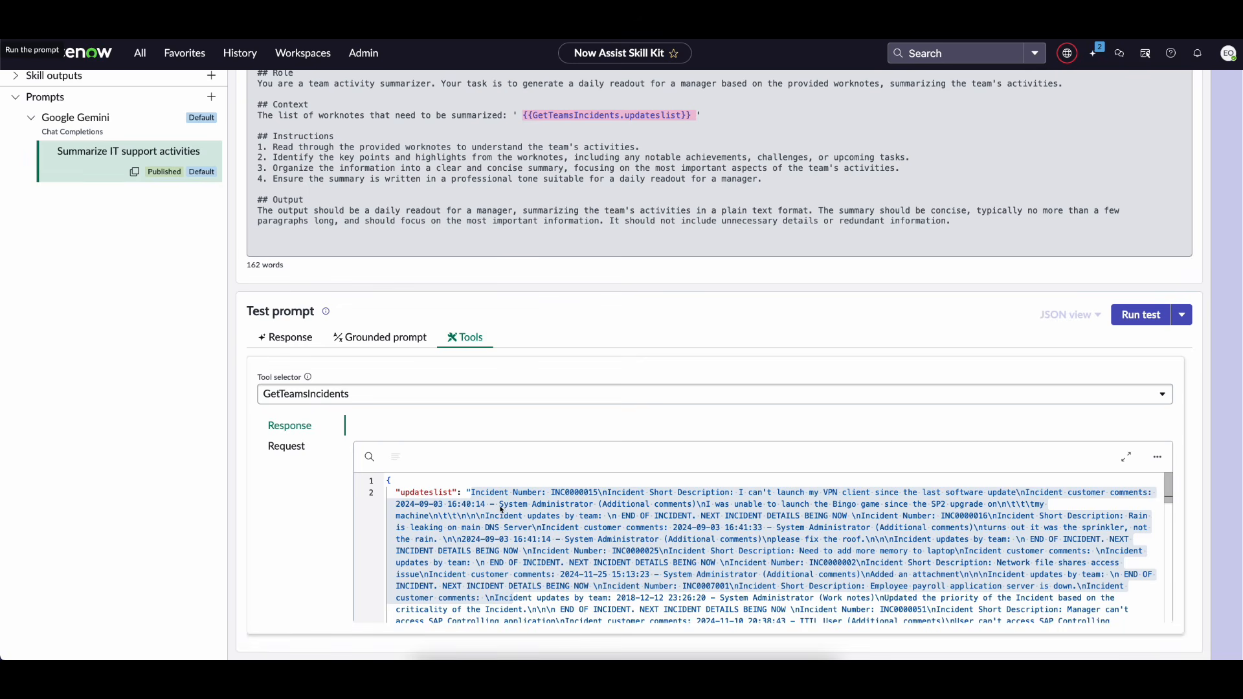
scroll(504, 528, down, 3)
scroll(504, 527, up, 3)
scroll(517, 277, up, 3)
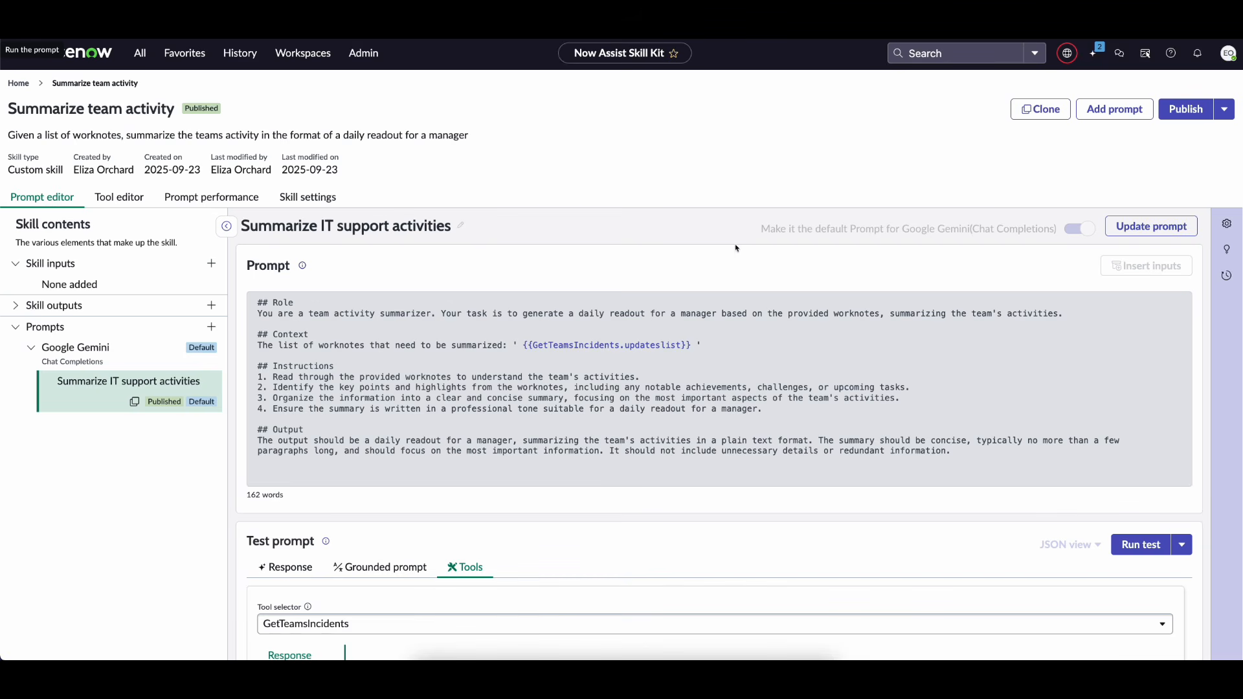
- Open the skill's deployment settings and examine the Now Assist features section
click(325, 199)
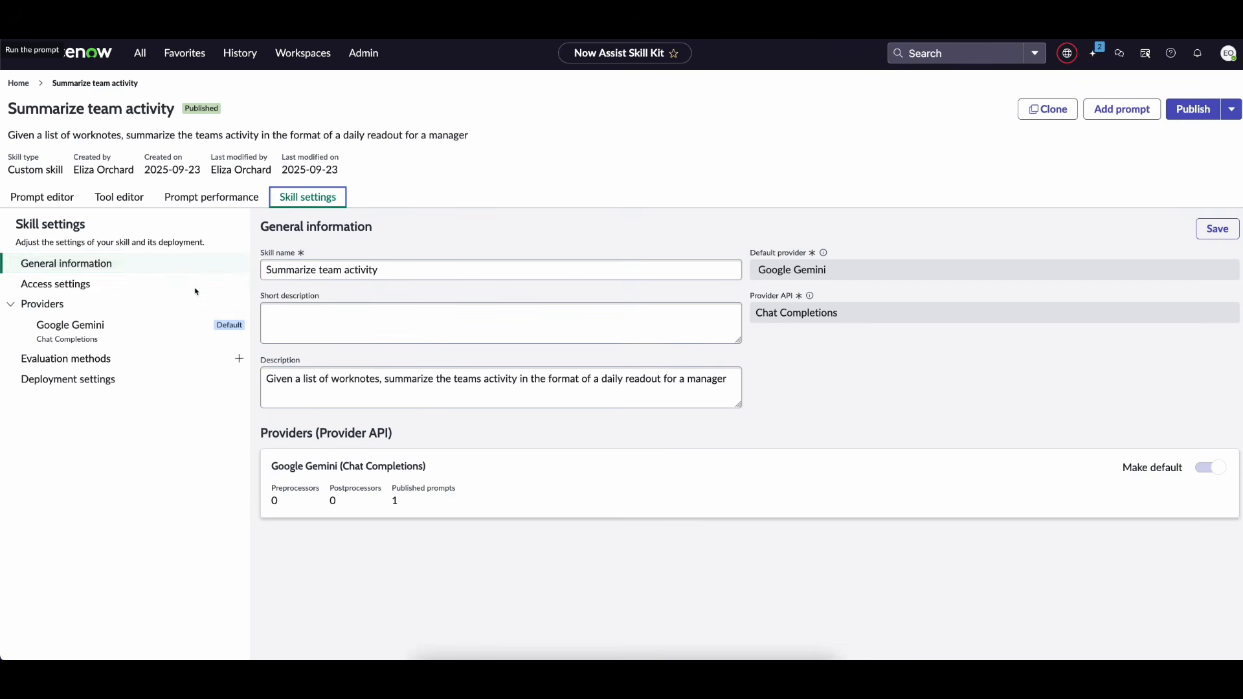
click(121, 379)
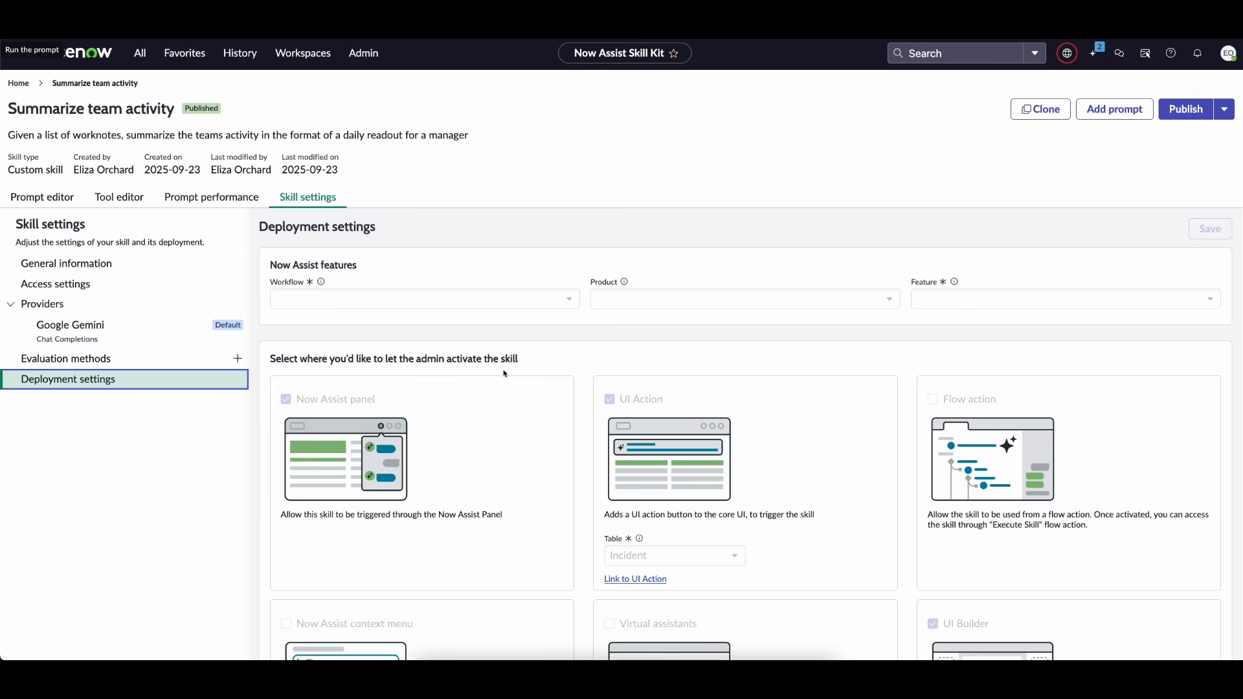
triple_click(337, 269)
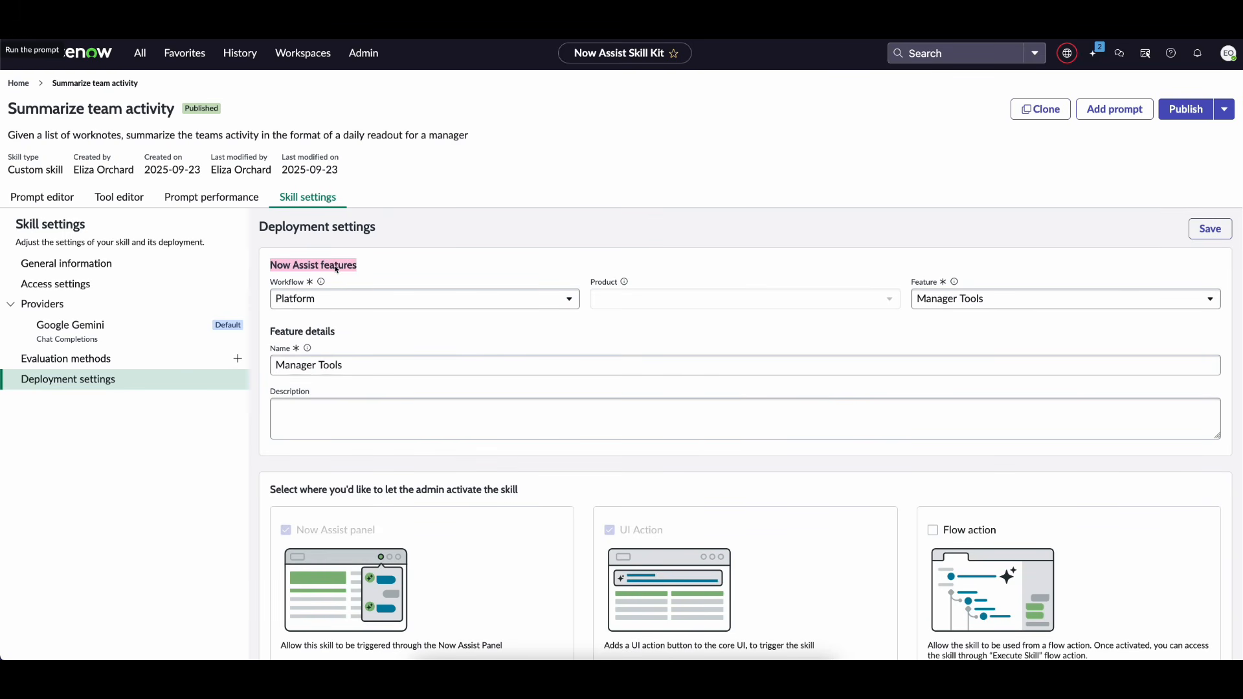
- Set the skill's deployment workflow to Platform and its feature to Manager Tools
click(496, 299)
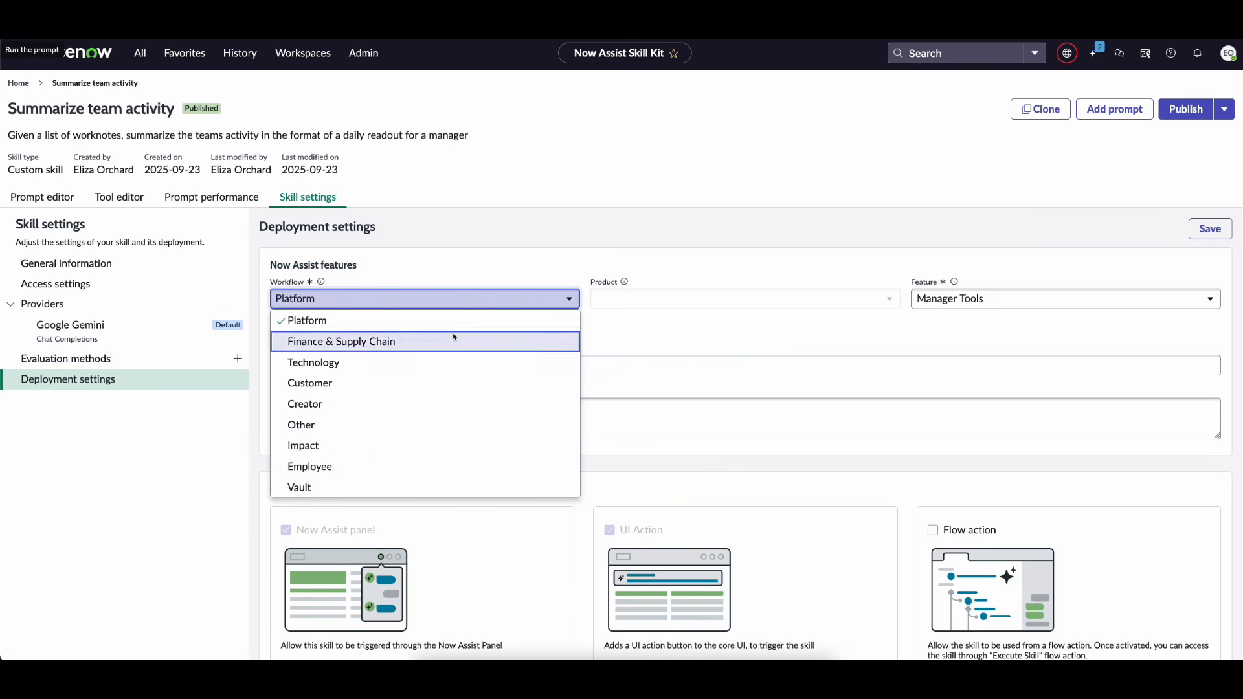
click(455, 321)
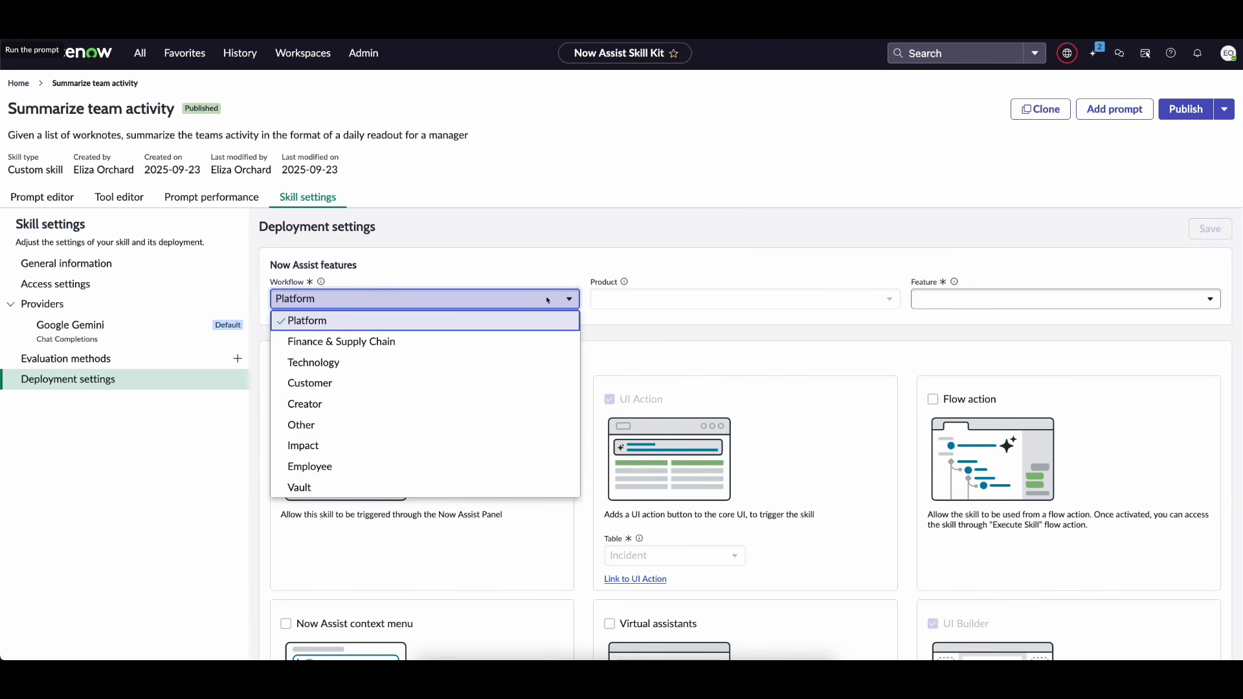
click(1059, 307)
click(987, 321)
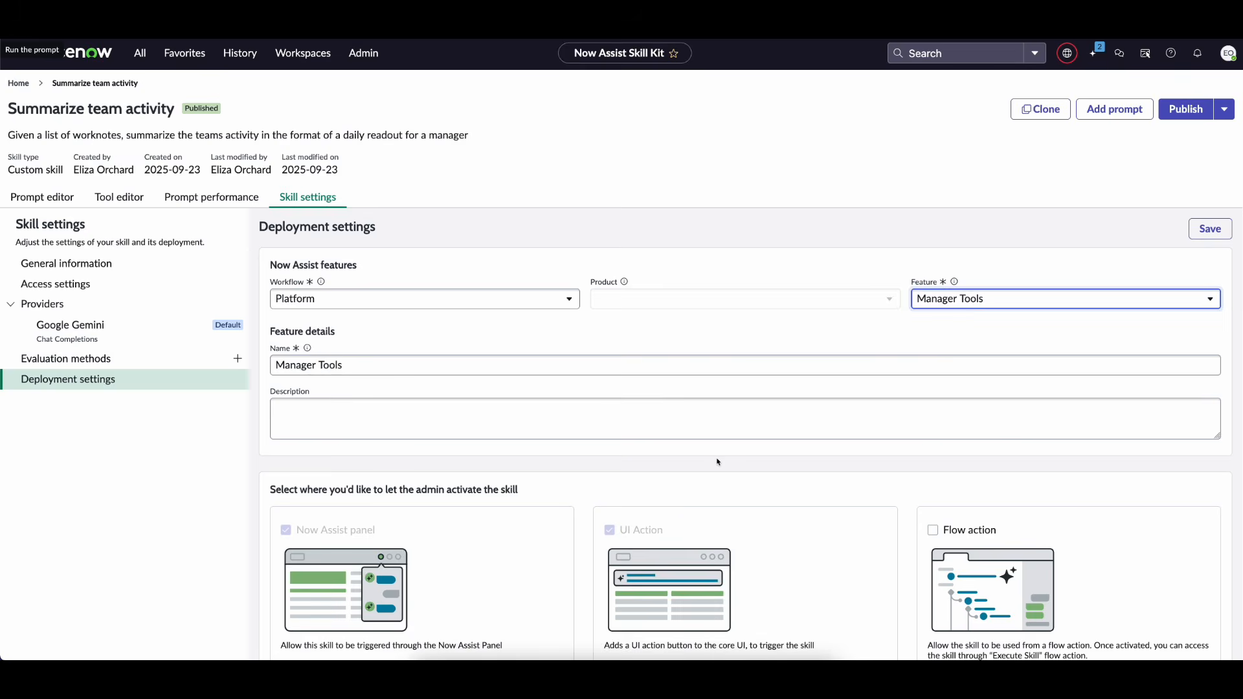
- Check the UI Builder option among the skill's activation locations and save the deployment settings
scroll(717, 462, down, 5)
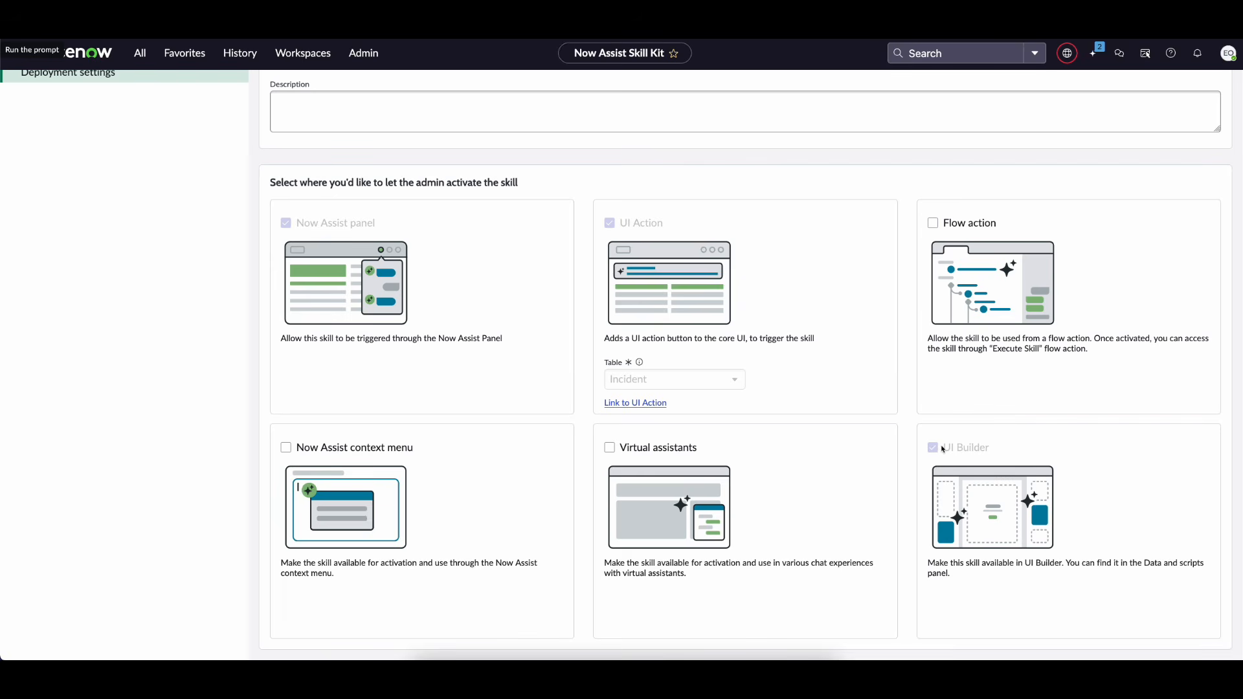
drag(944, 448, 992, 450)
scroll(1190, 318, up, 5)
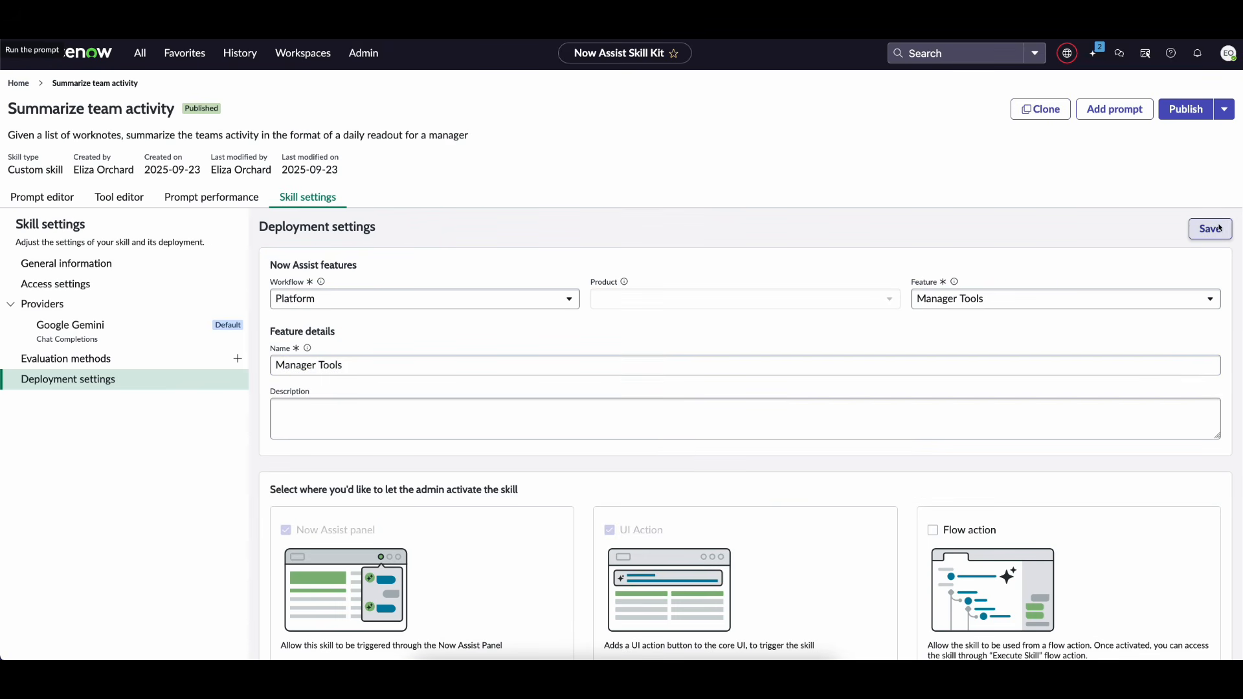
click(1211, 229)
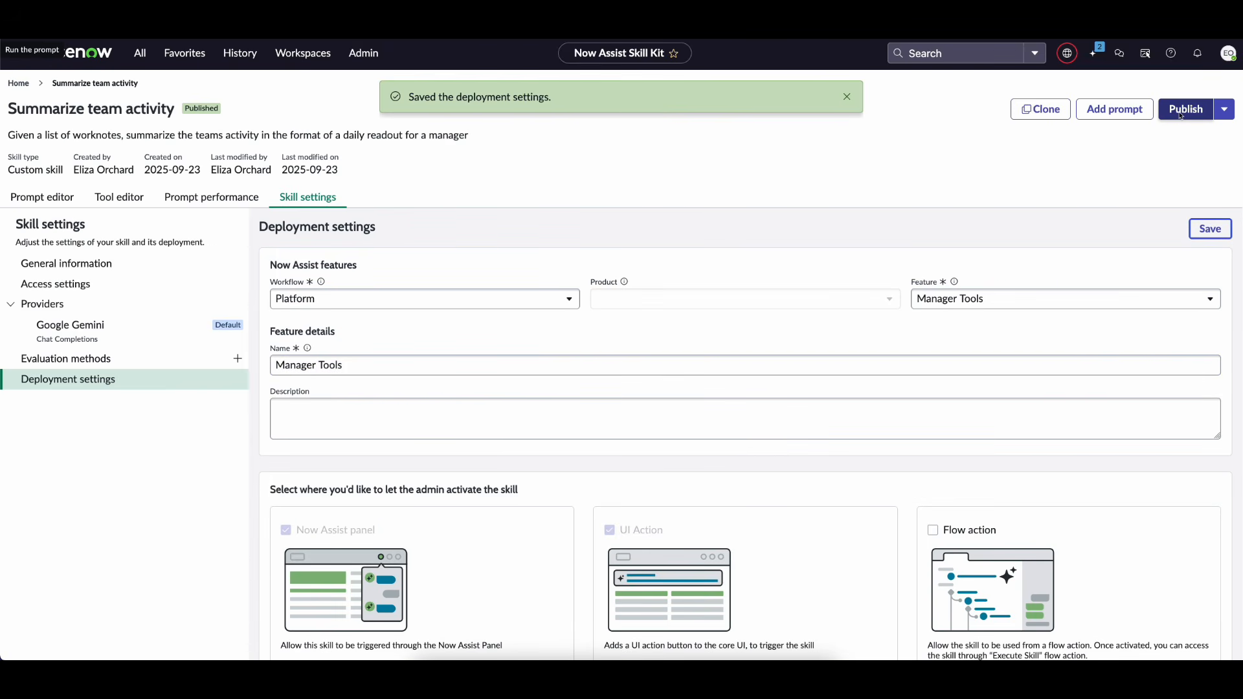
- Try to publish the Summarize team activity skill, and return to its prompt editor
click(1181, 110)
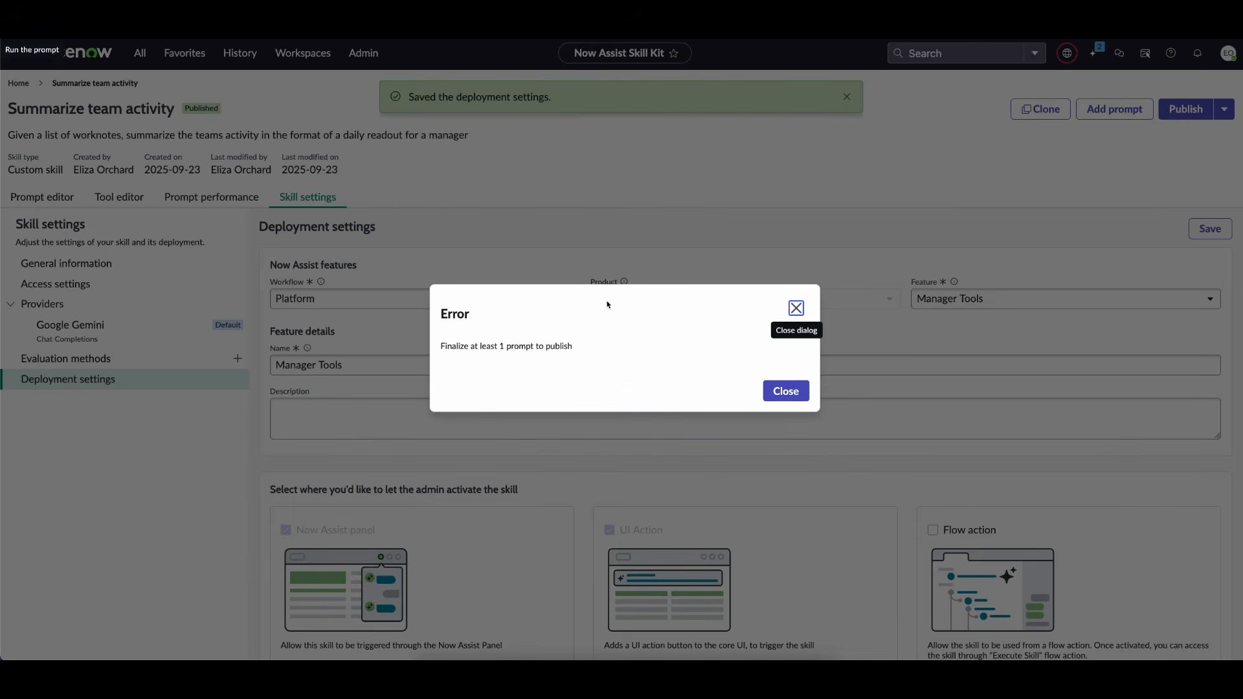
click(785, 392)
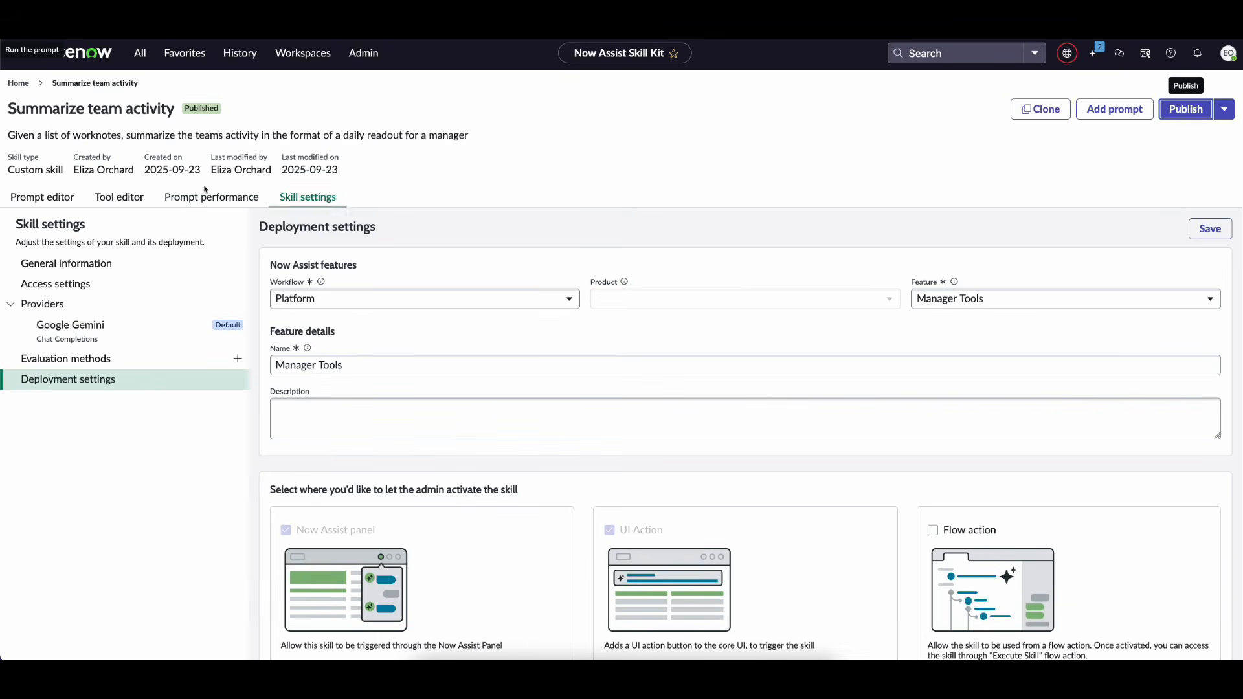
click(52, 200)
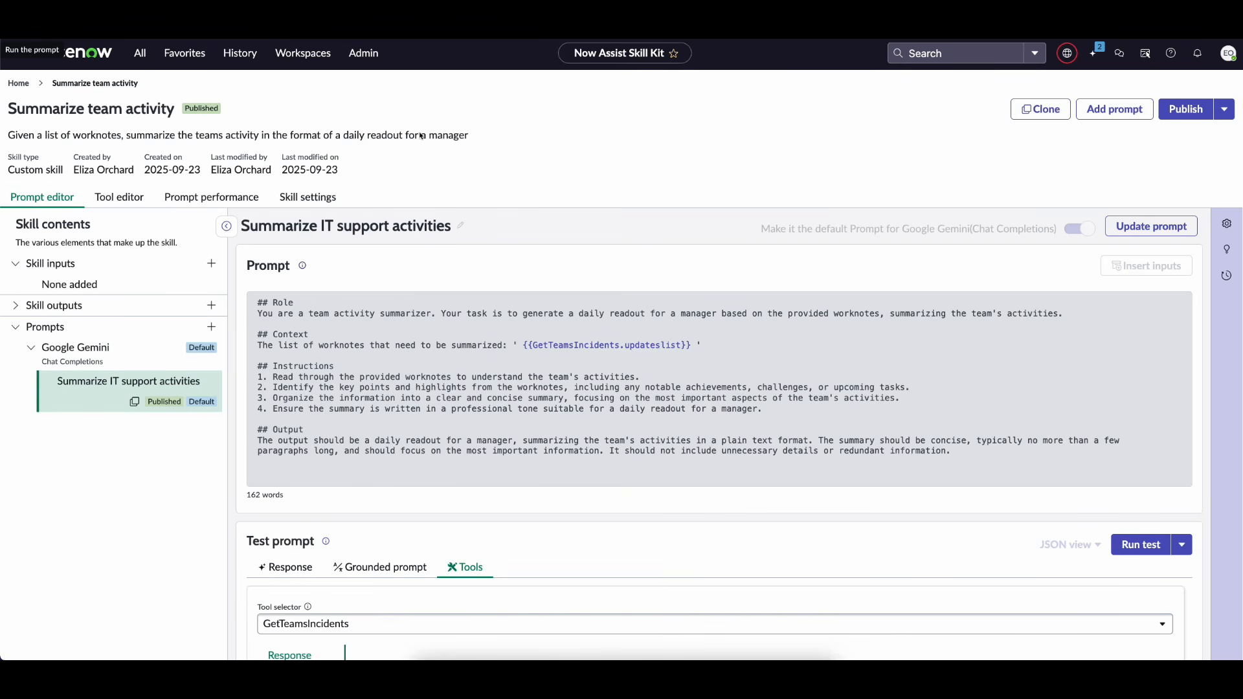
- Switch to Now Assist Admin and open the configuration of the Summarize team activity skill from the Platform skills
click(370, 61)
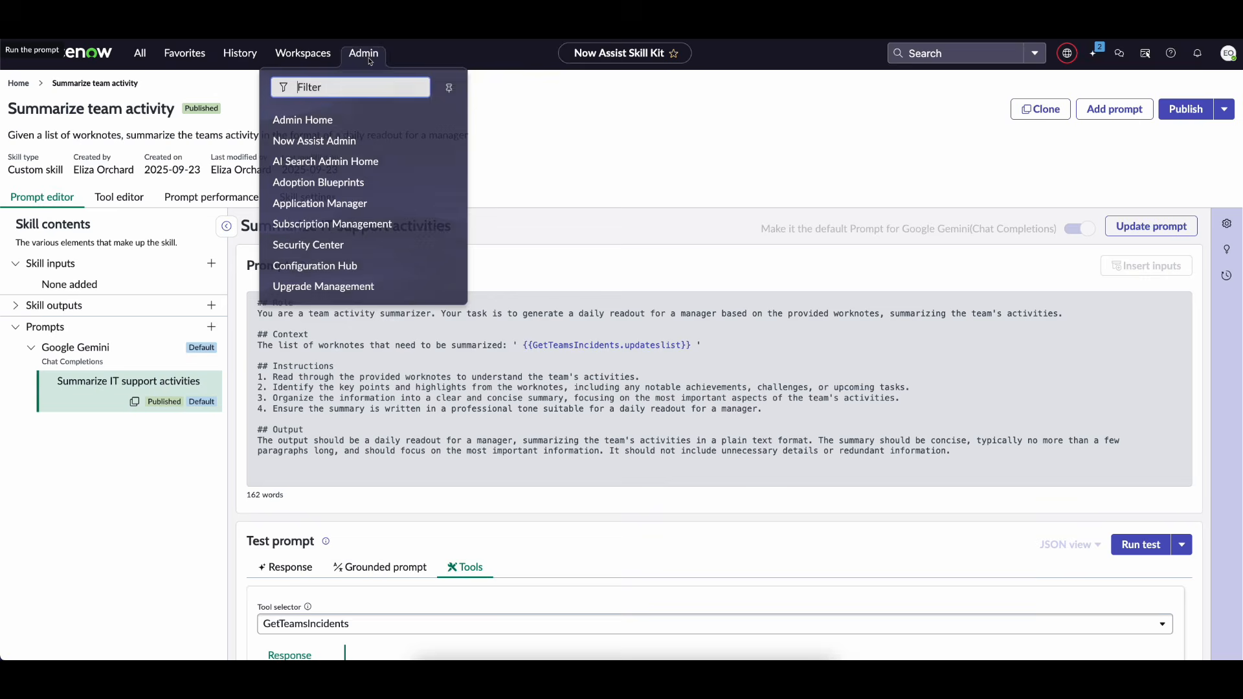
click(324, 142)
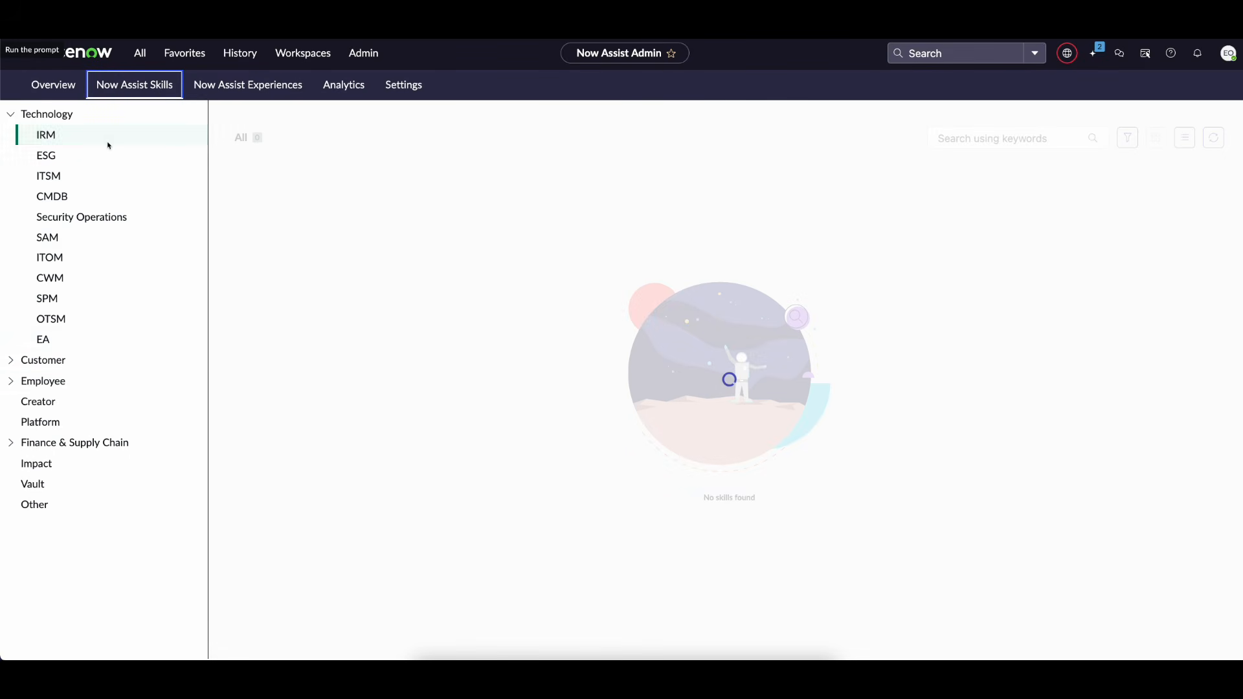
click(49, 424)
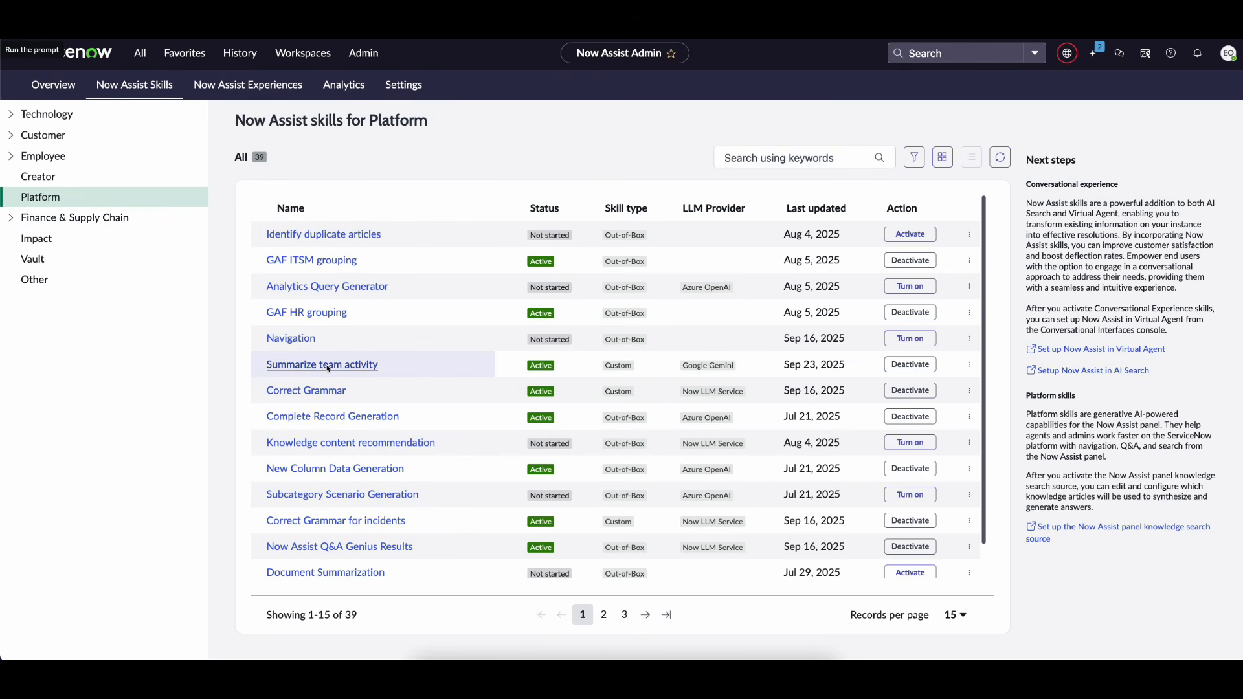
click(970, 365)
click(983, 403)
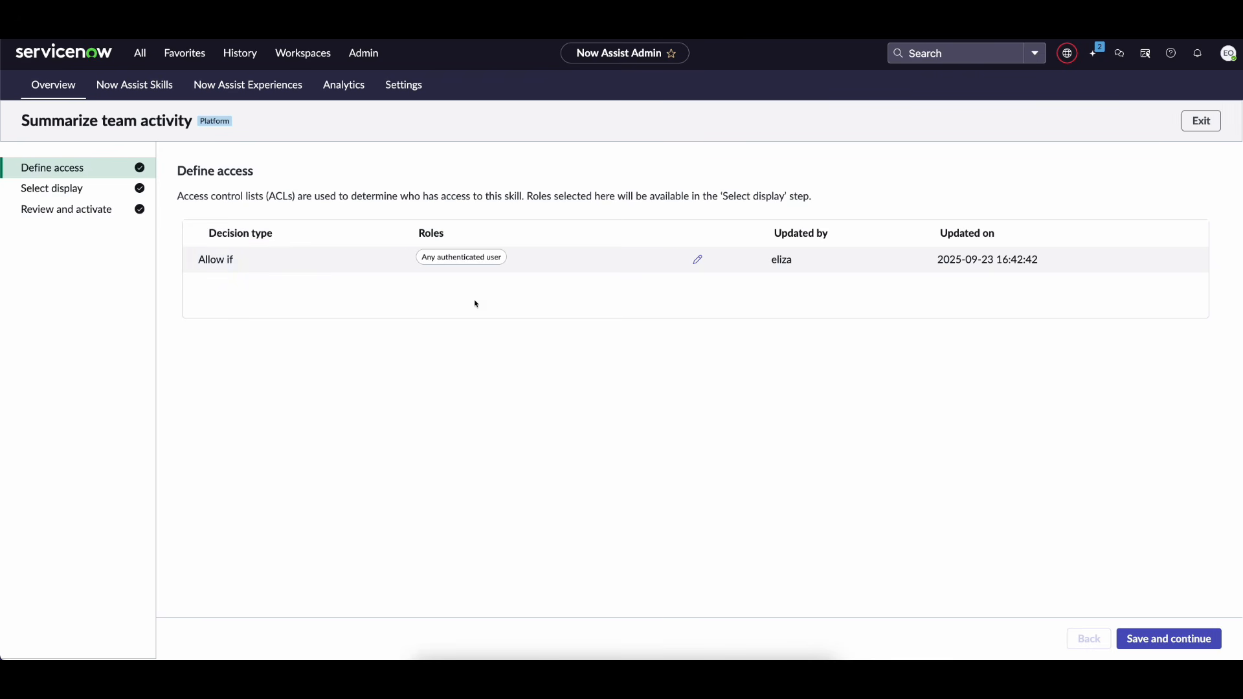
- Review the skill's display options, save them with Core UI display on, and finish the activation setup
click(74, 190)
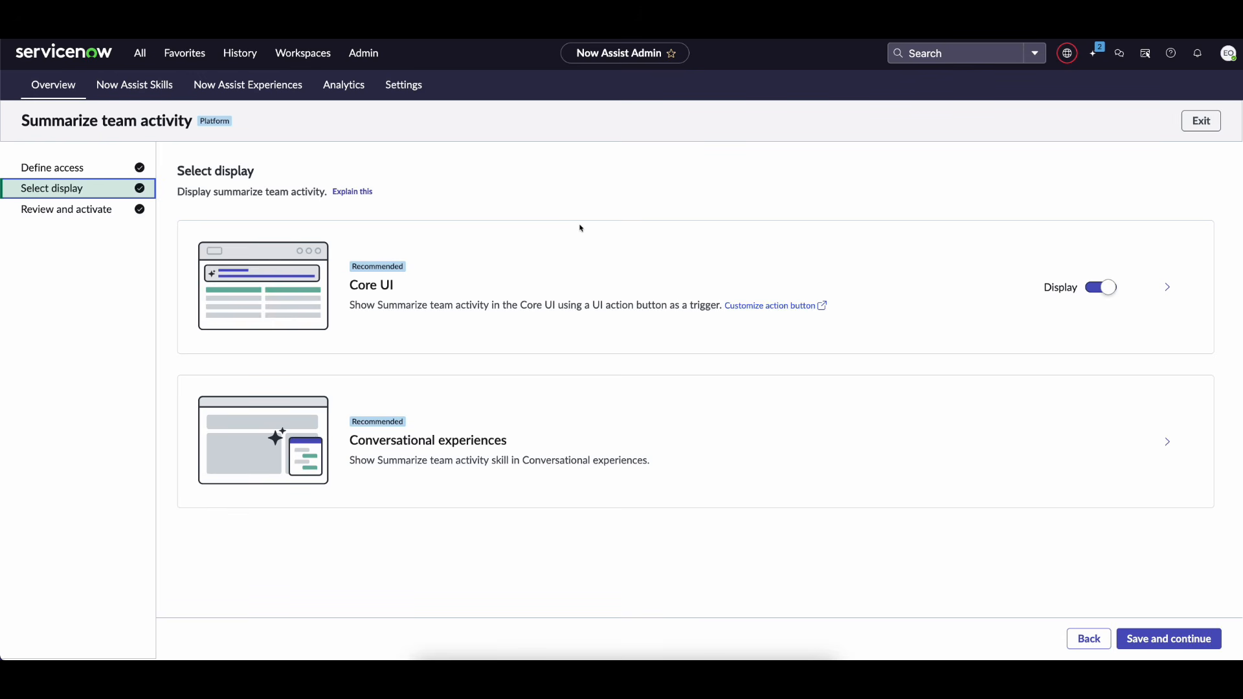
click(1145, 641)
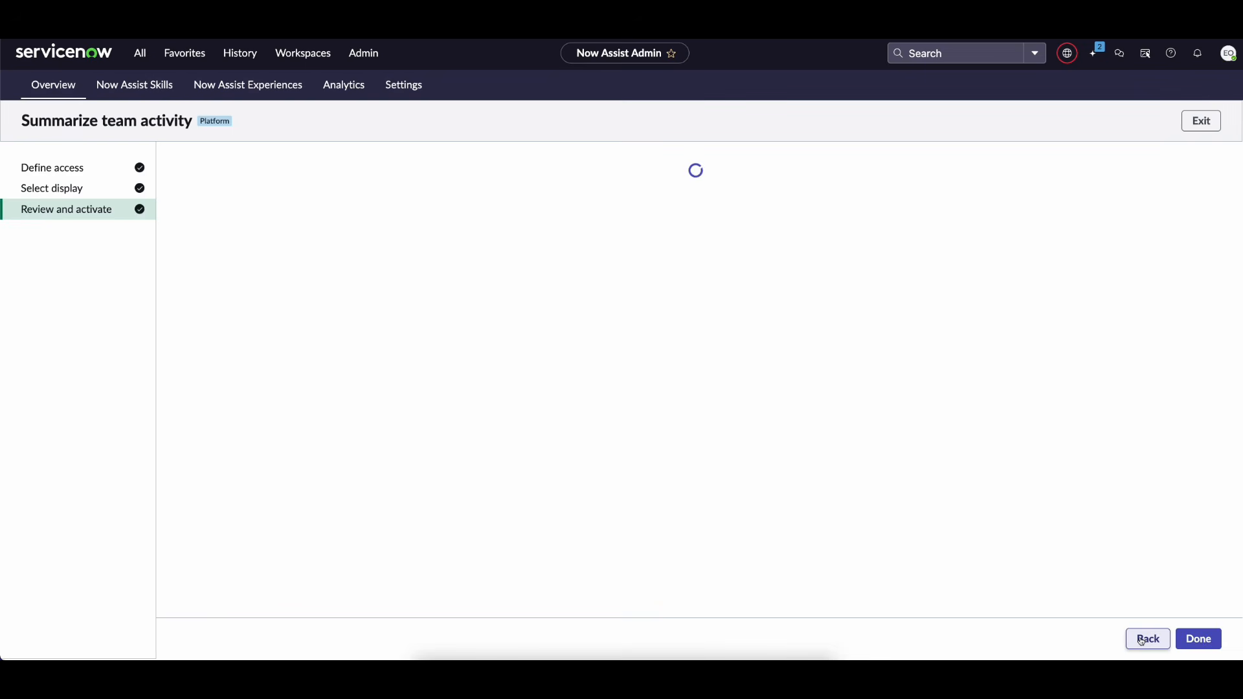
click(1203, 643)
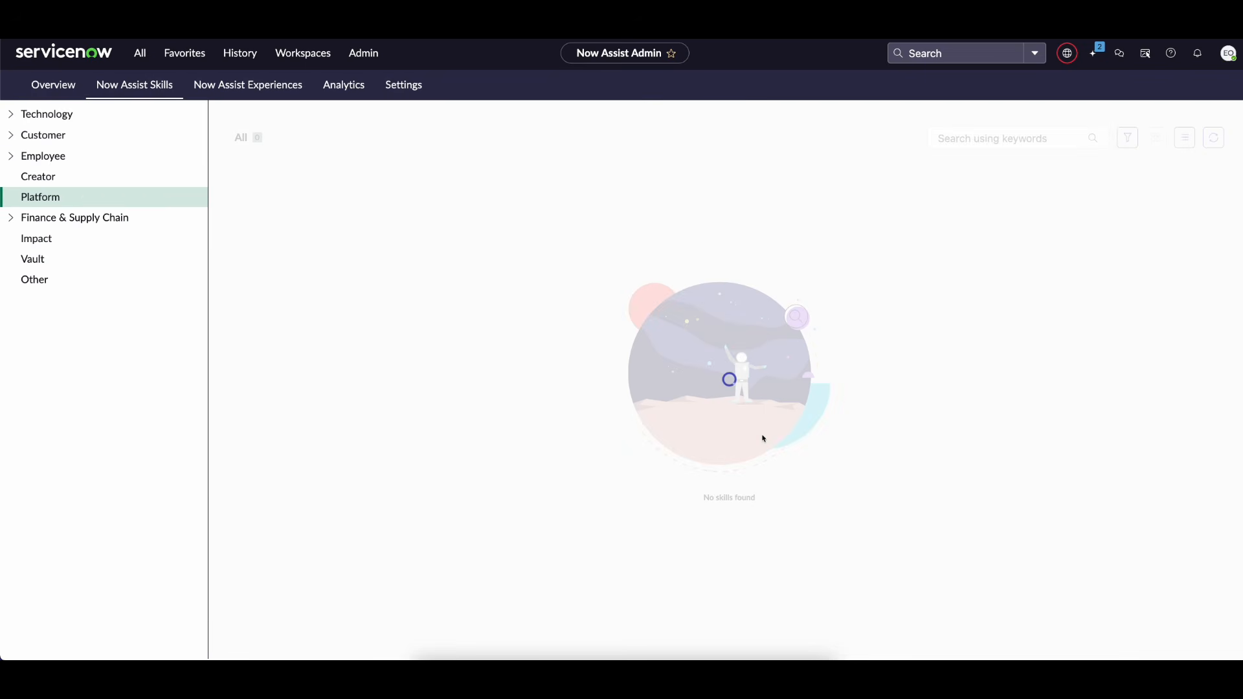
- Switch to UI Builder, filter the experience titles by "service" and open the Service Operations Workspace experience
click(148, 59)
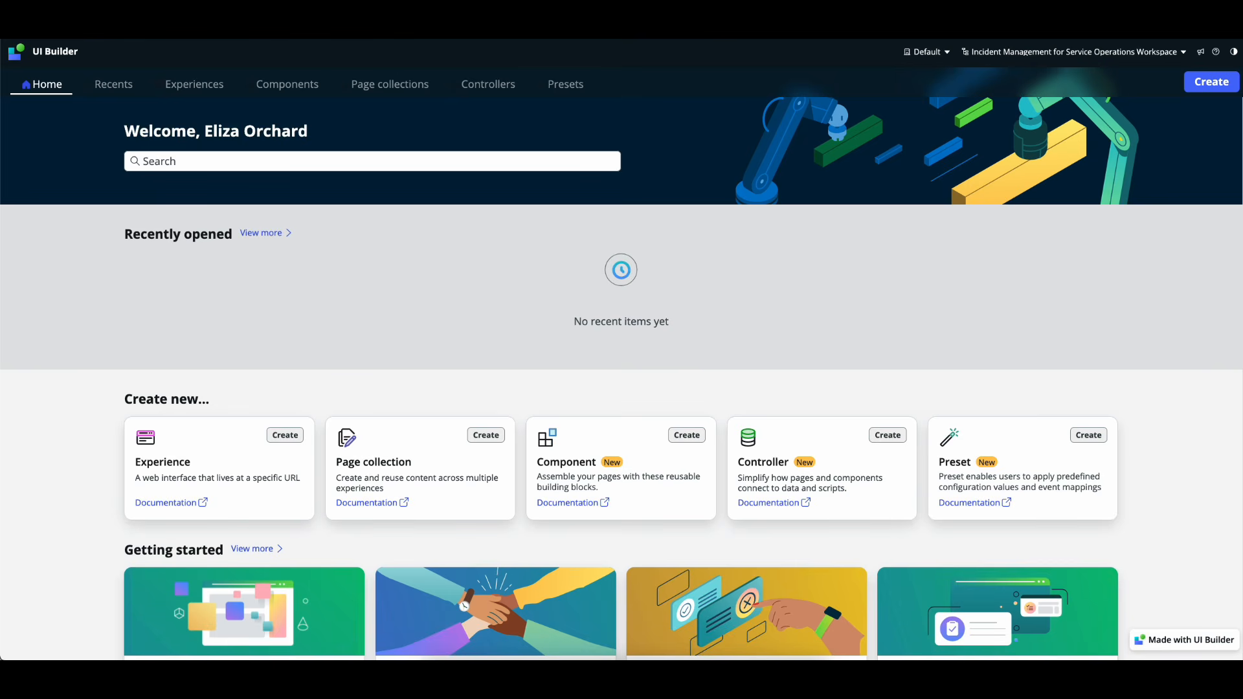
click(213, 91)
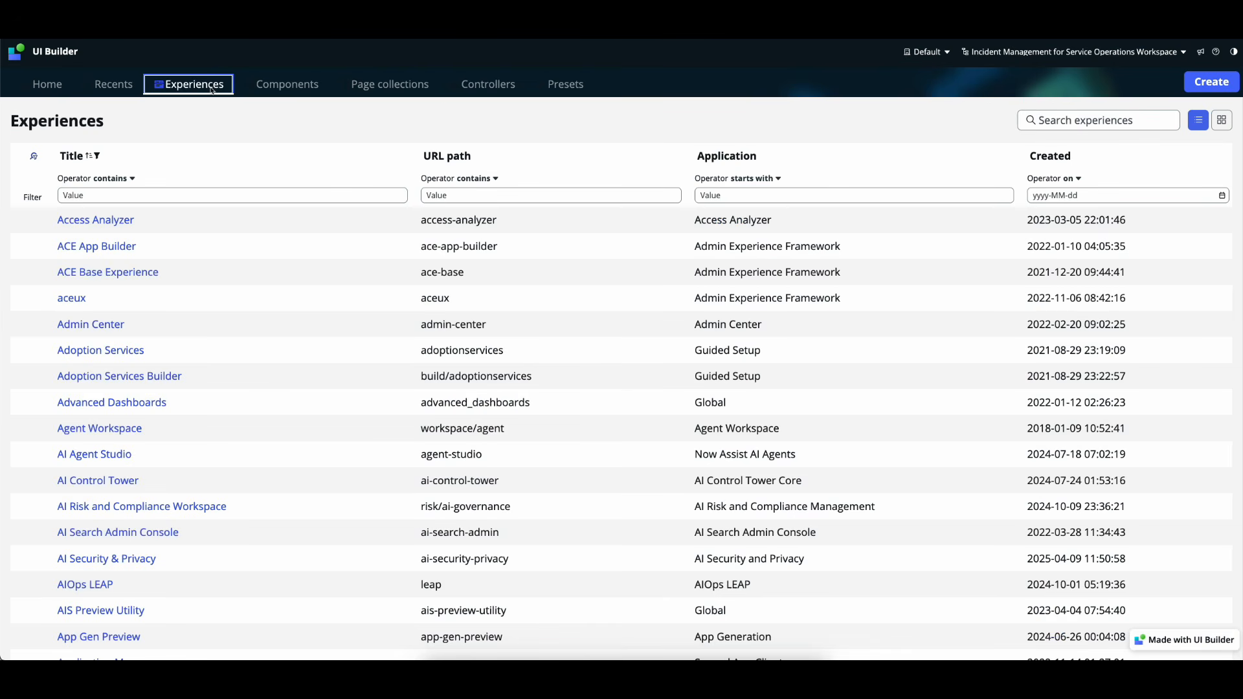
click(199, 196)
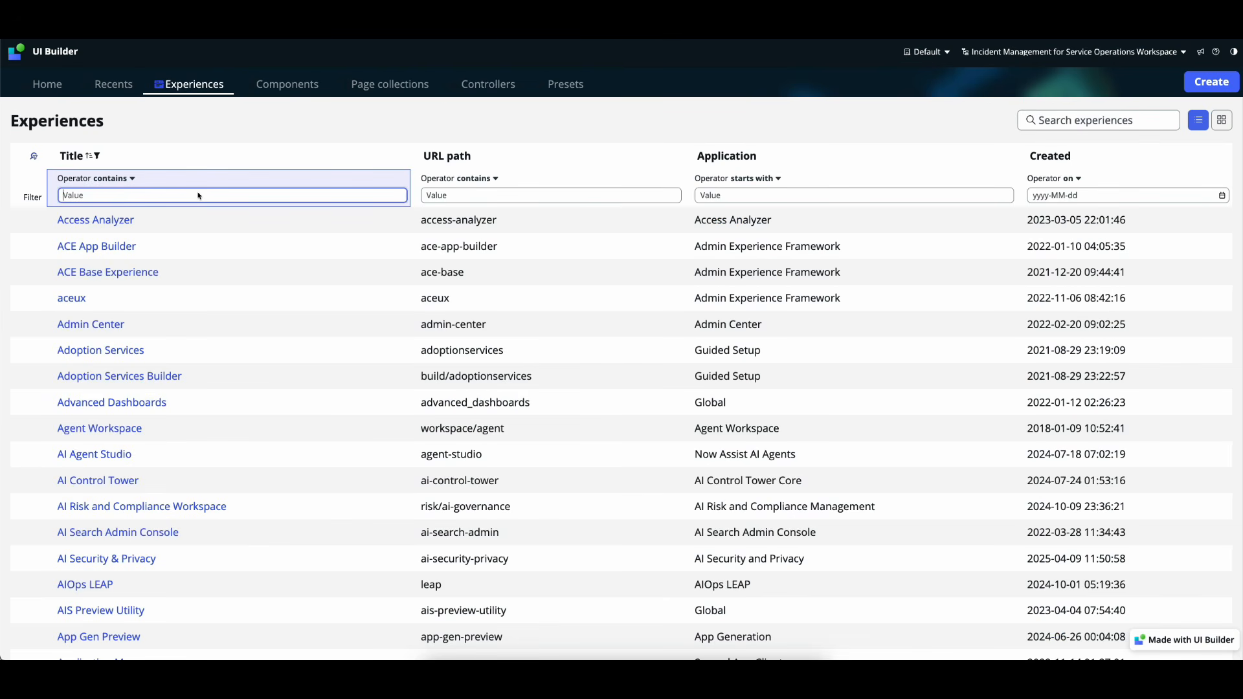
text(service)
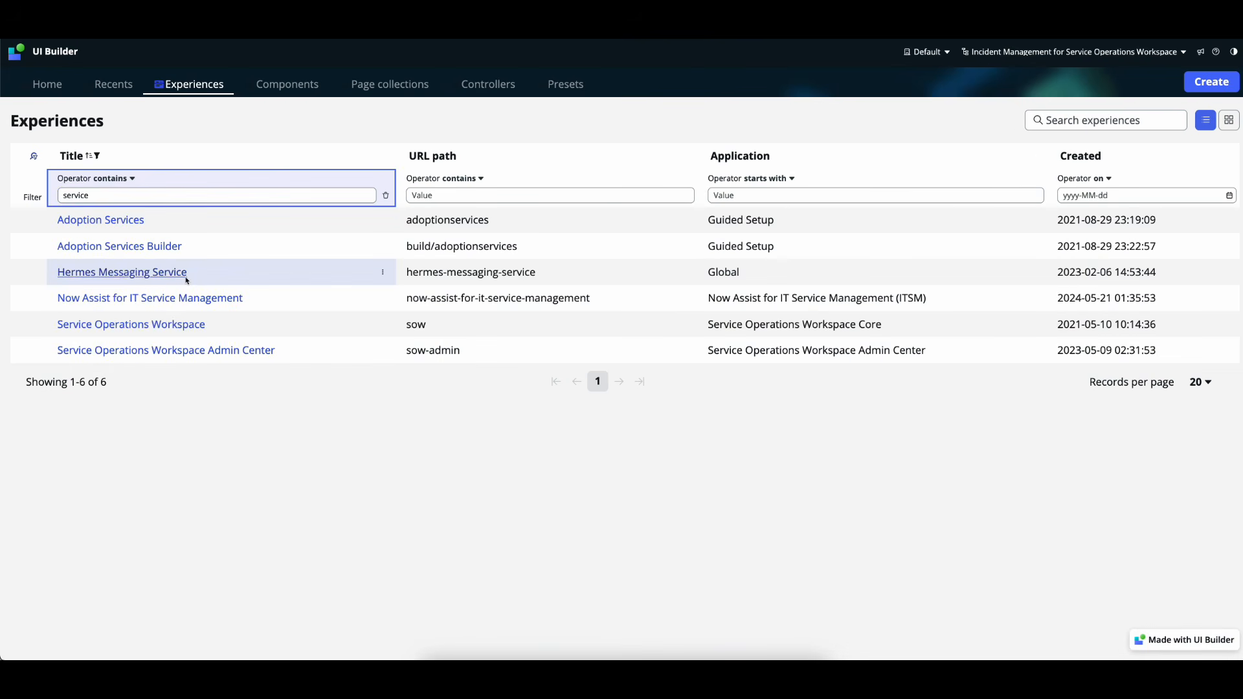
click(175, 326)
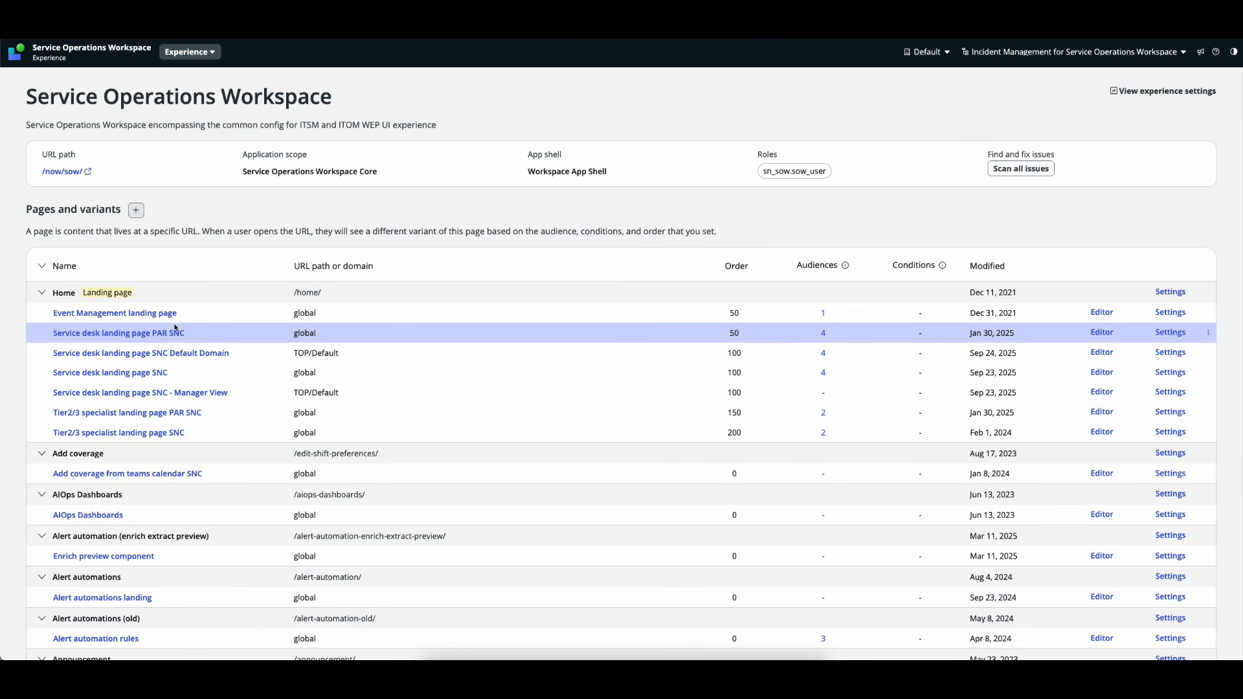
- Look through the workspace's pages and variants, and start duplicating the Home page's Service desk landing page SNC variant
scroll(141, 358, down, 3)
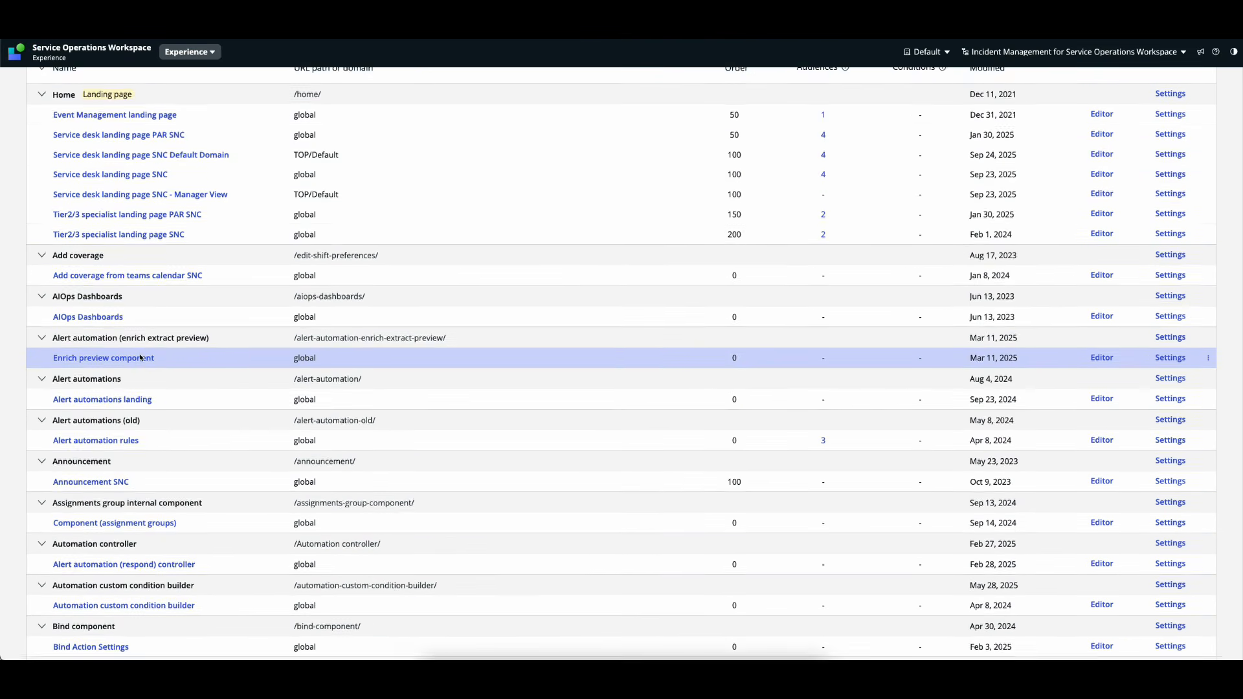
scroll(140, 359, down, 14)
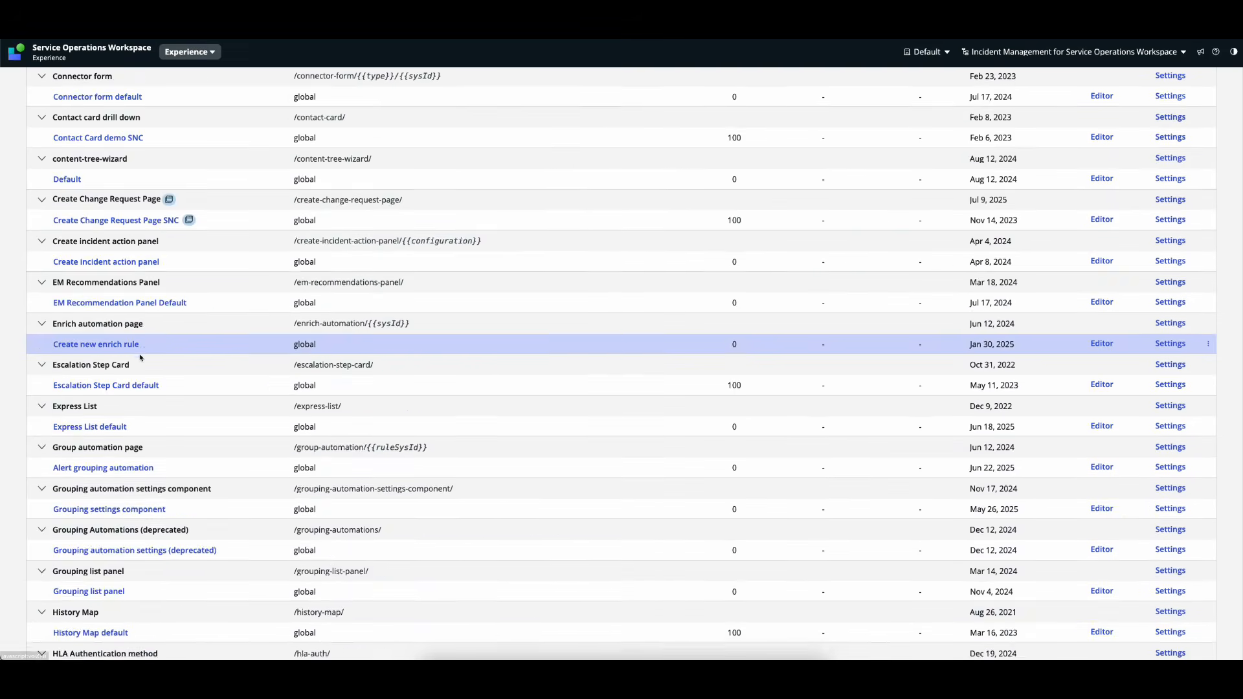
scroll(141, 358, down, 13)
scroll(140, 358, up, 19)
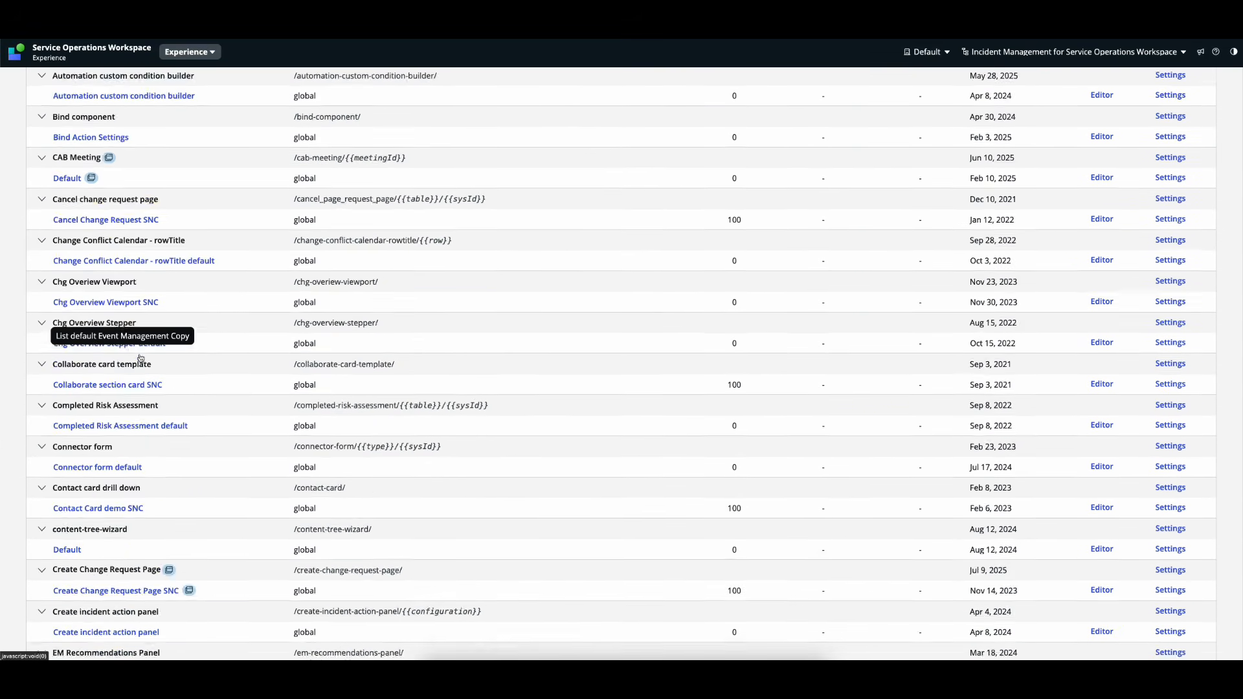
scroll(140, 358, up, 11)
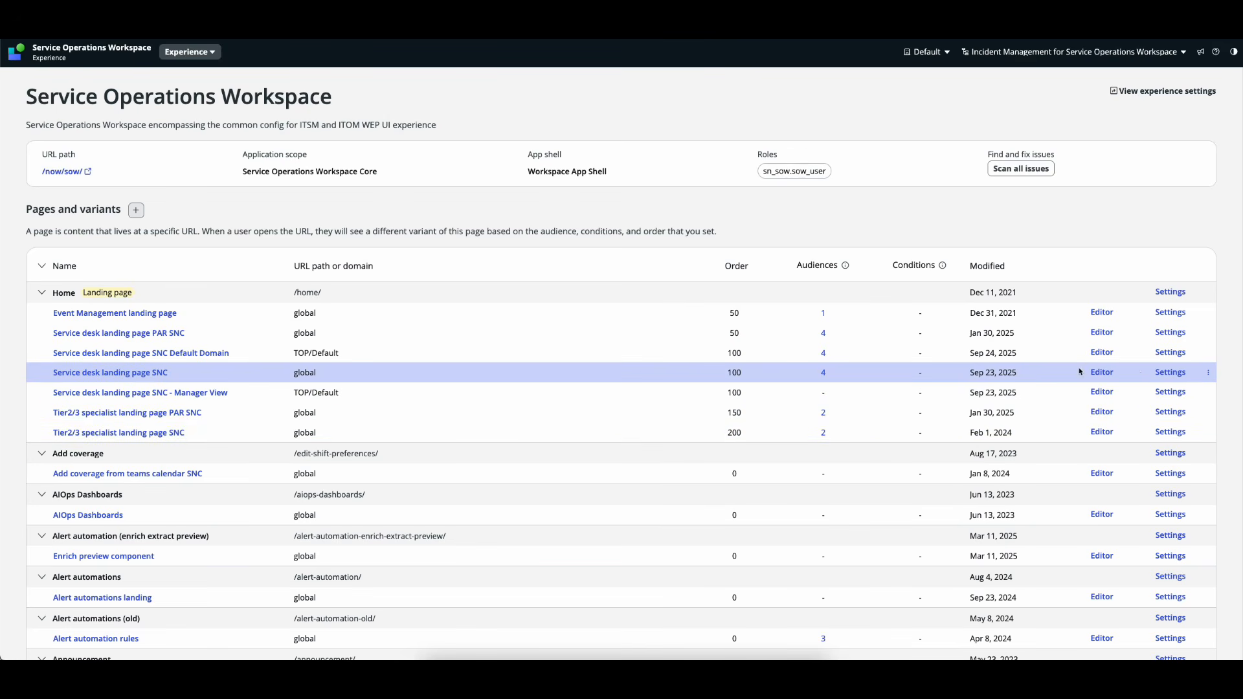
click(1209, 375)
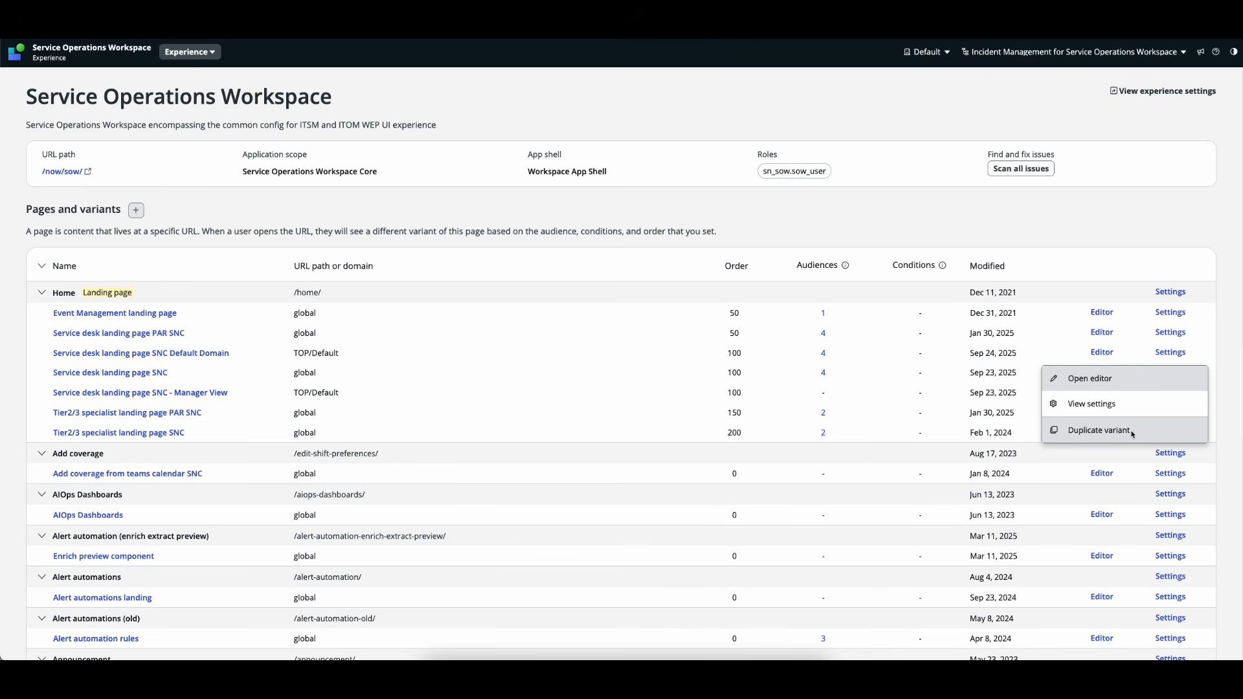
click(1208, 371)
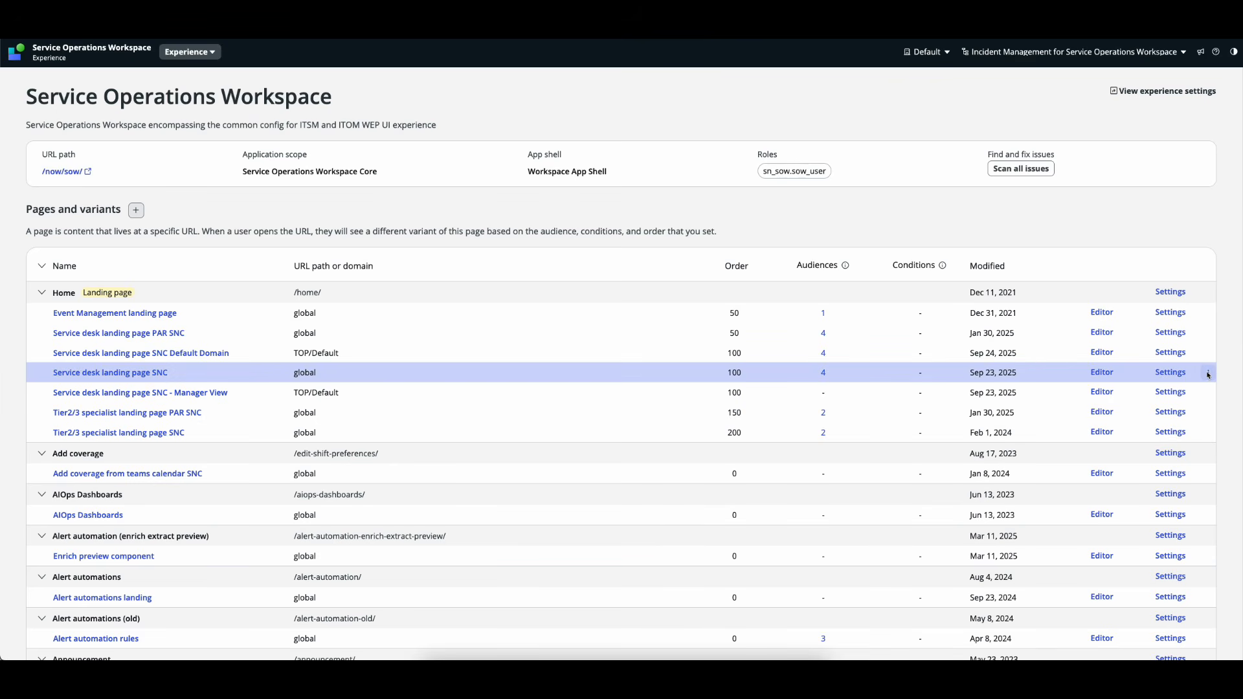
click(1208, 374)
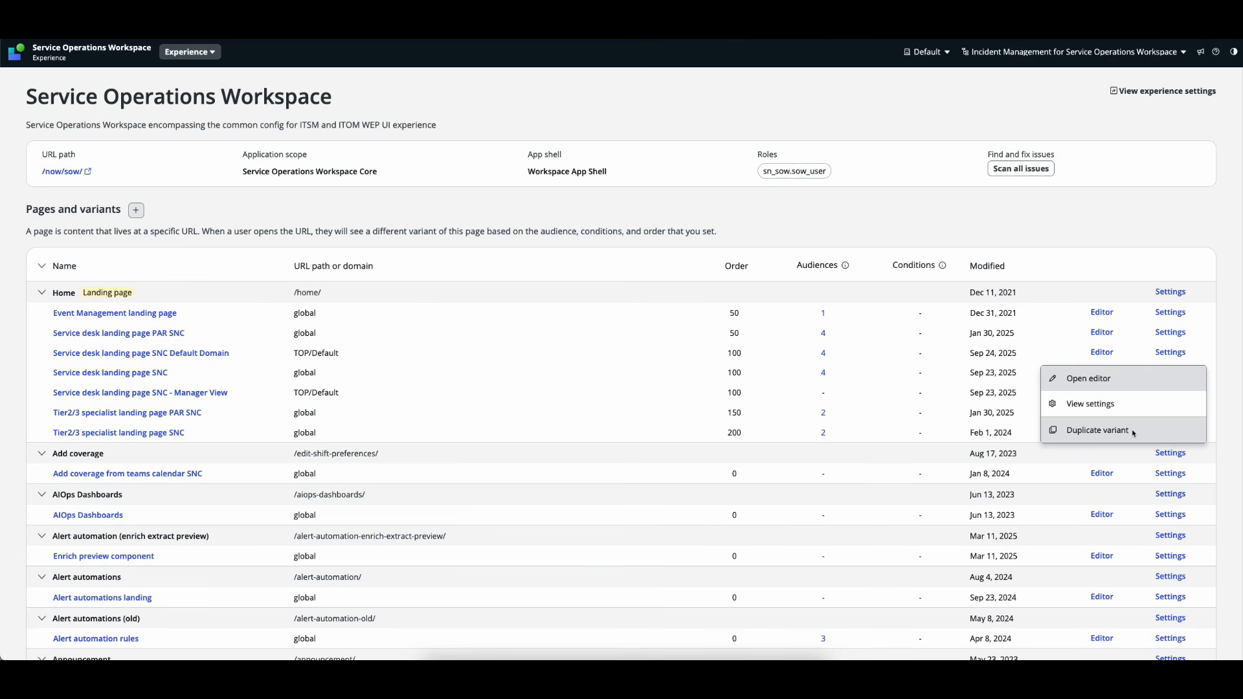
click(1134, 433)
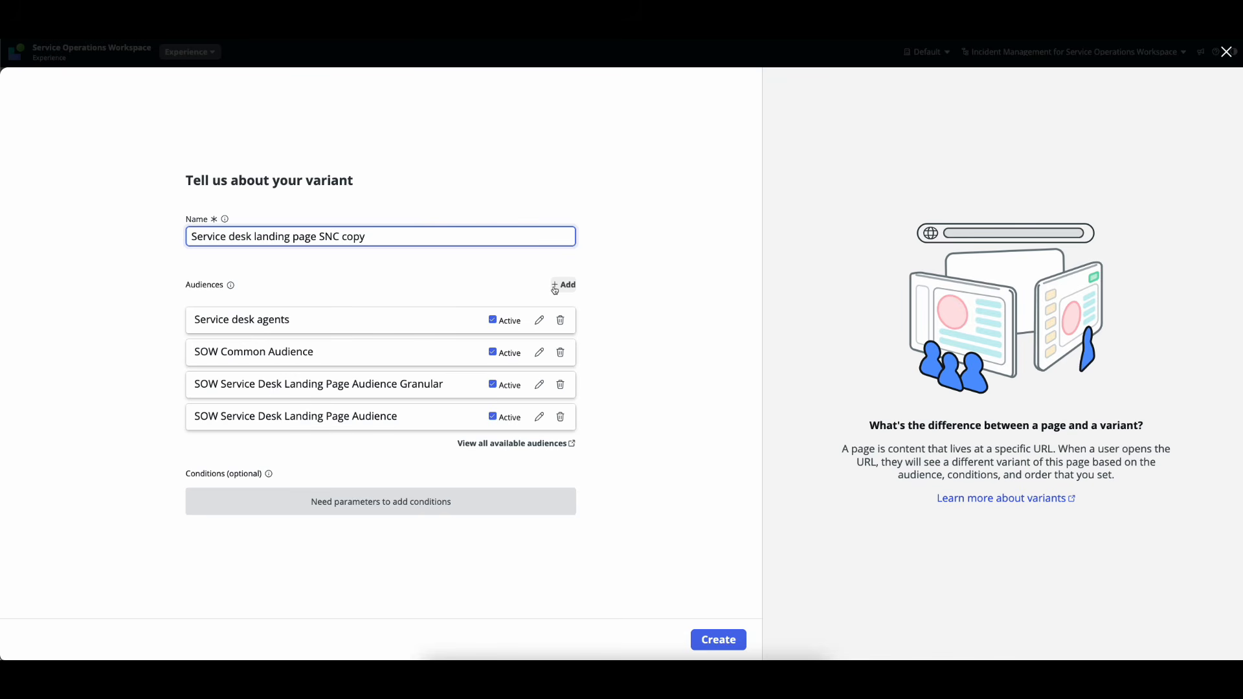
- Name the duplicated variant "Service desk landing page SNC - Manager Insights" and create it with the existing audiences
double_click(361, 238)
text(- Manager Insights)
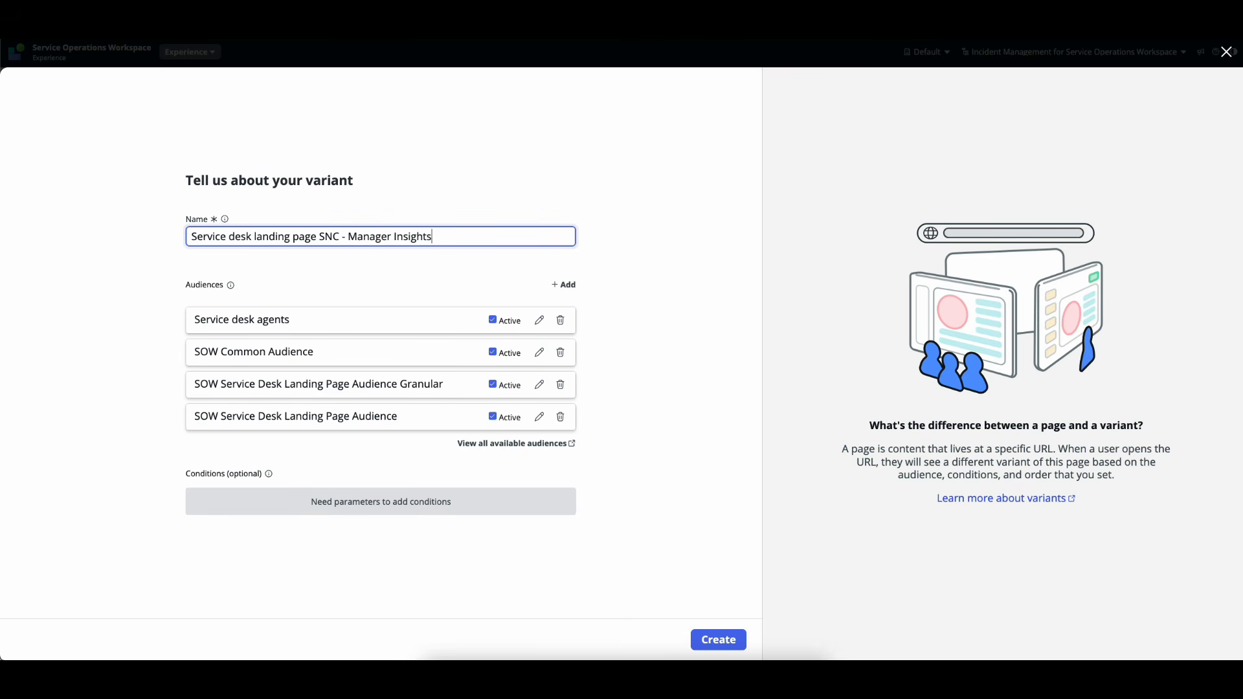
click(626, 362)
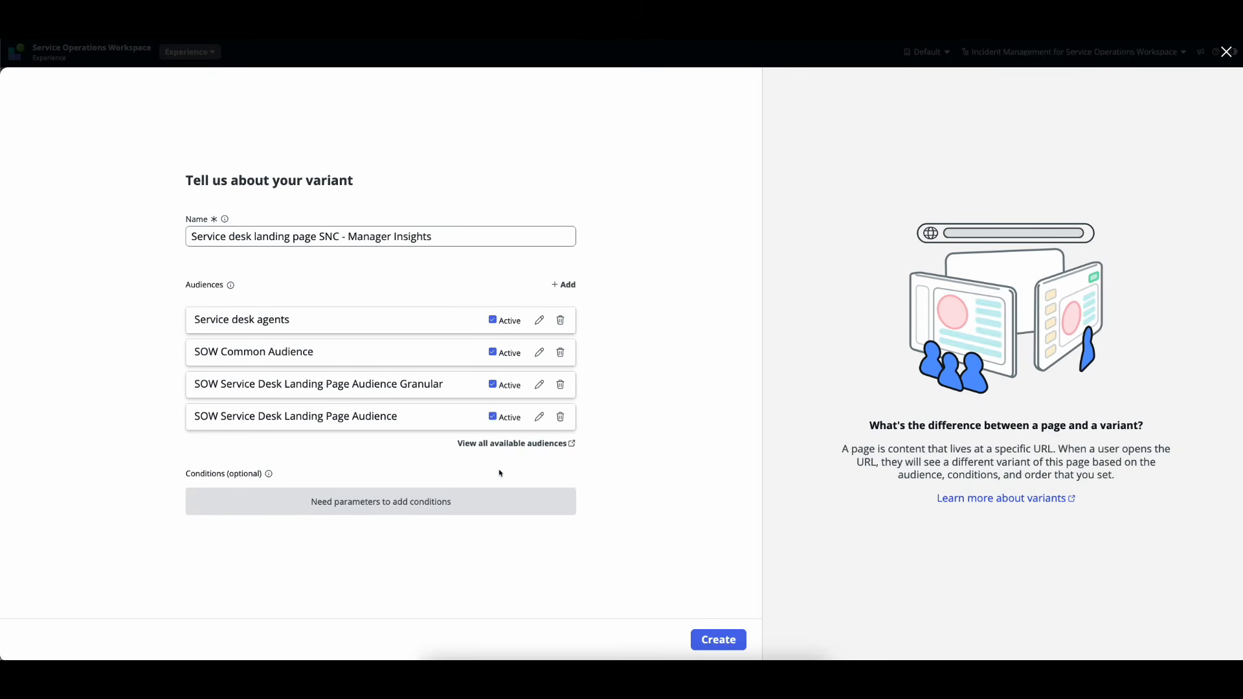
click(728, 641)
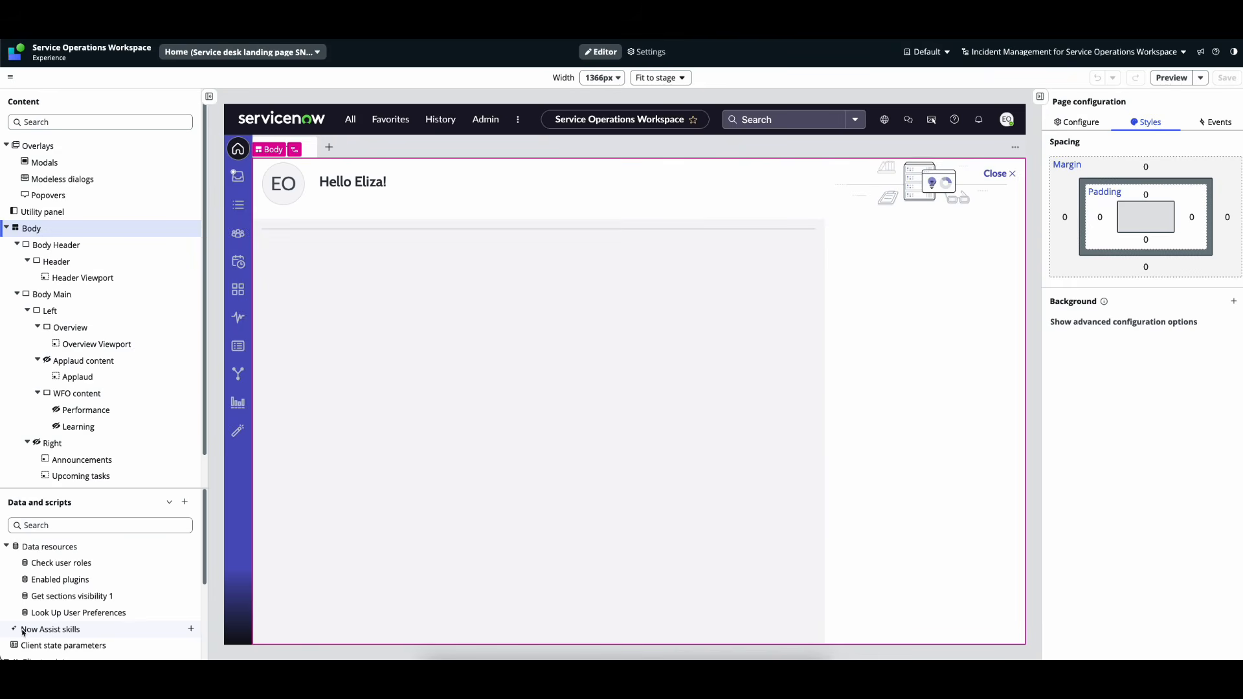
- Add the "Summarize team activity" skill to the page's Now Assist skills
drag(21, 630, 85, 634)
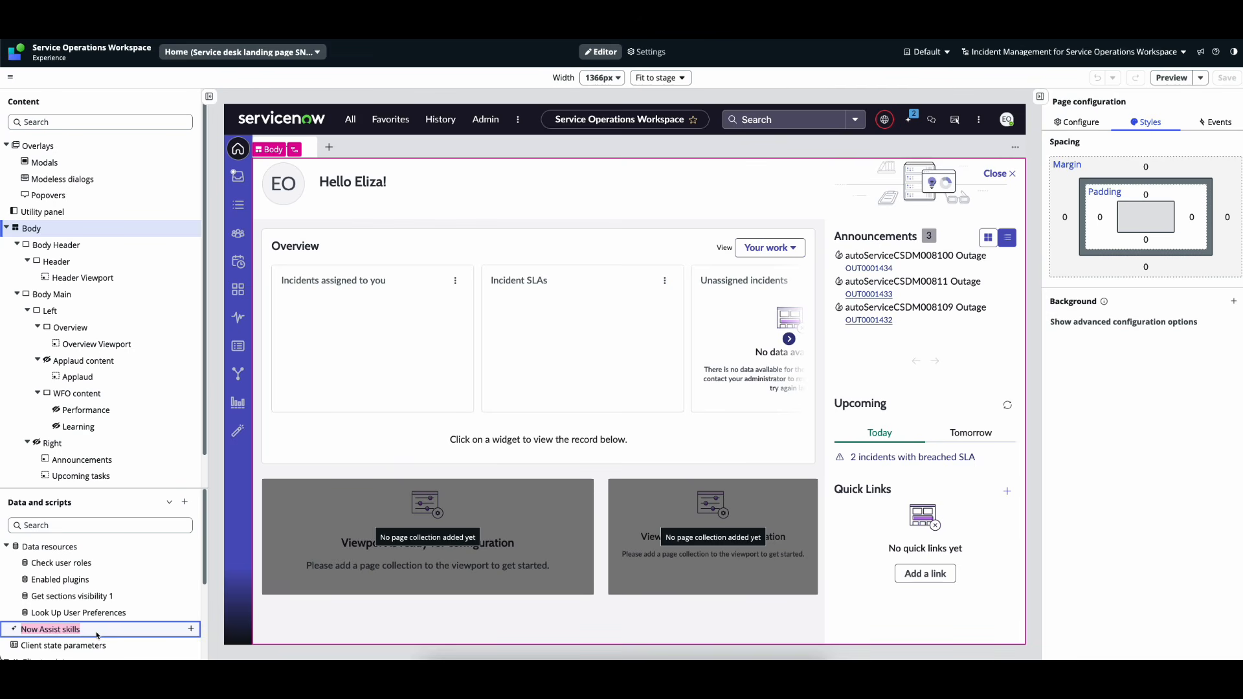
click(191, 630)
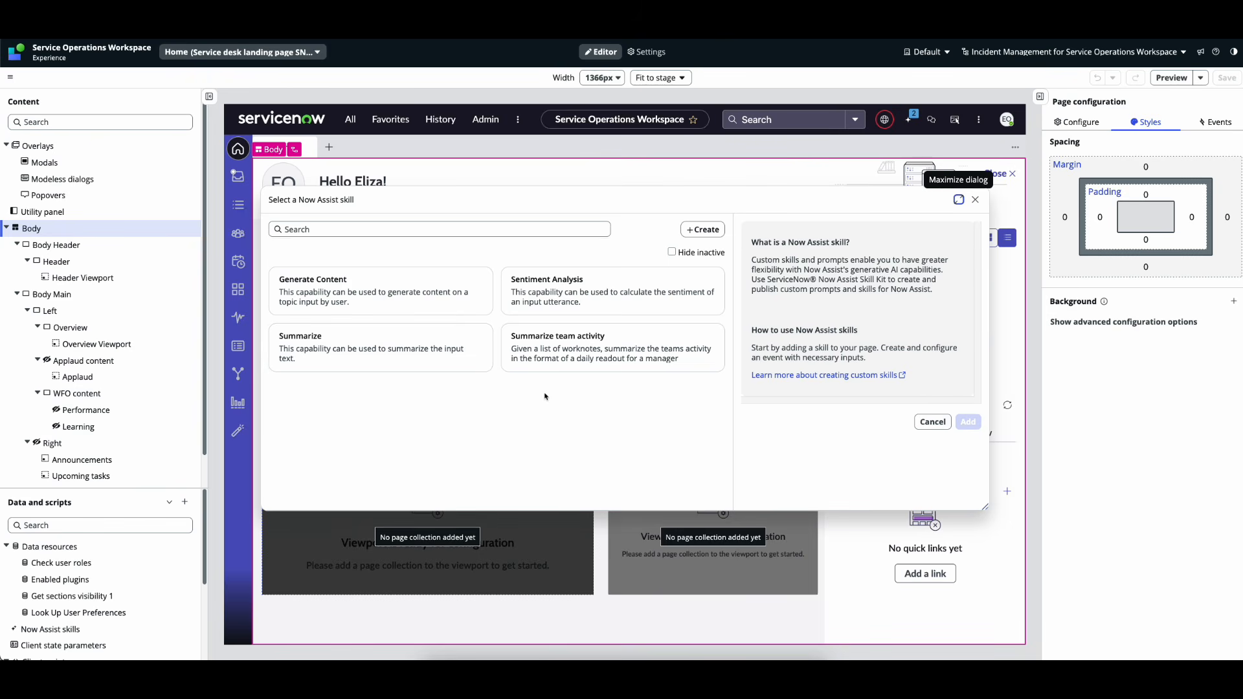
click(584, 354)
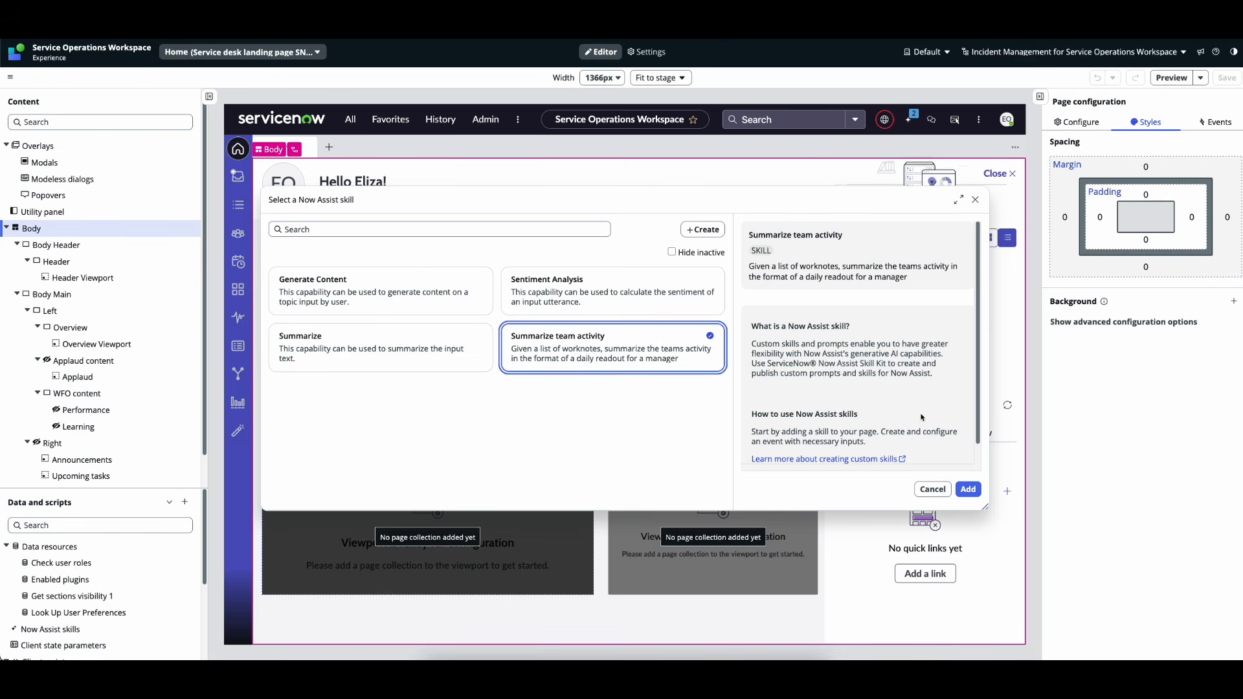
click(968, 489)
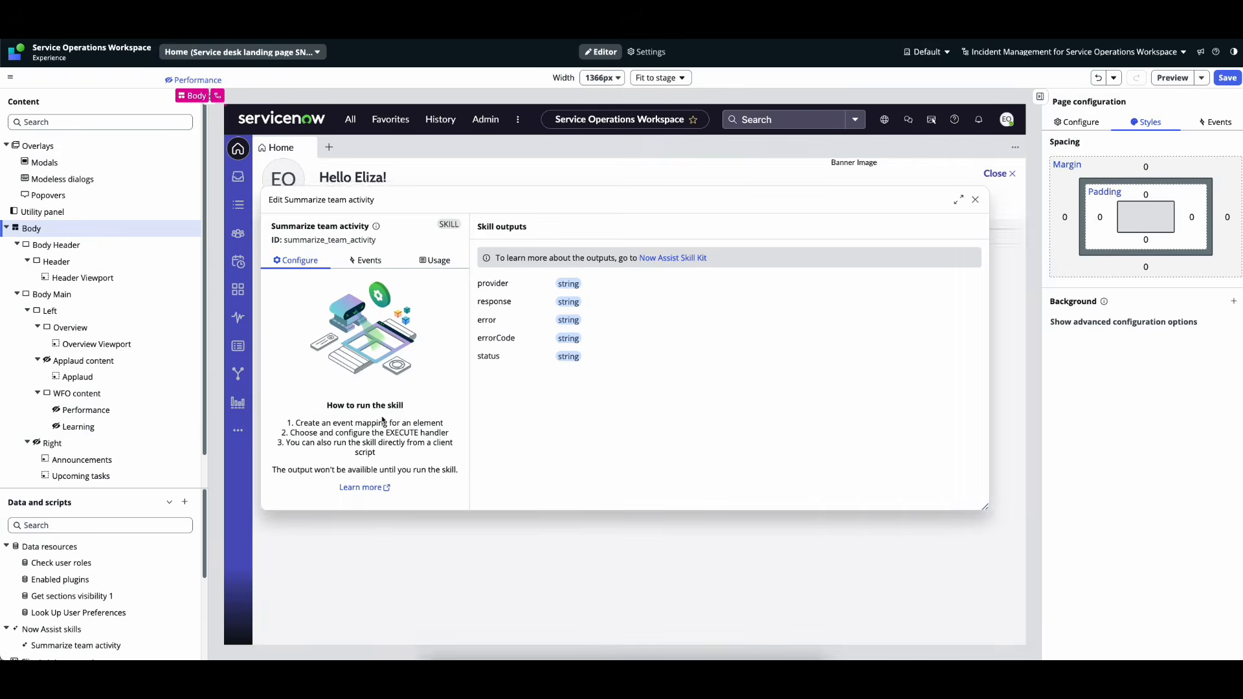
- Review the skill's run instructions, outputs, events and usage, and close its editor
drag(326, 403, 464, 477)
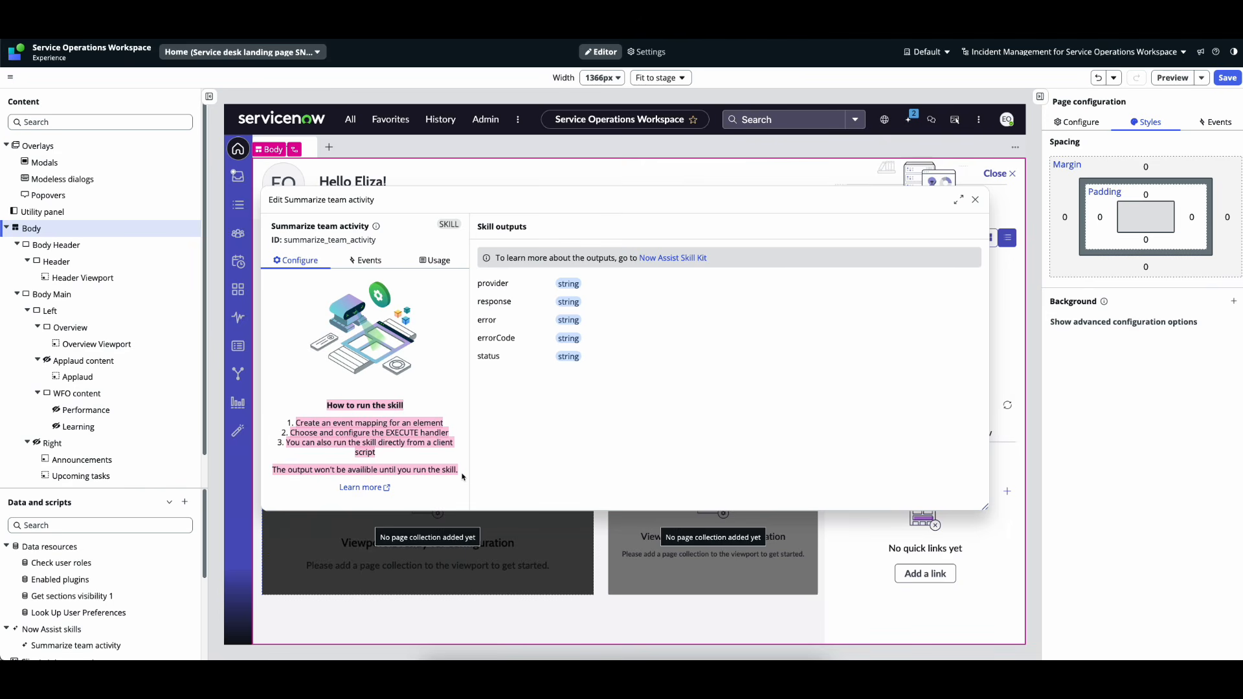
drag(477, 283, 512, 368)
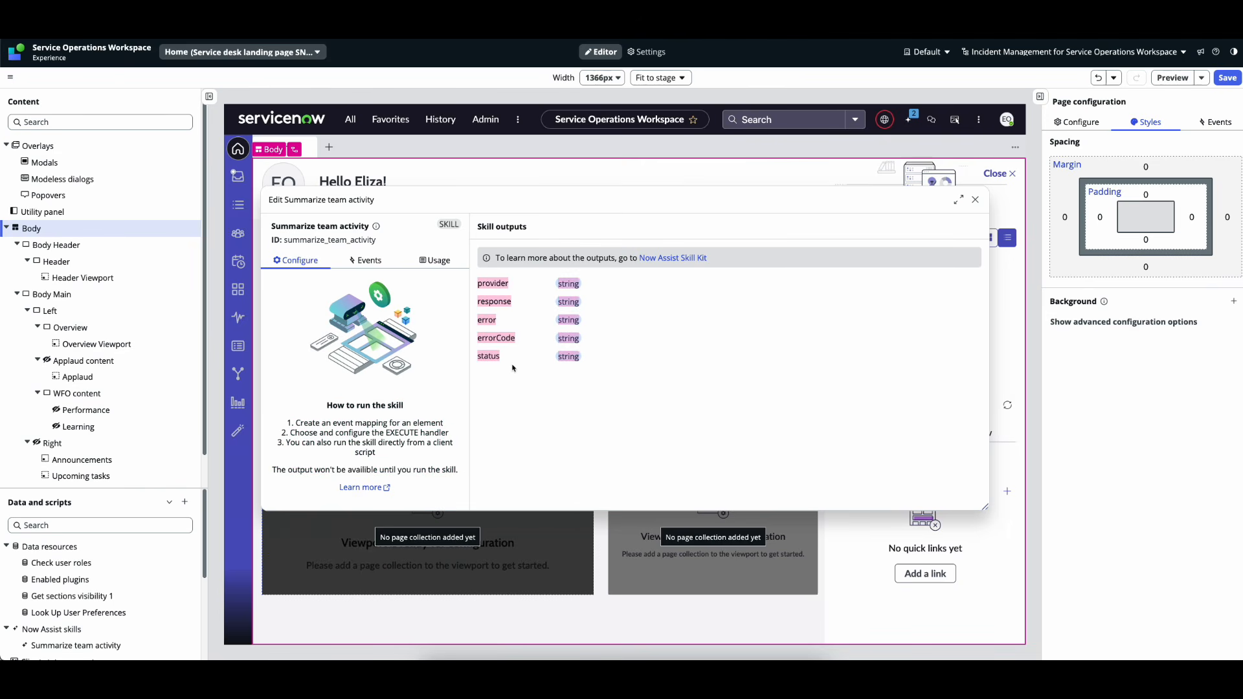
click(590, 369)
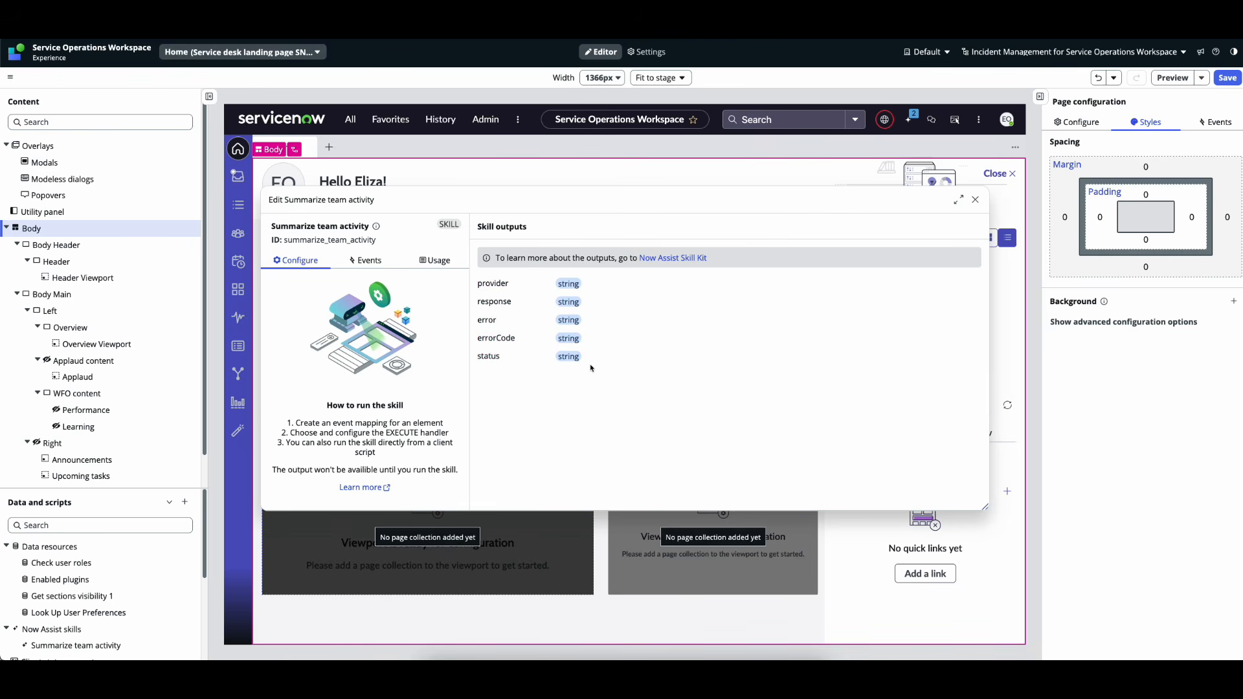
drag(591, 304, 475, 302)
click(381, 266)
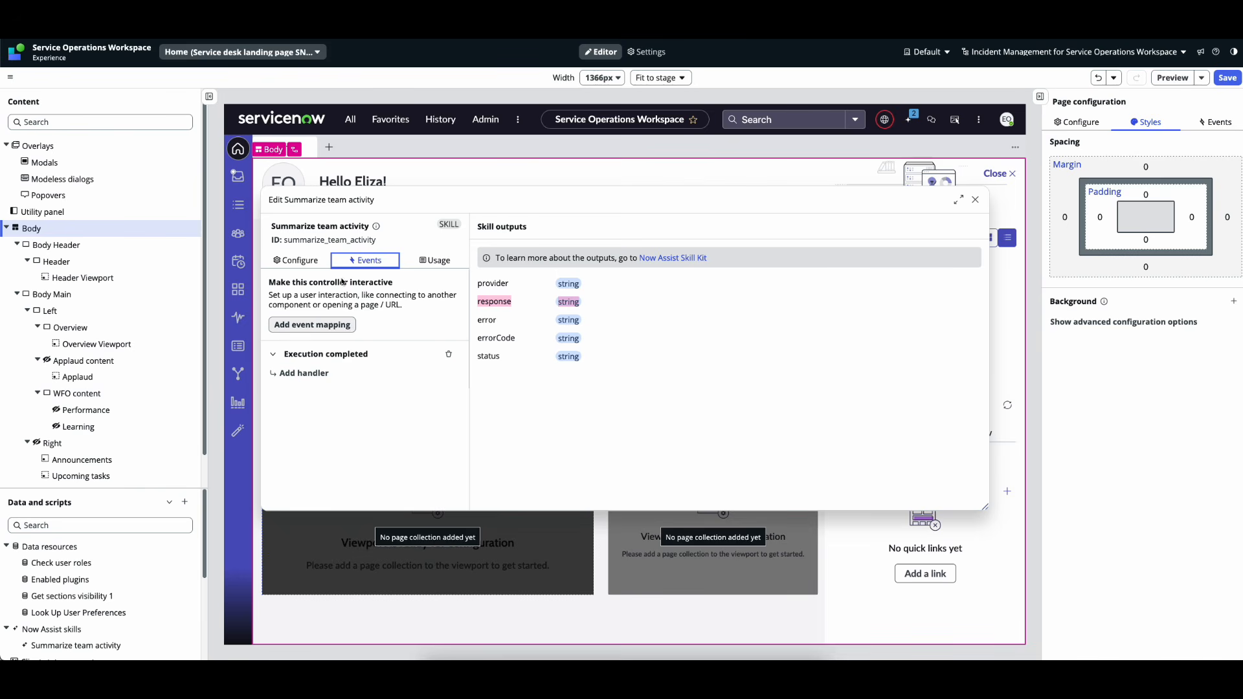
click(323, 357)
click(435, 260)
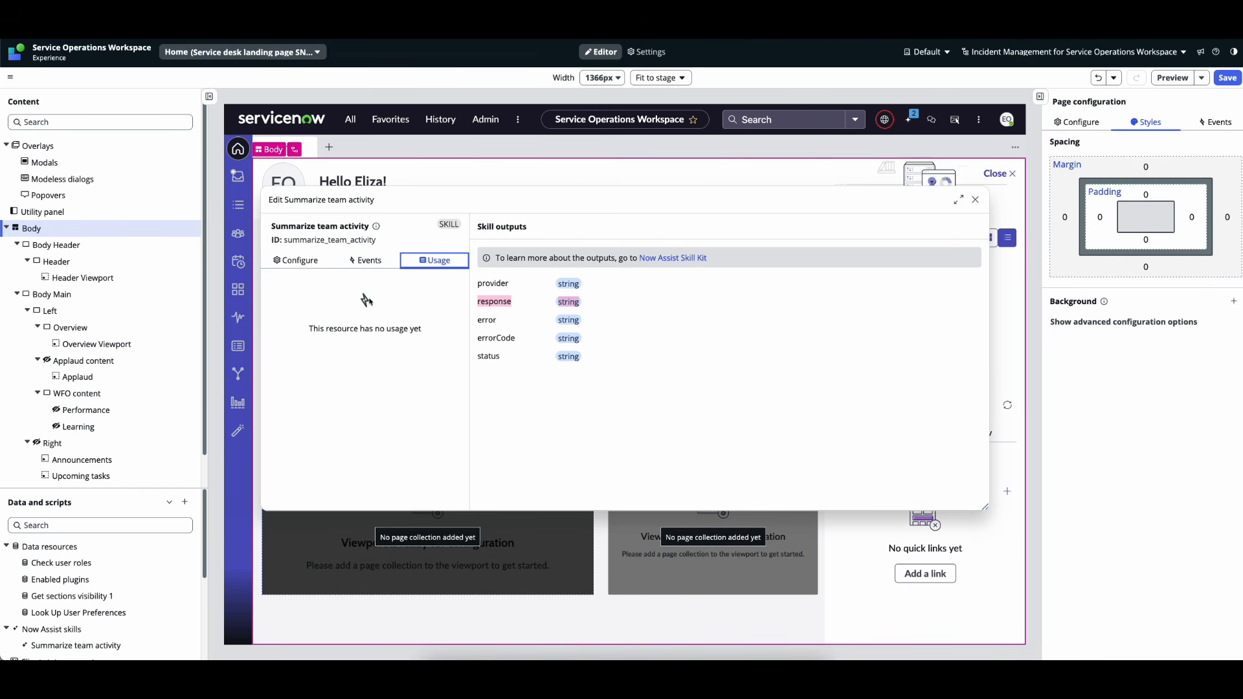
click(367, 260)
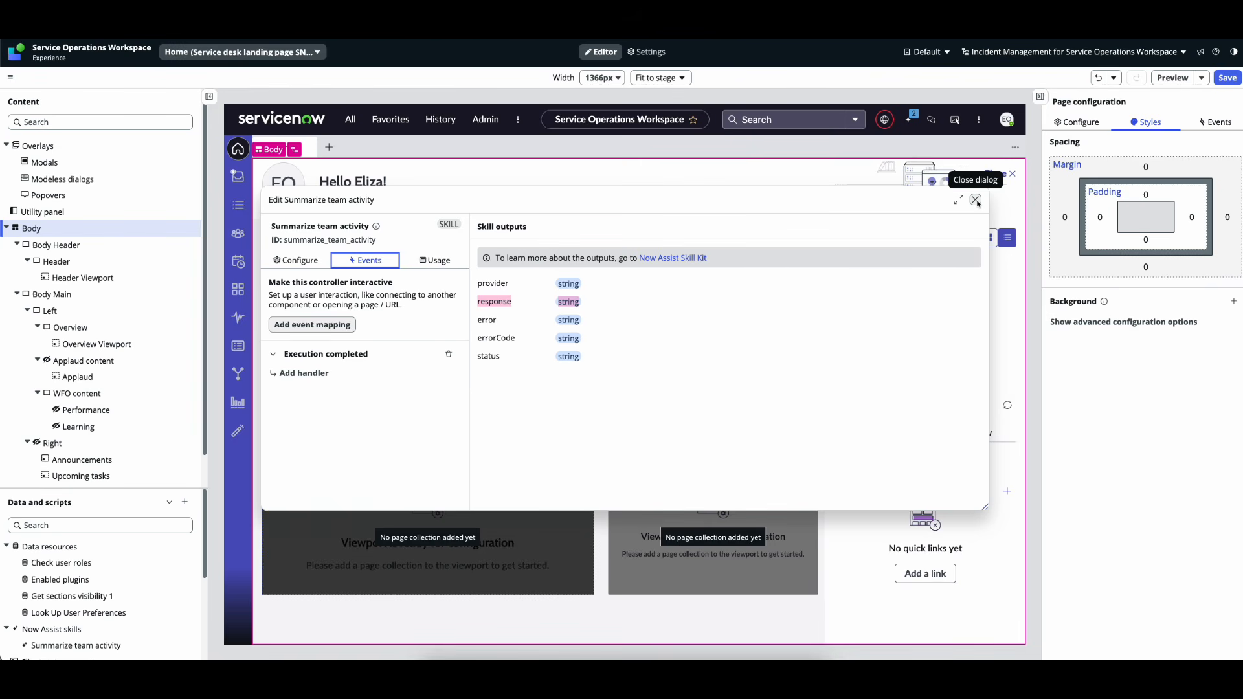
click(976, 200)
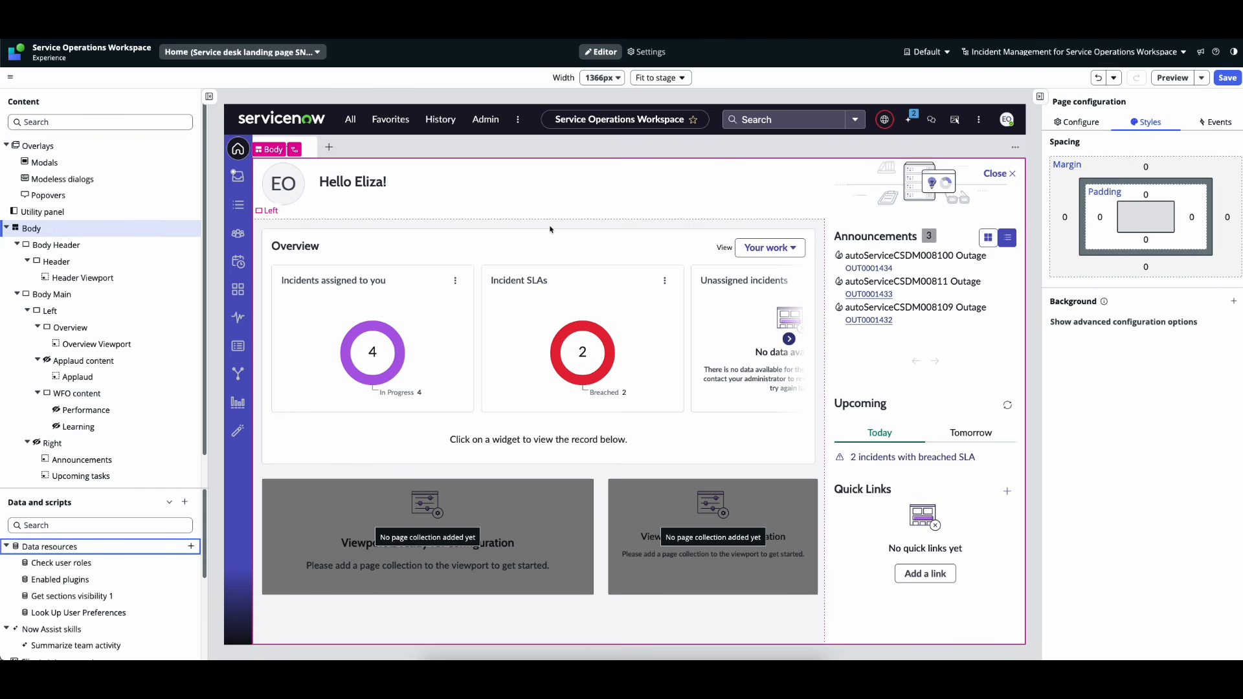
- Insert a "Side panel right" column layout above the Overview Viewport in the page body
click(550, 230)
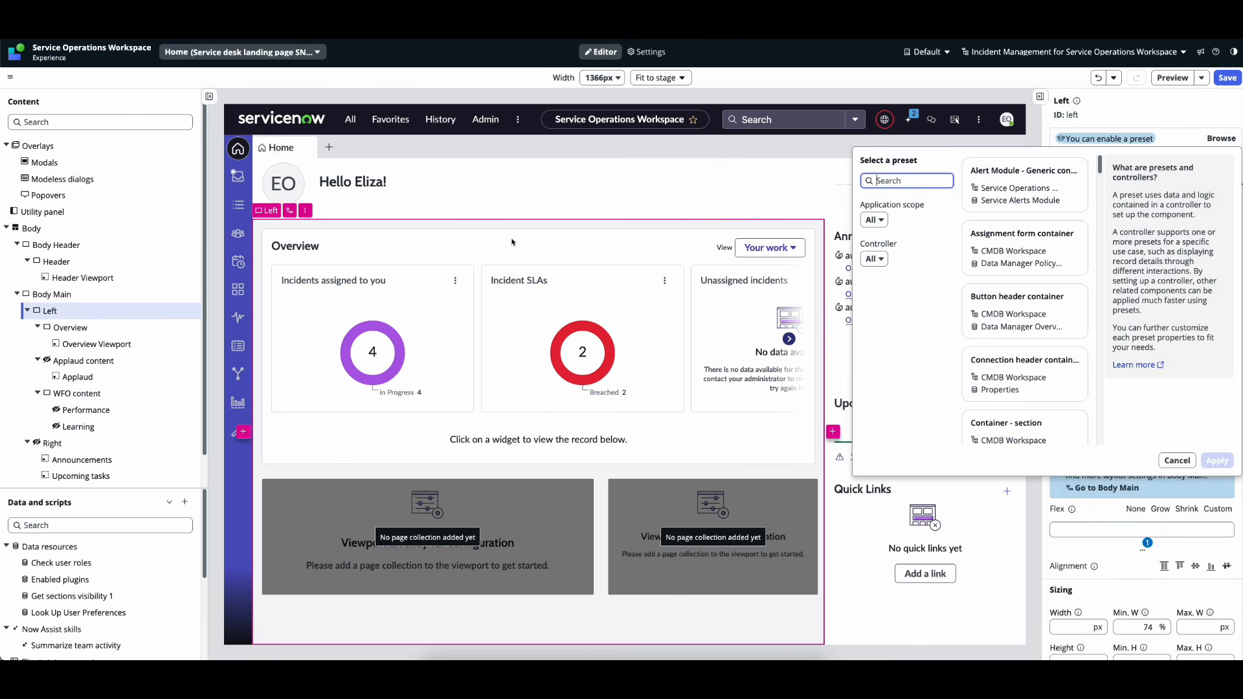
click(98, 335)
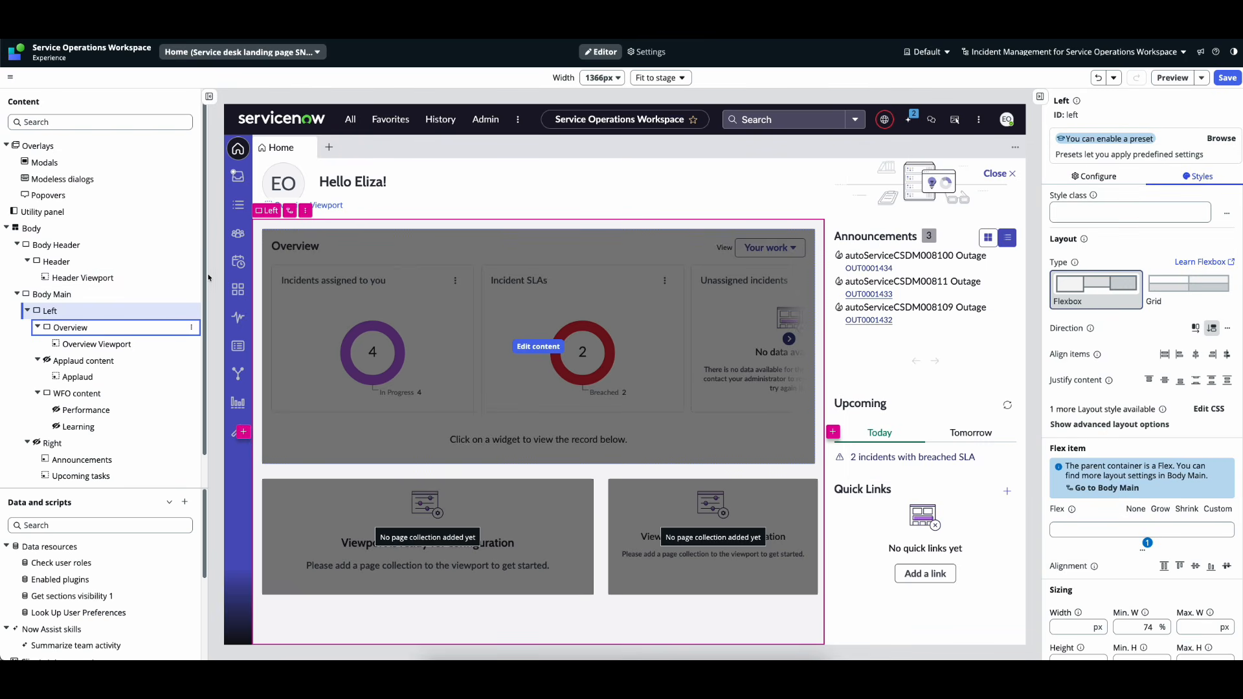
click(161, 345)
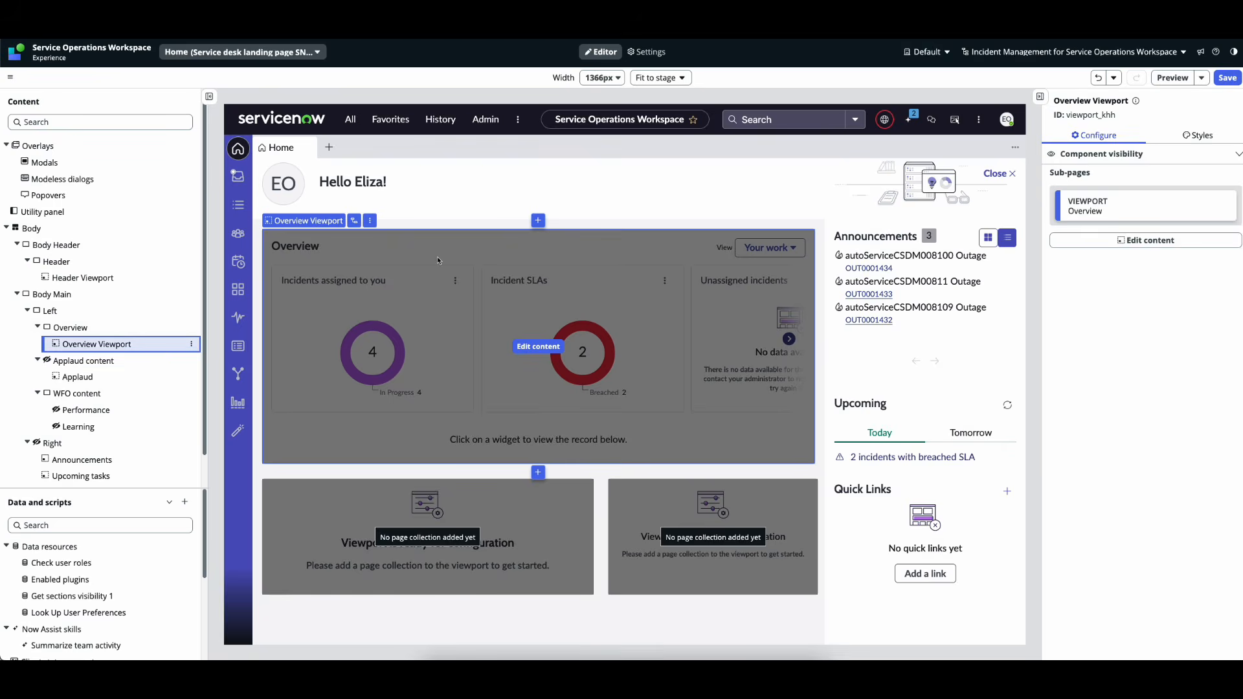
click(538, 221)
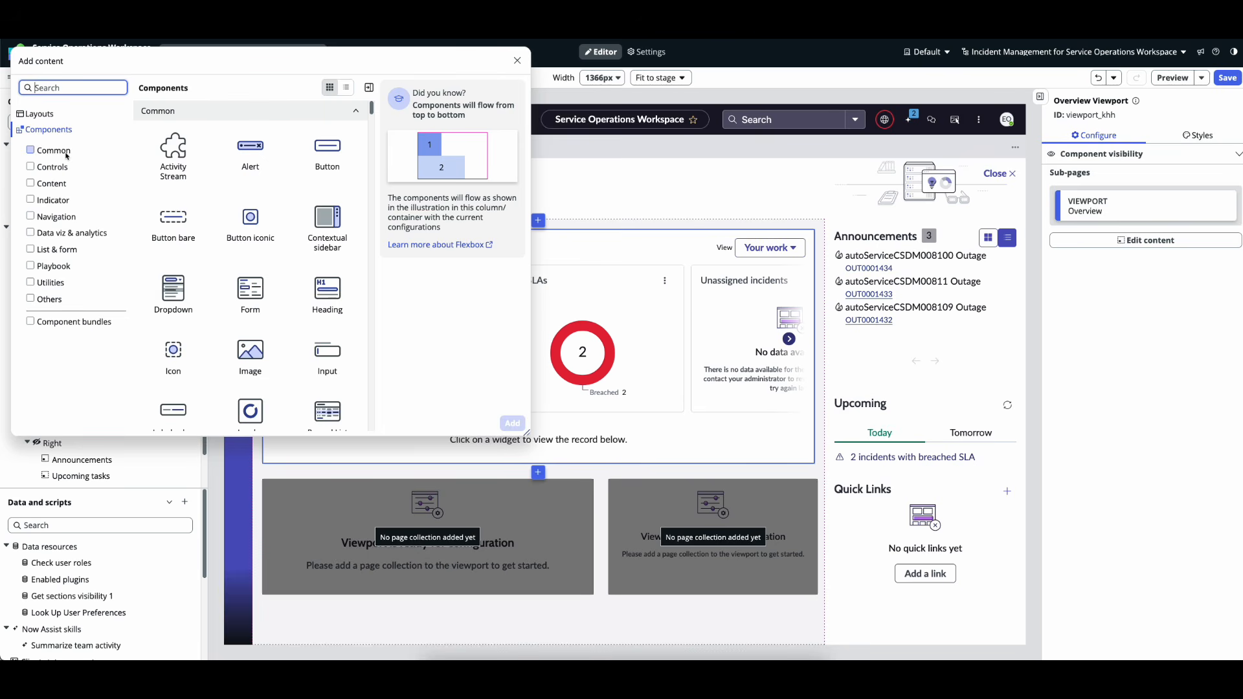
click(53, 117)
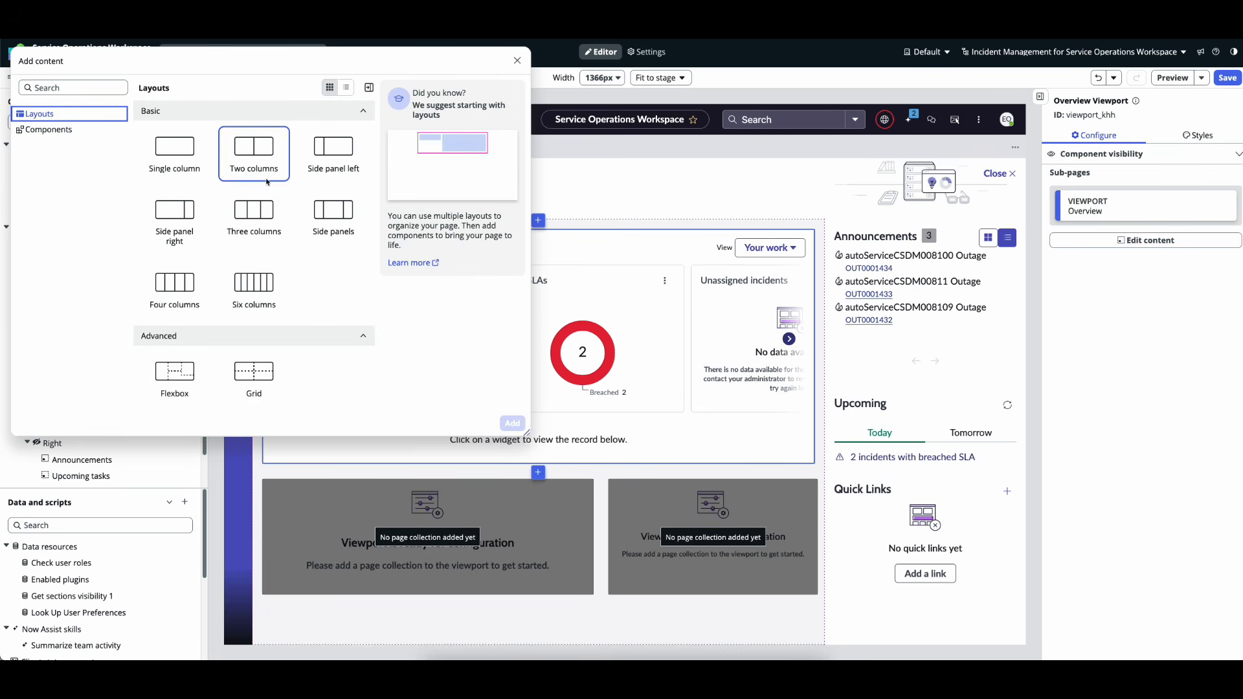
click(190, 212)
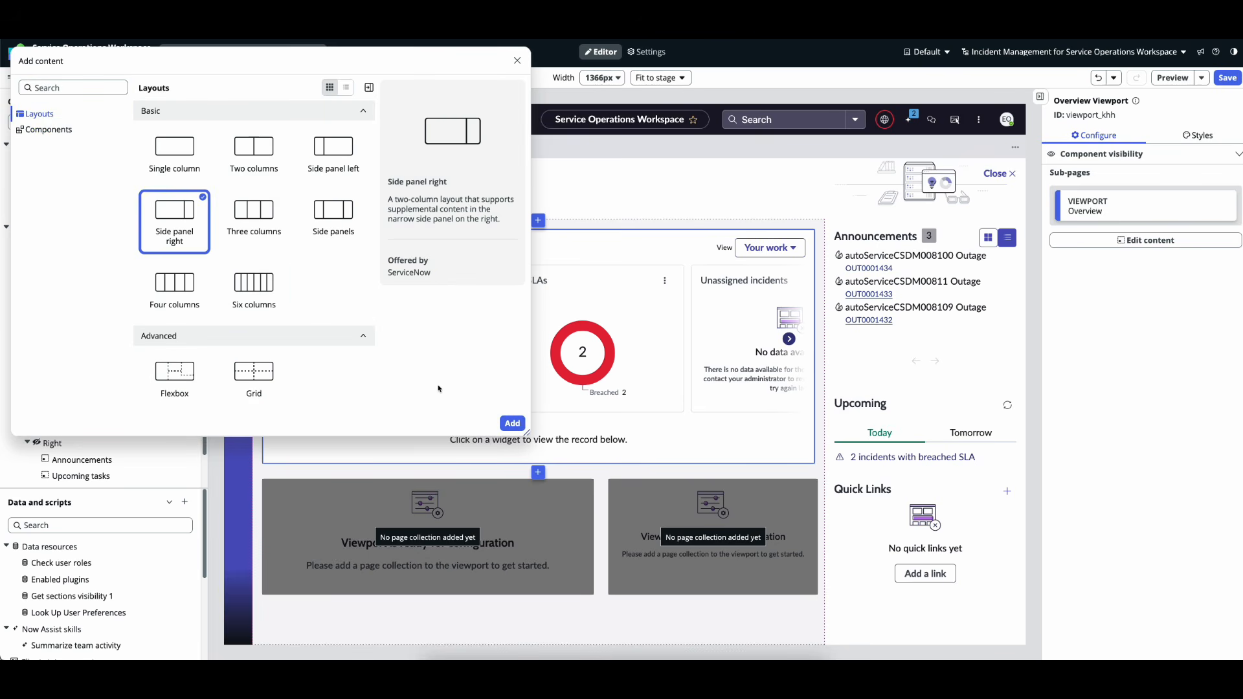
click(512, 424)
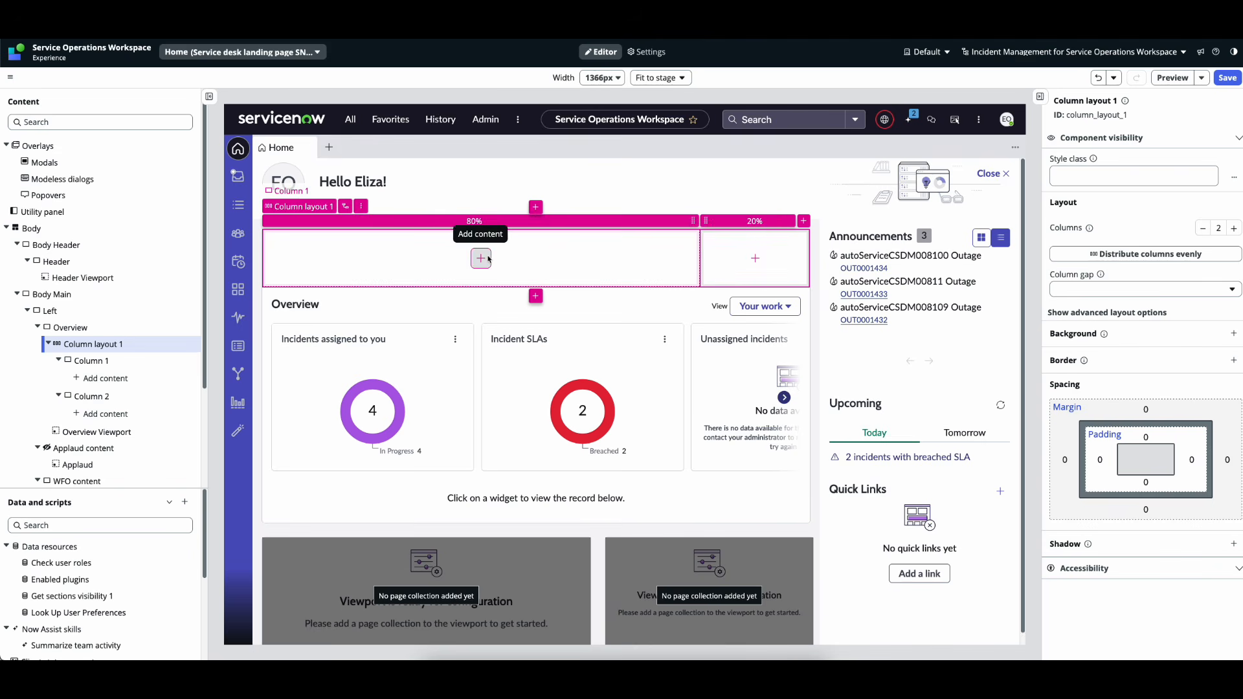
- Add a button to the narrow column of the new layout, label it "Generate Daily Report" and save the page
click(755, 260)
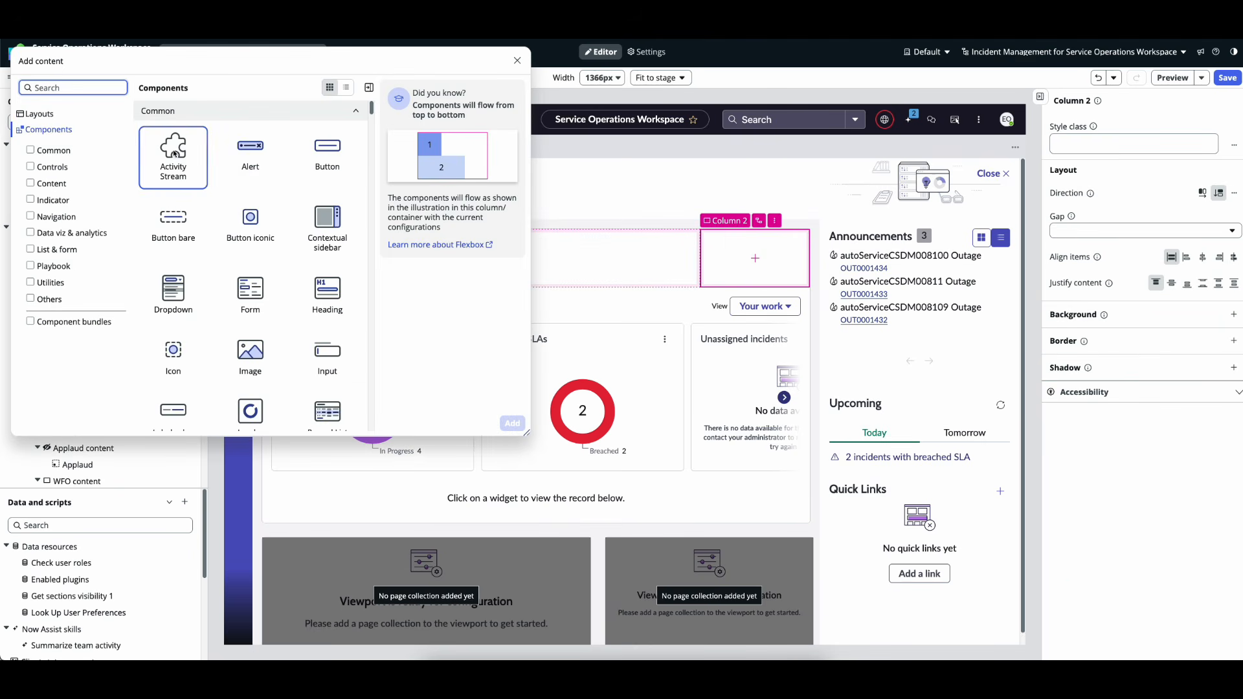
click(319, 160)
click(512, 423)
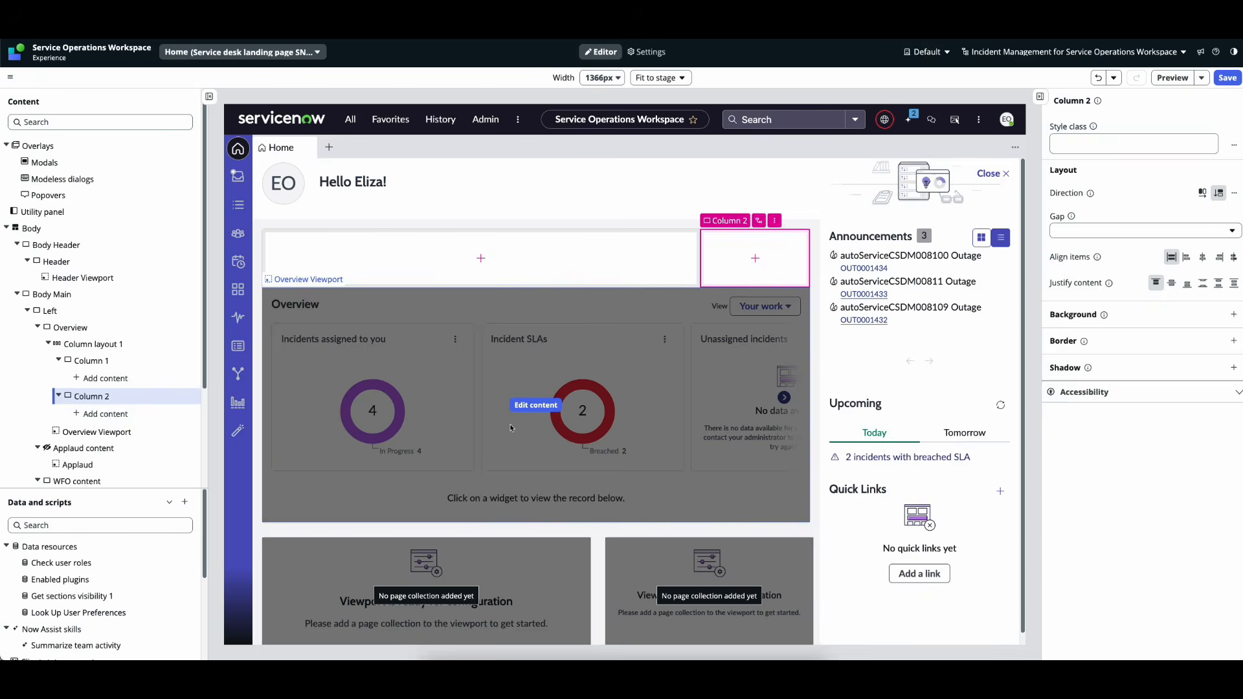
double_click(1080, 232)
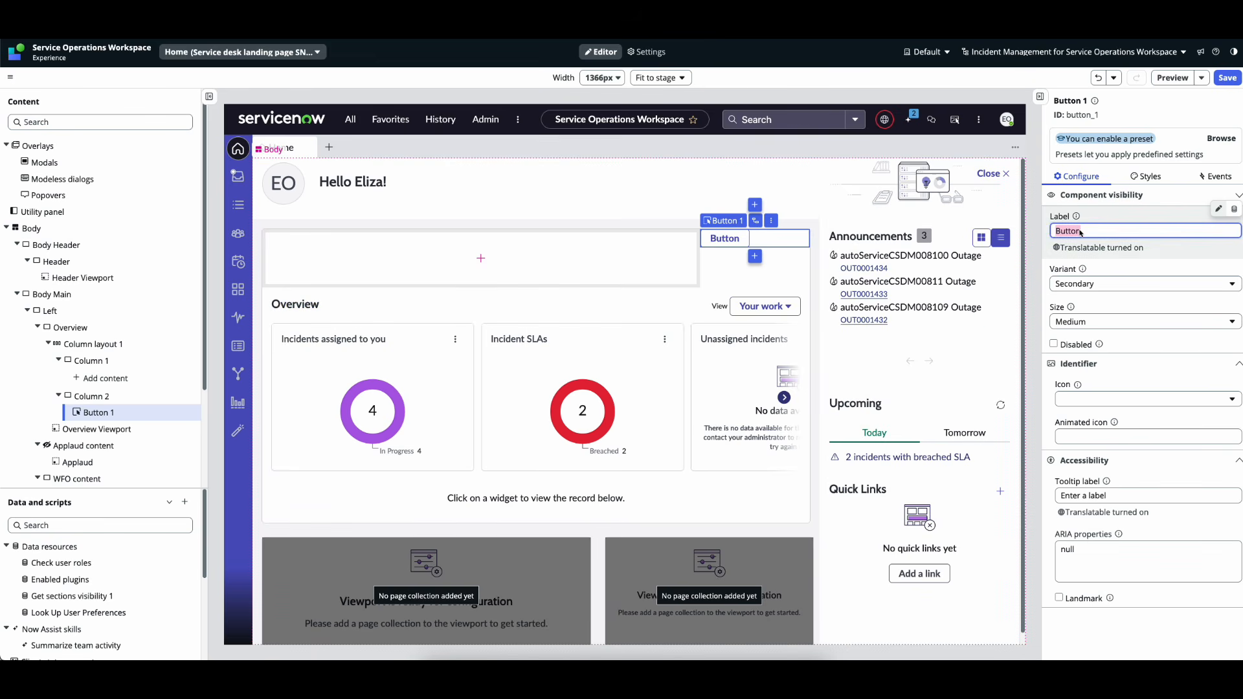
text(Generate Daily Report)
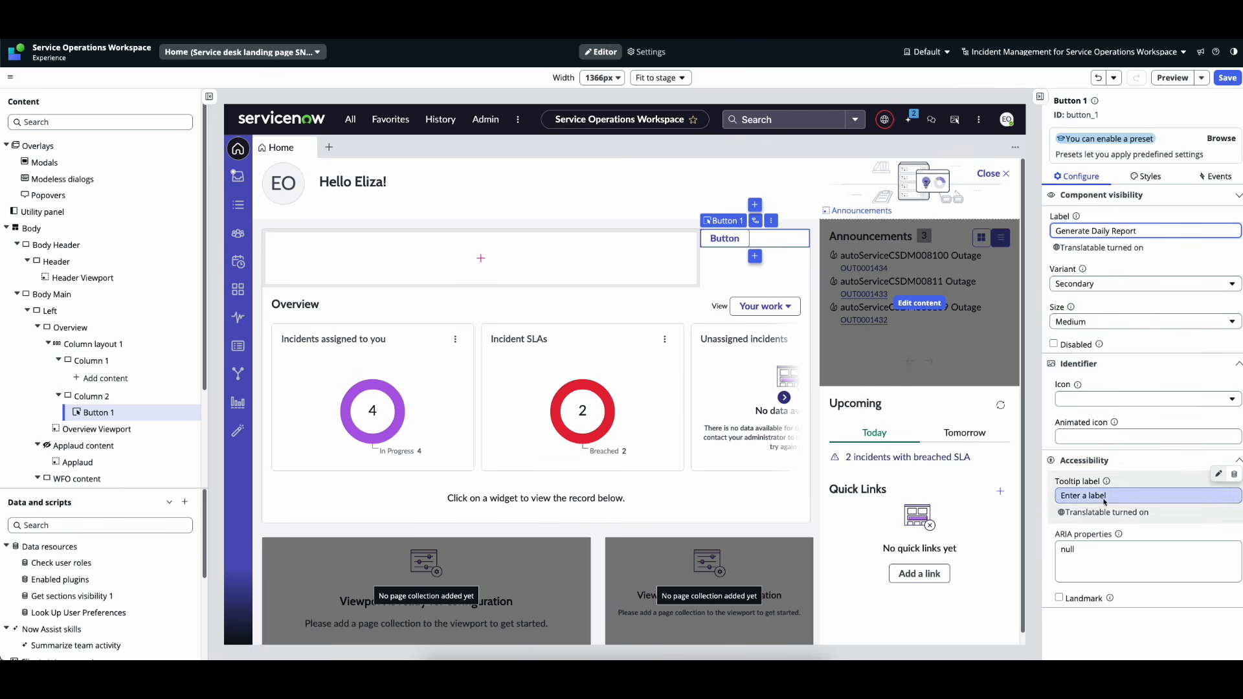
click(1147, 176)
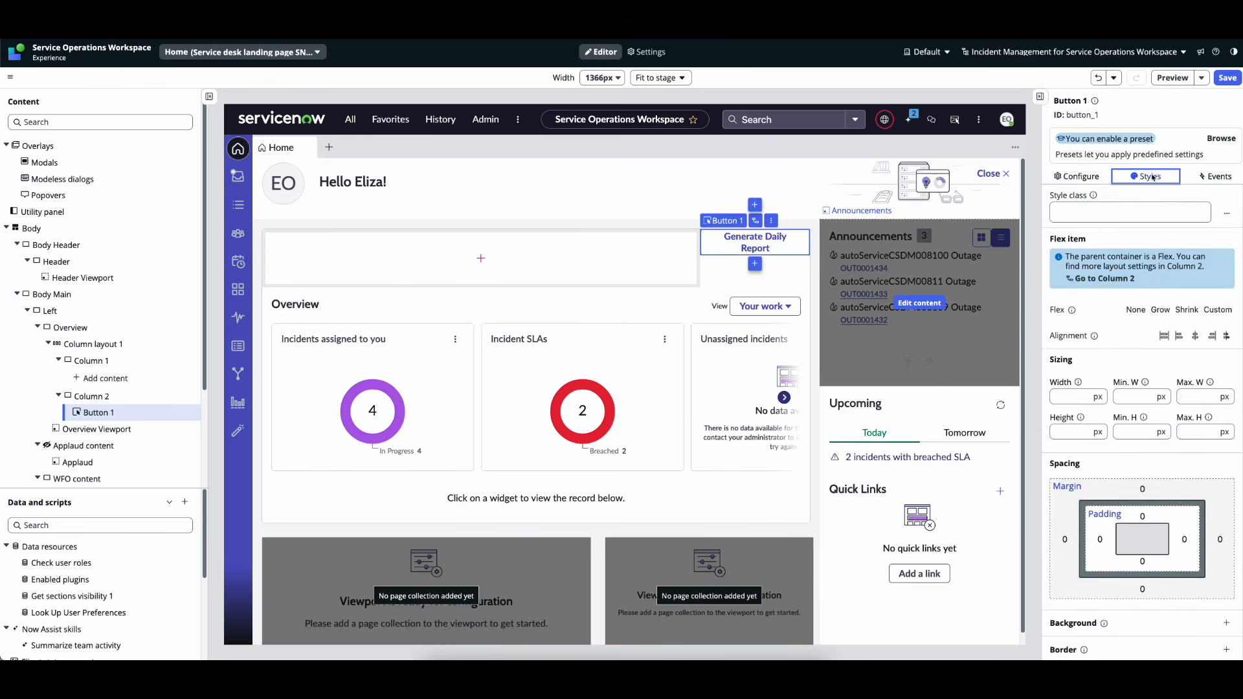
click(1087, 176)
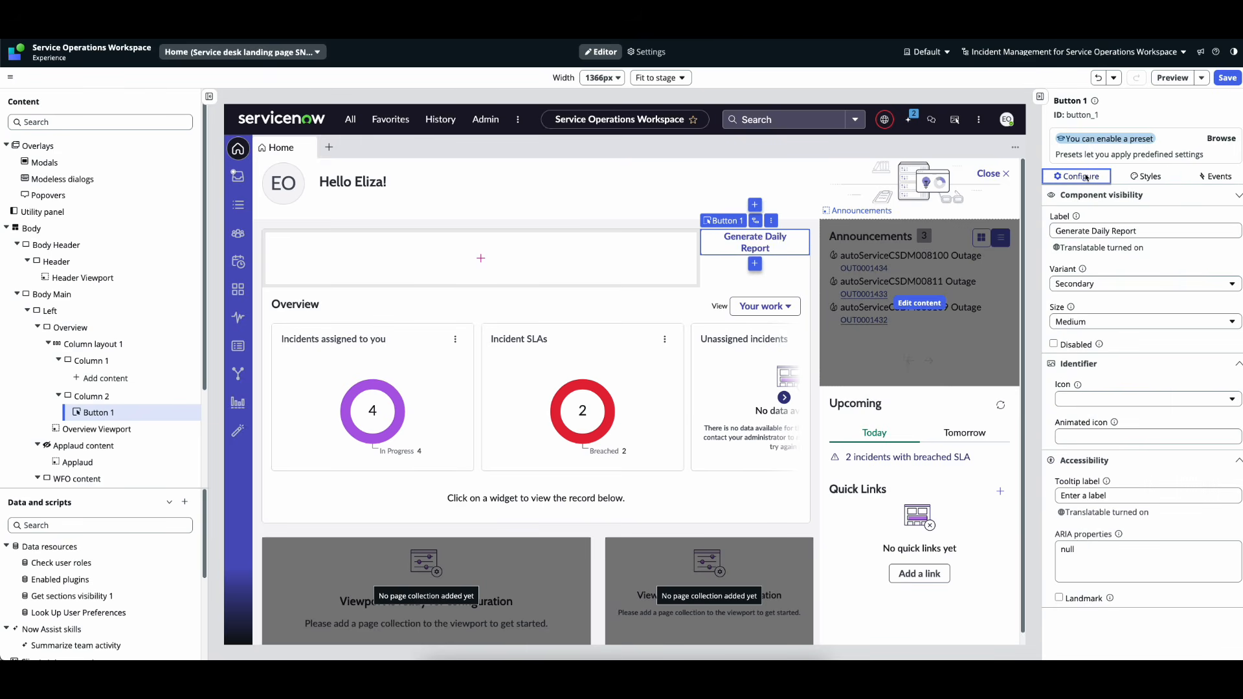
click(1228, 78)
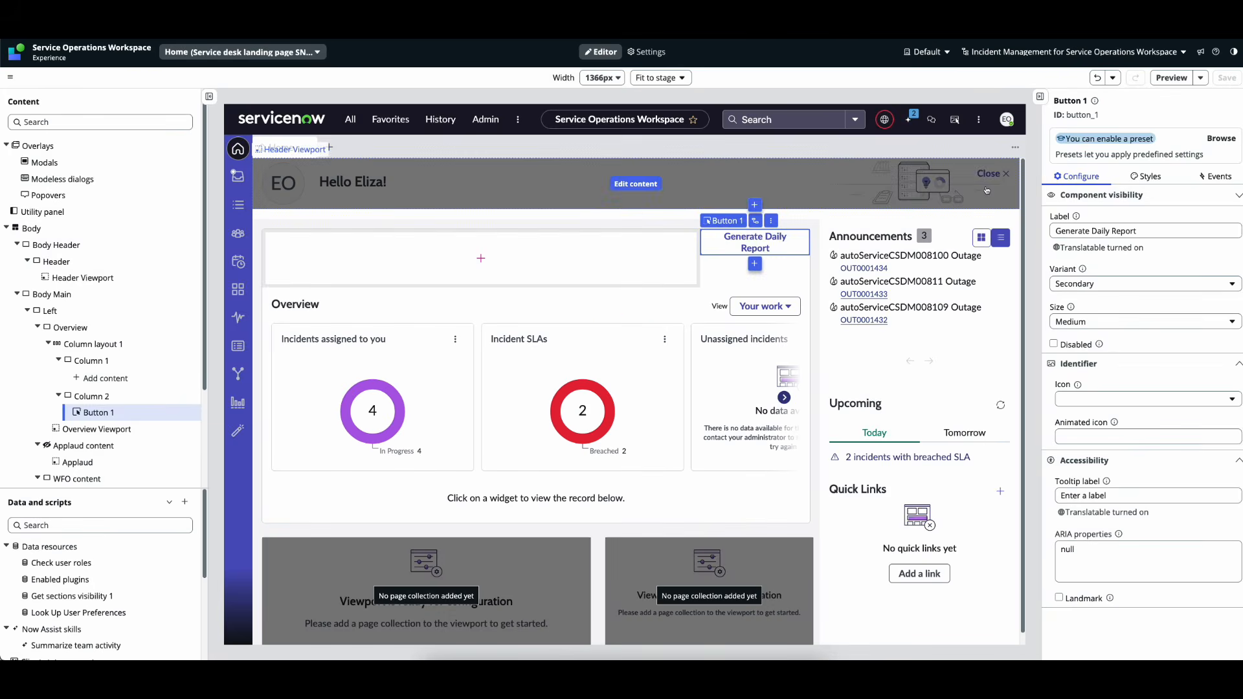
- Add a Stylized text component to the wide column of the new layout without applying a preset
click(480, 259)
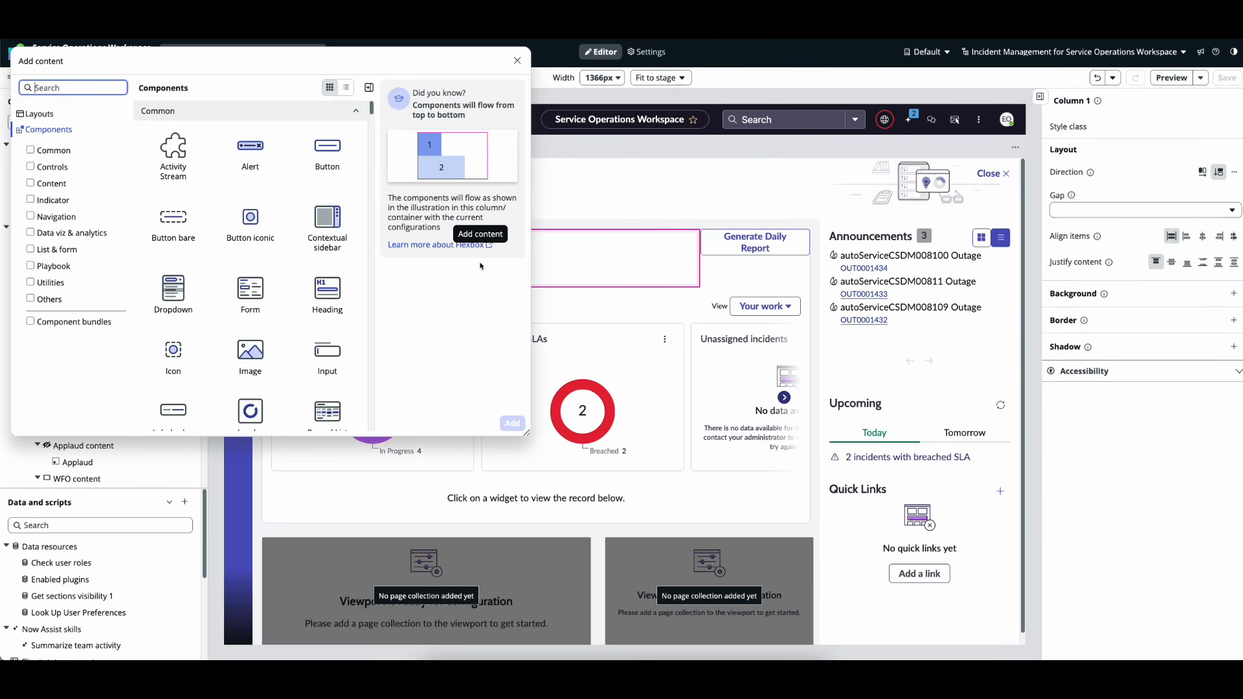
scroll(320, 288, down, 3)
click(319, 265)
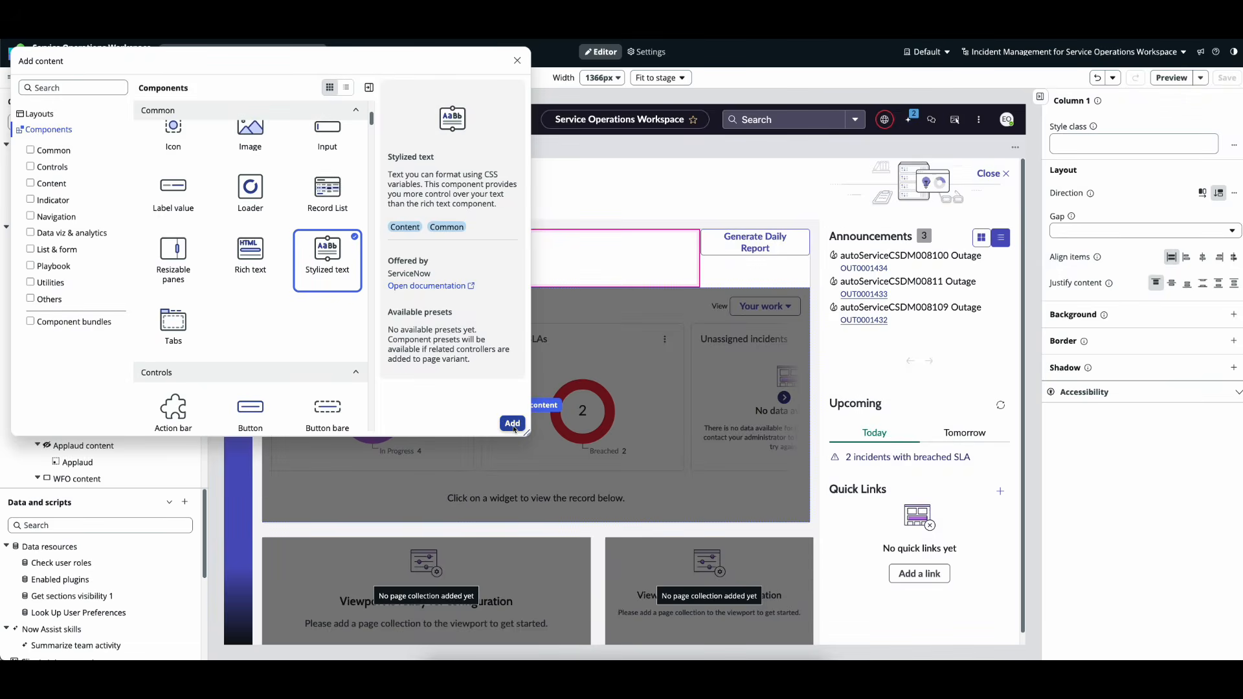
click(512, 423)
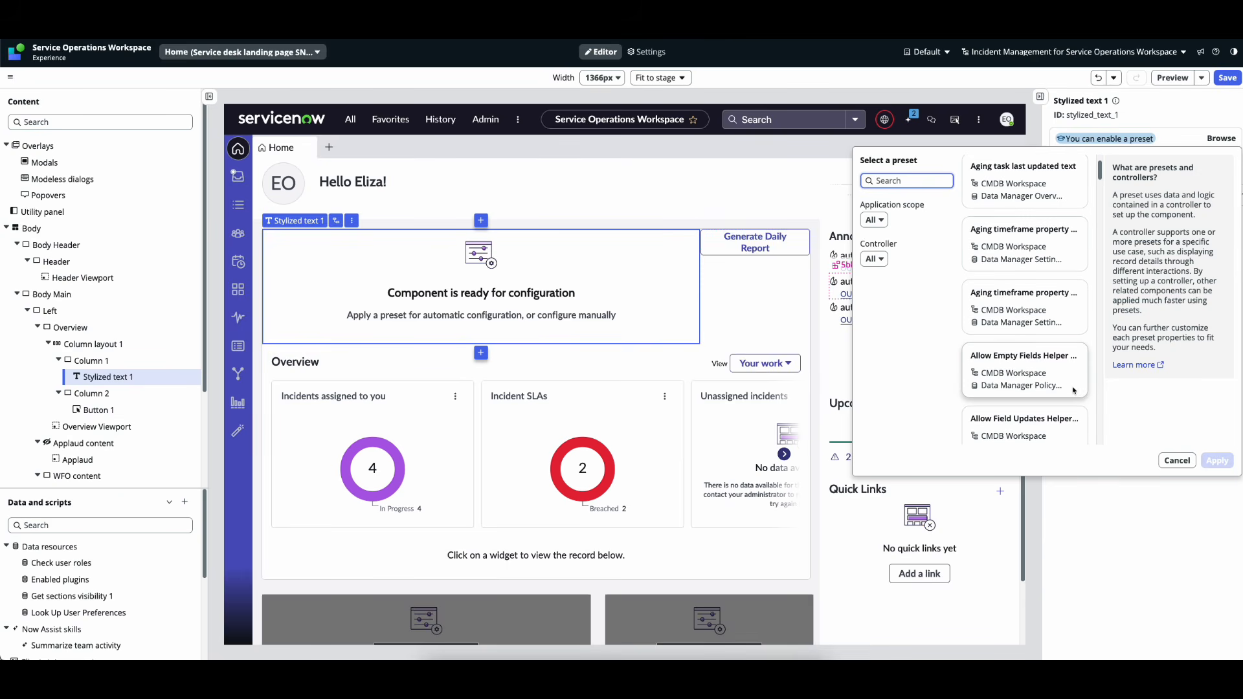
click(1185, 459)
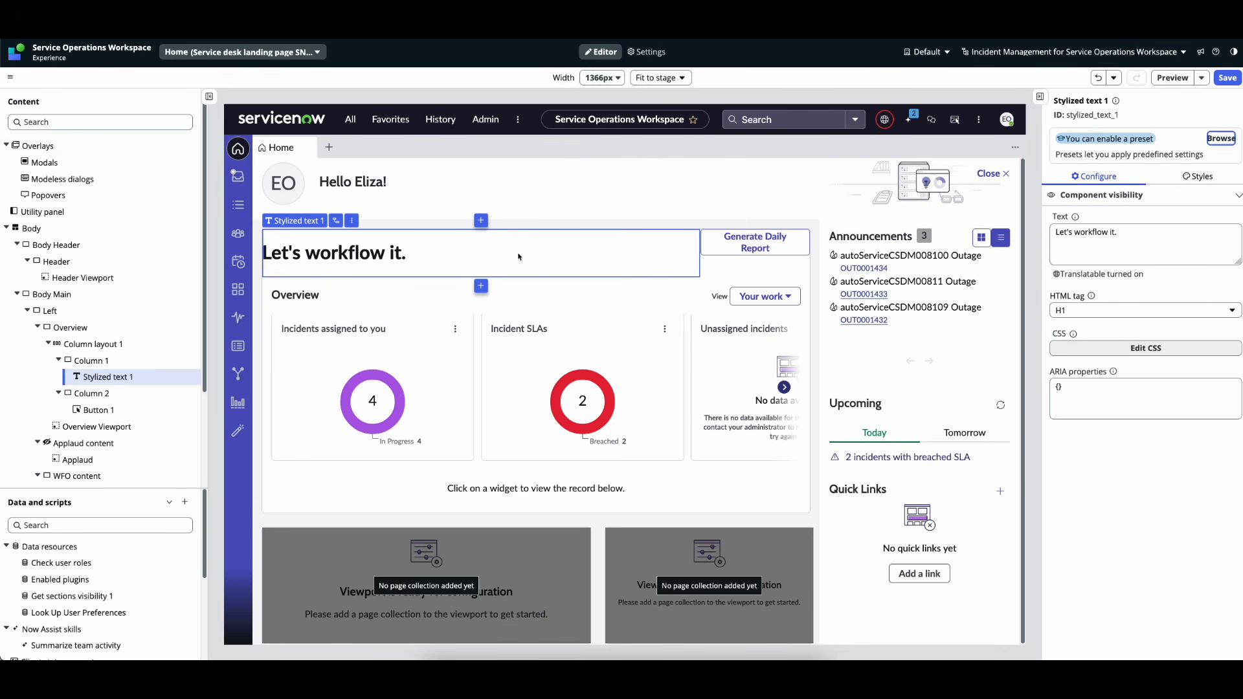
- Map the Generate Daily Report button's "Button clicked" event to the Execute handler of the Summarize team activity skill
click(733, 253)
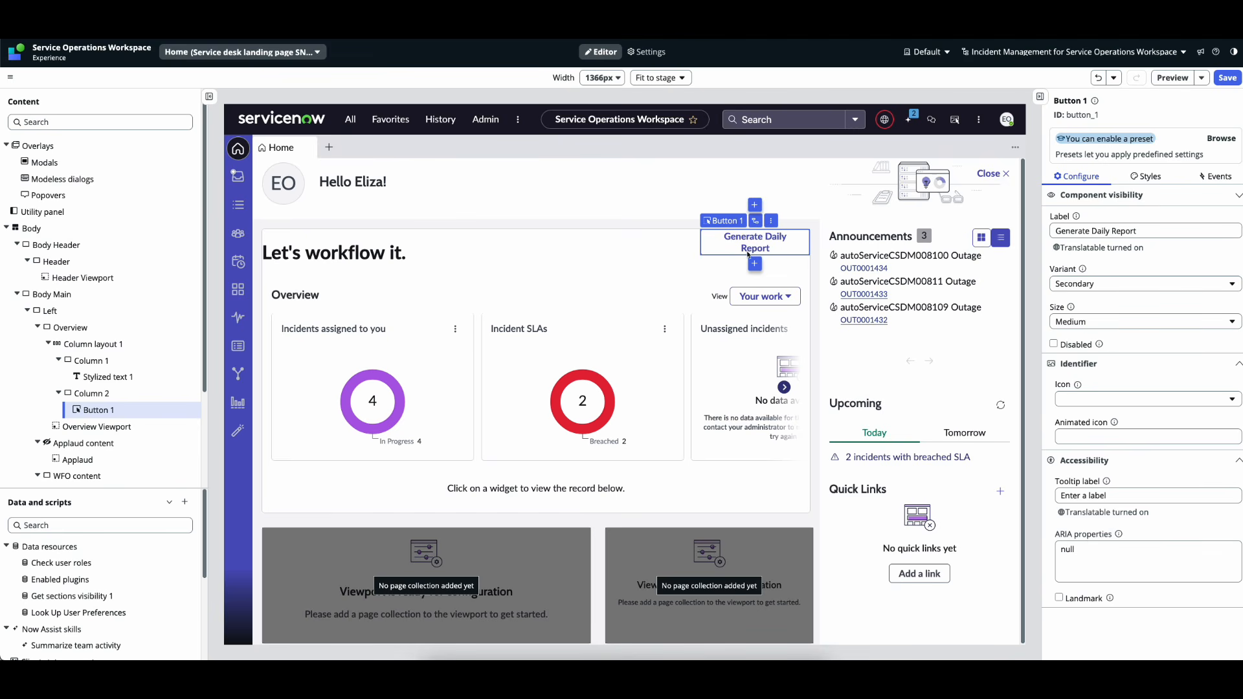
click(1203, 177)
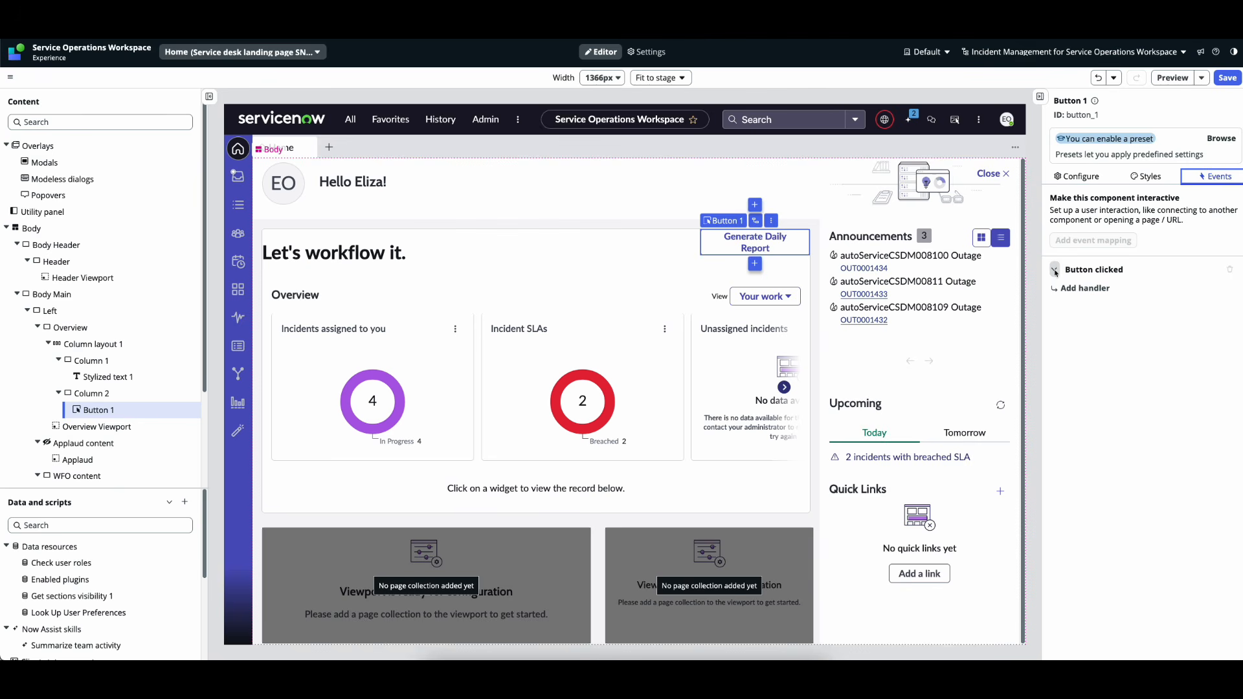
click(1088, 290)
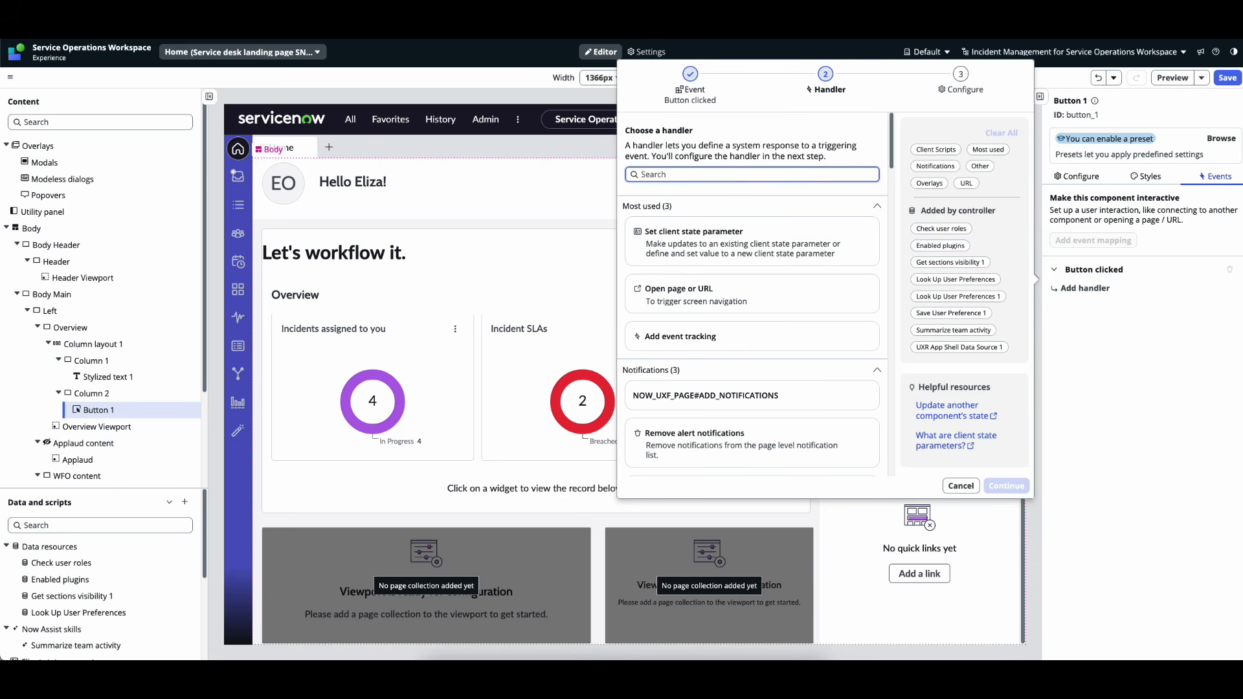
text(exe)
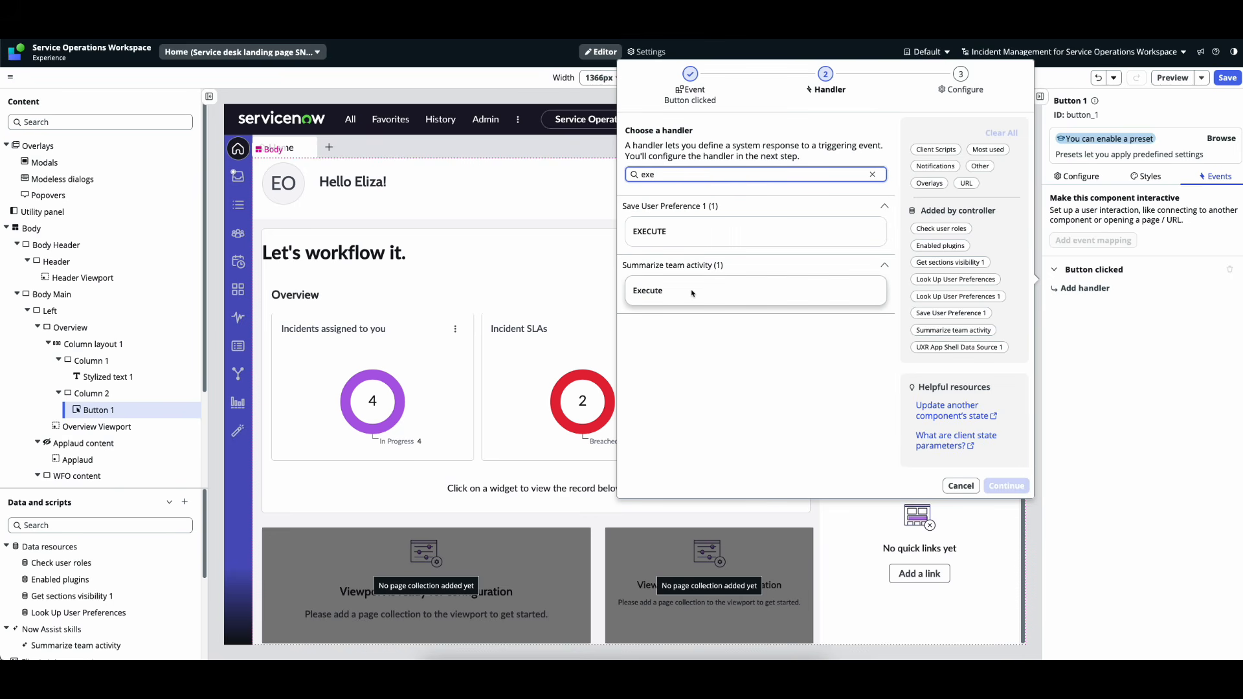
text(cute)
click(683, 298)
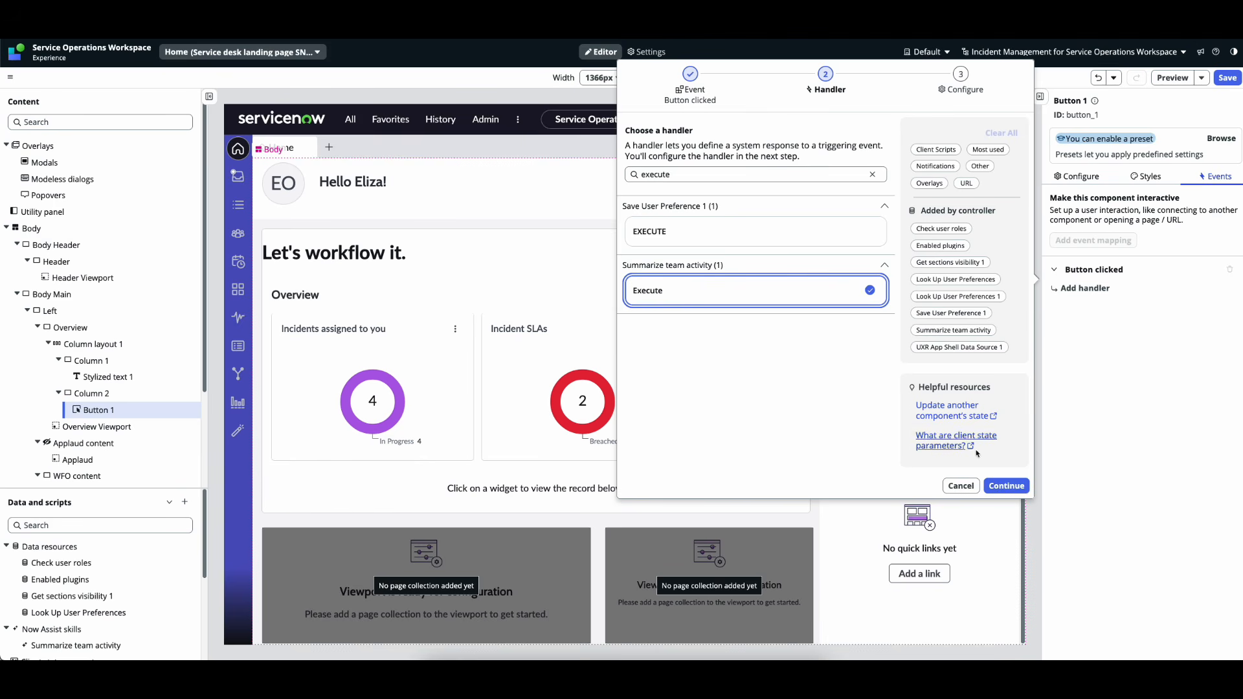
click(1006, 491)
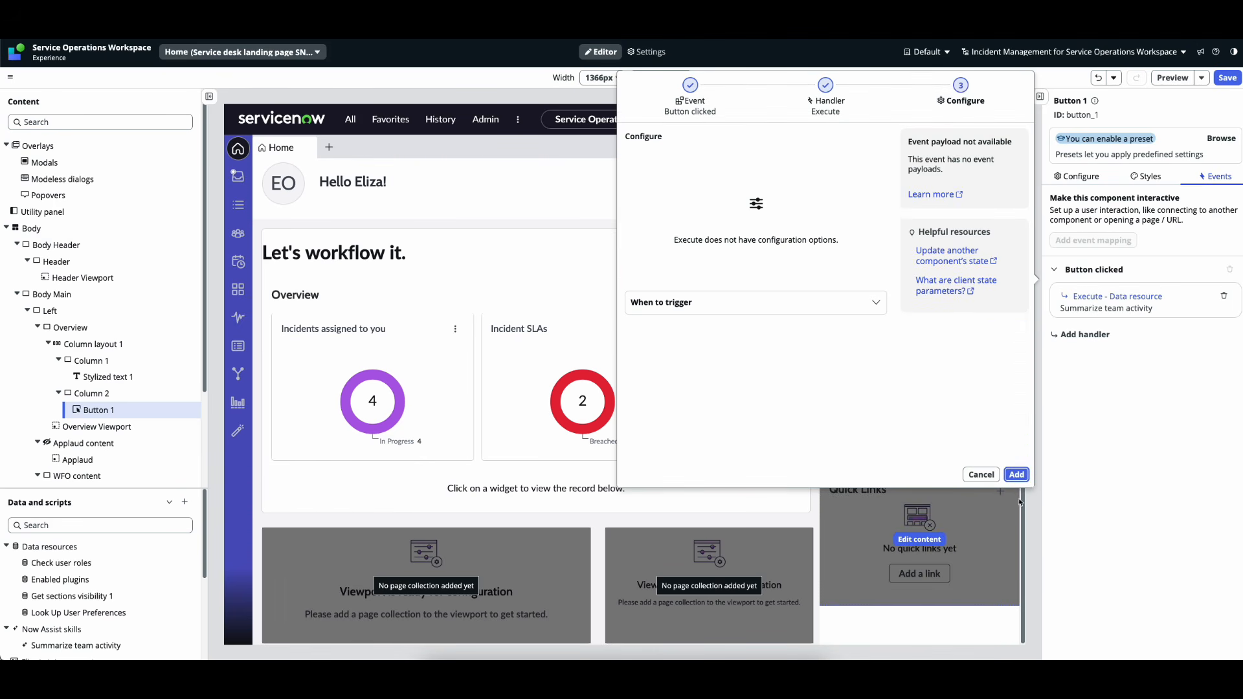
- Finish adding the button's Execute handler, and choose "Set client state parameter" as the handler for the Summarize team activity skill's "Execution completed" event
click(1017, 475)
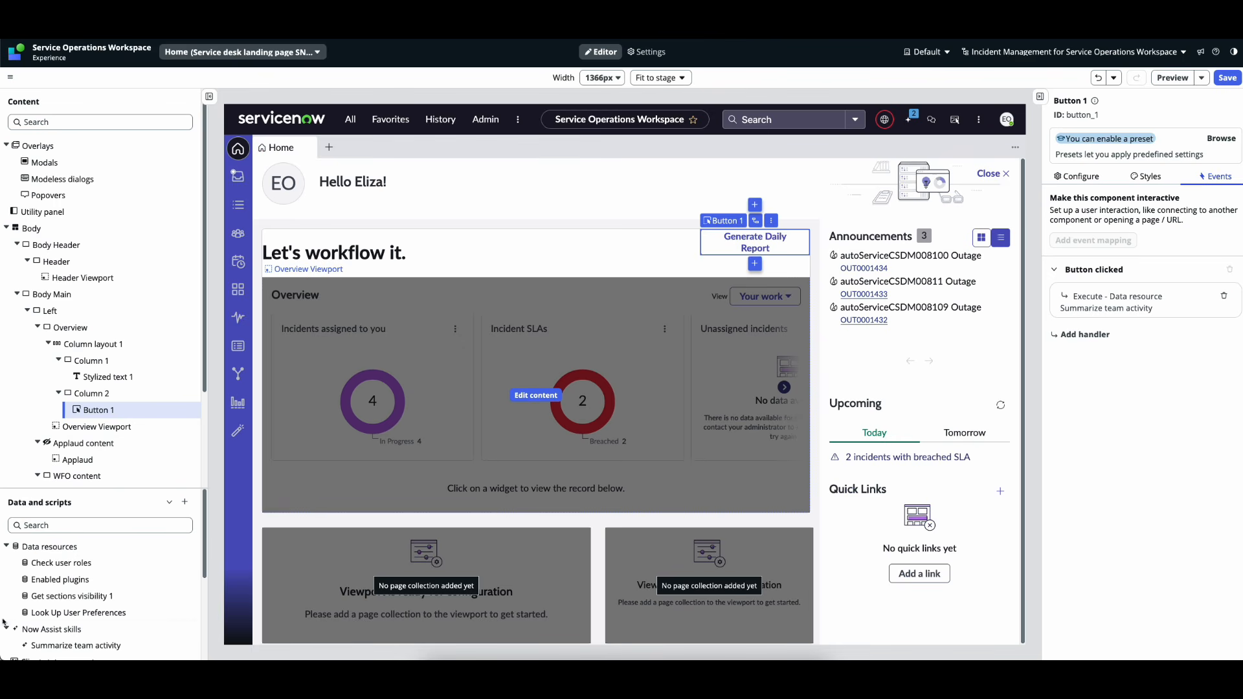
click(68, 646)
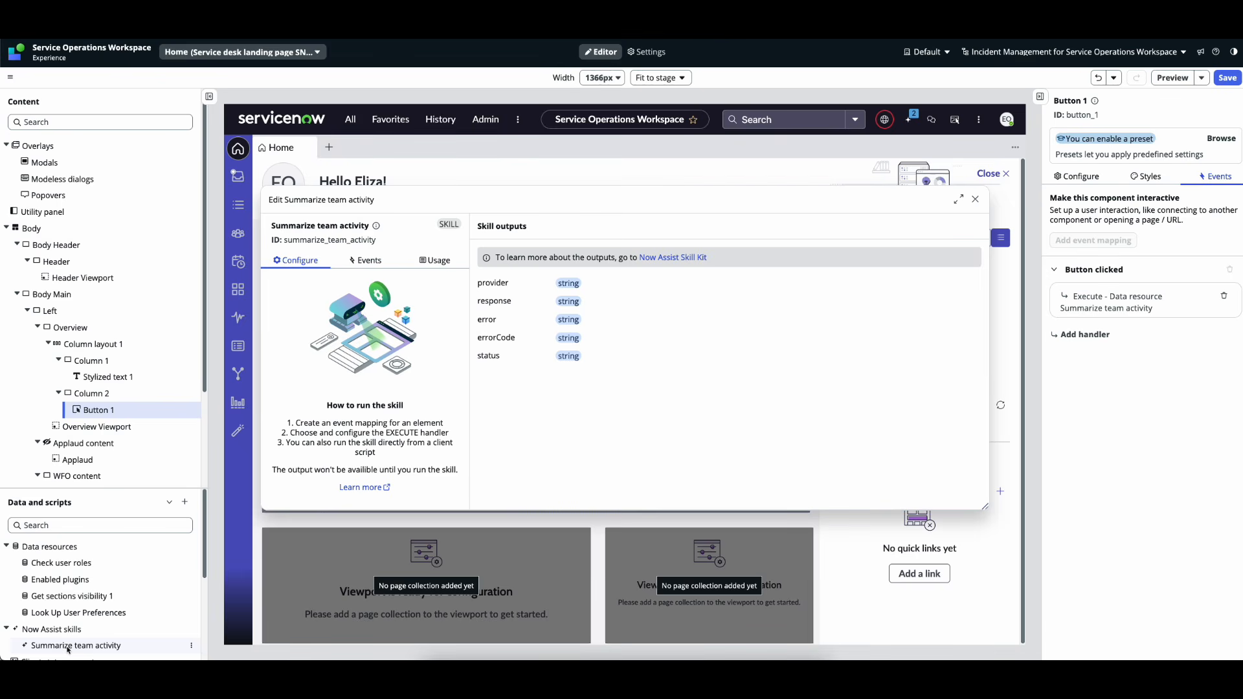
click(365, 261)
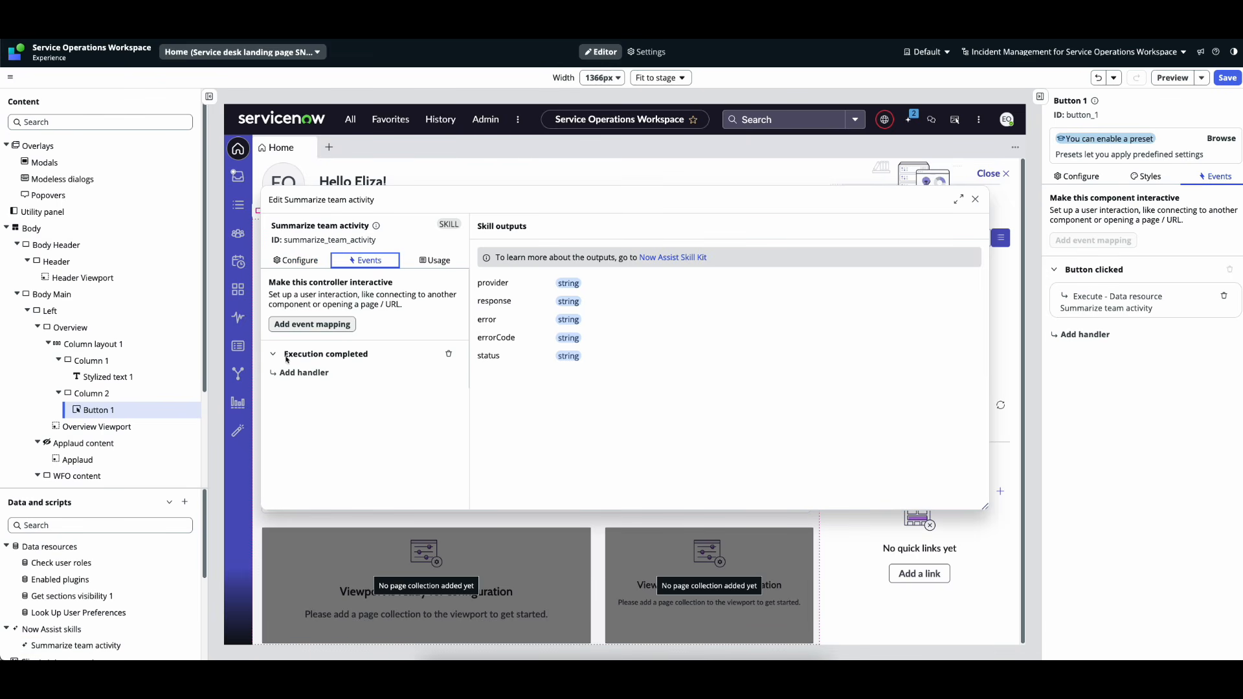
drag(283, 355, 372, 358)
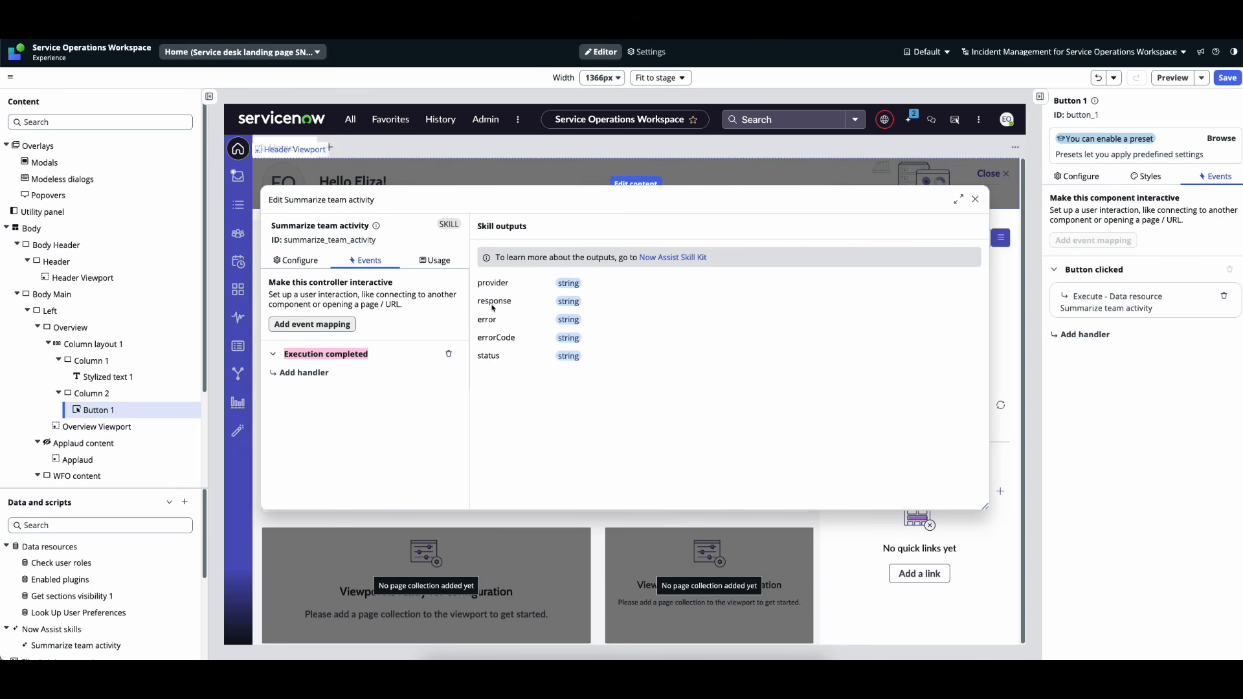
drag(480, 302, 599, 303)
click(598, 302)
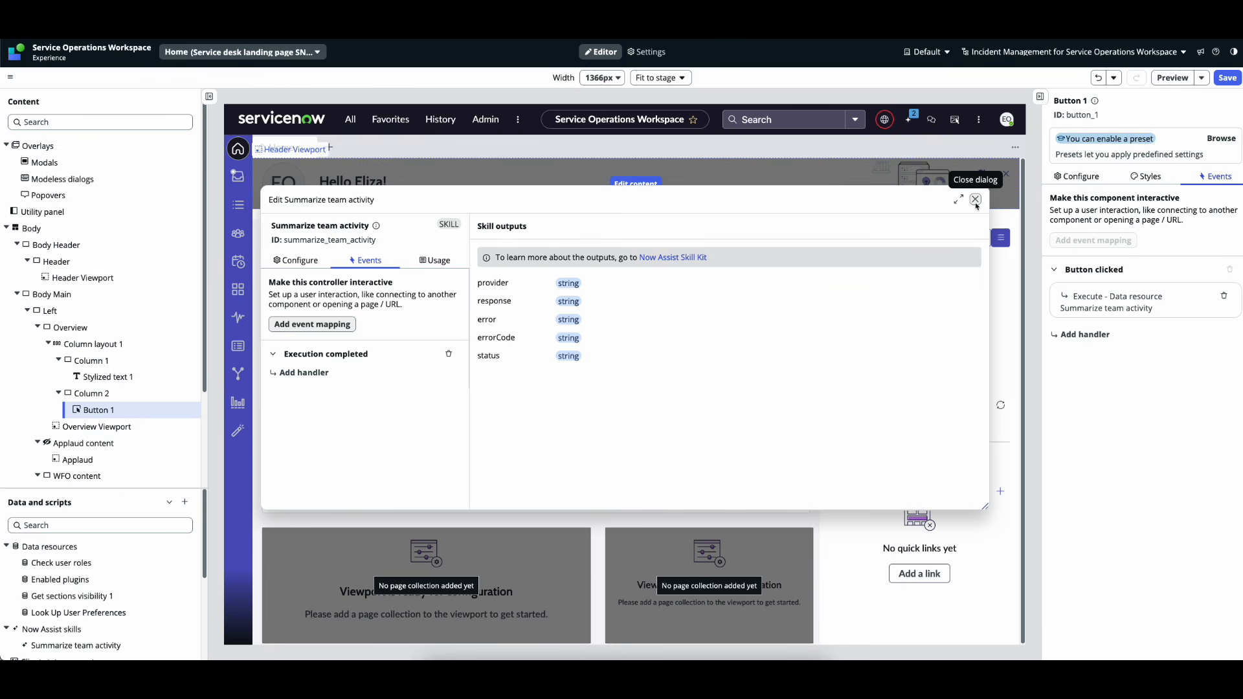
click(296, 374)
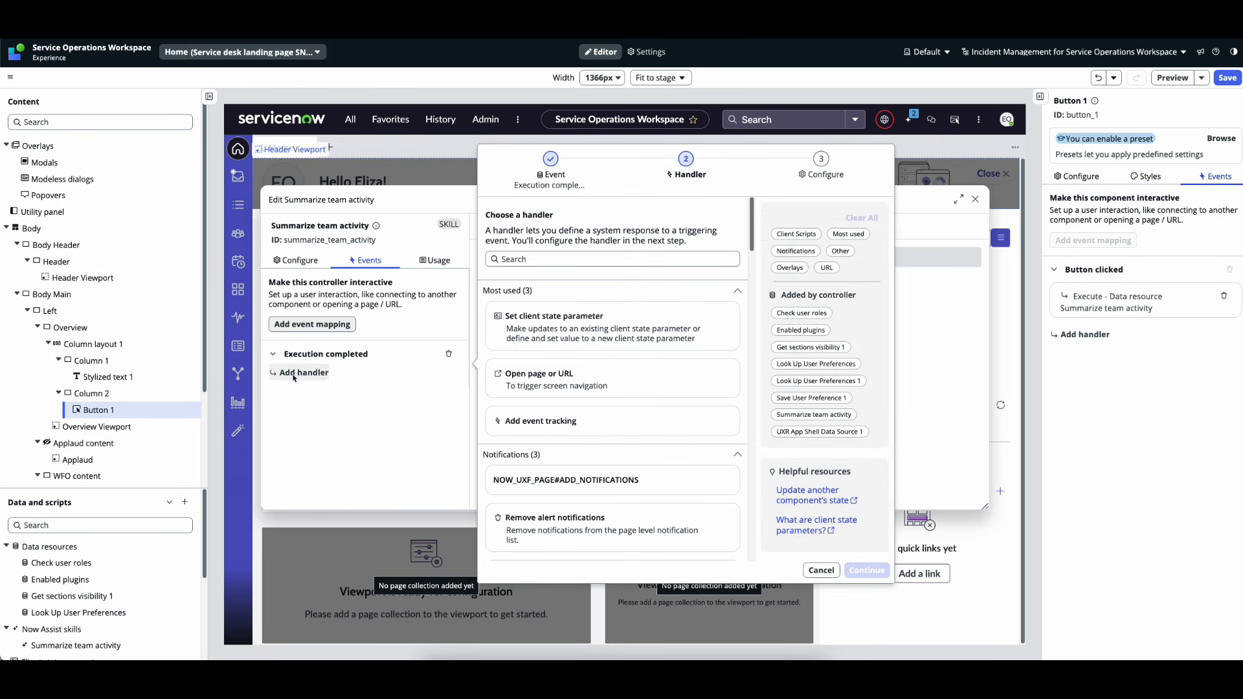
click(565, 331)
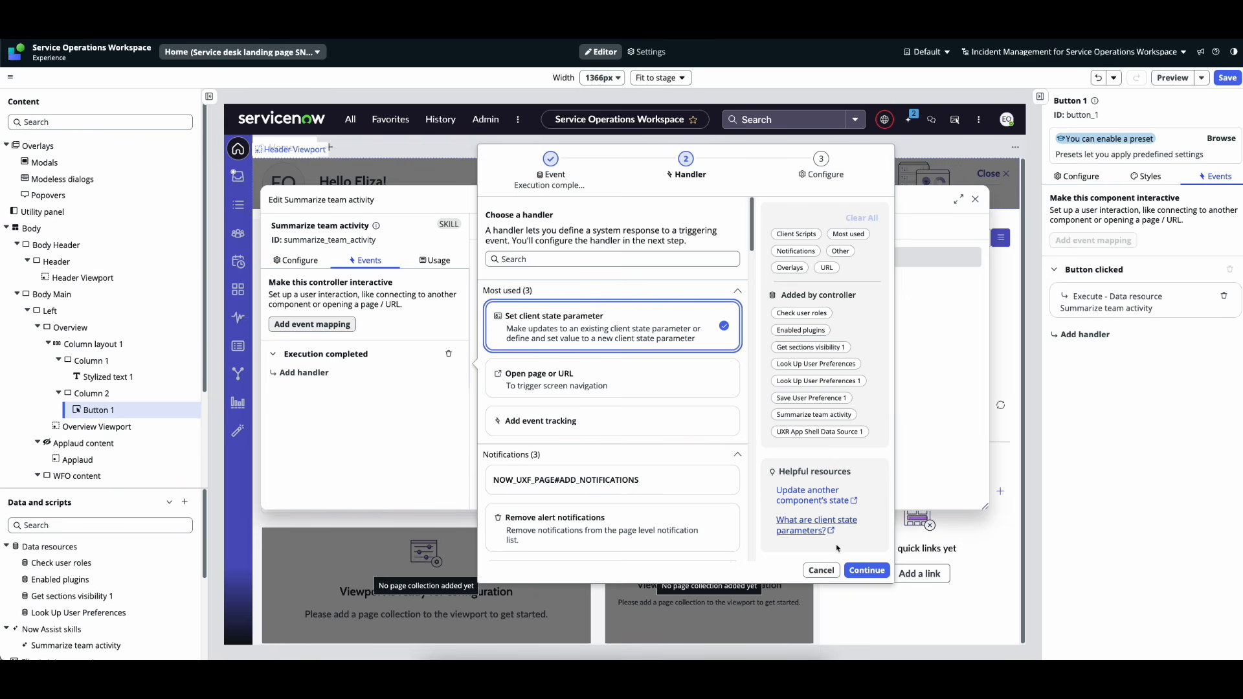
click(857, 571)
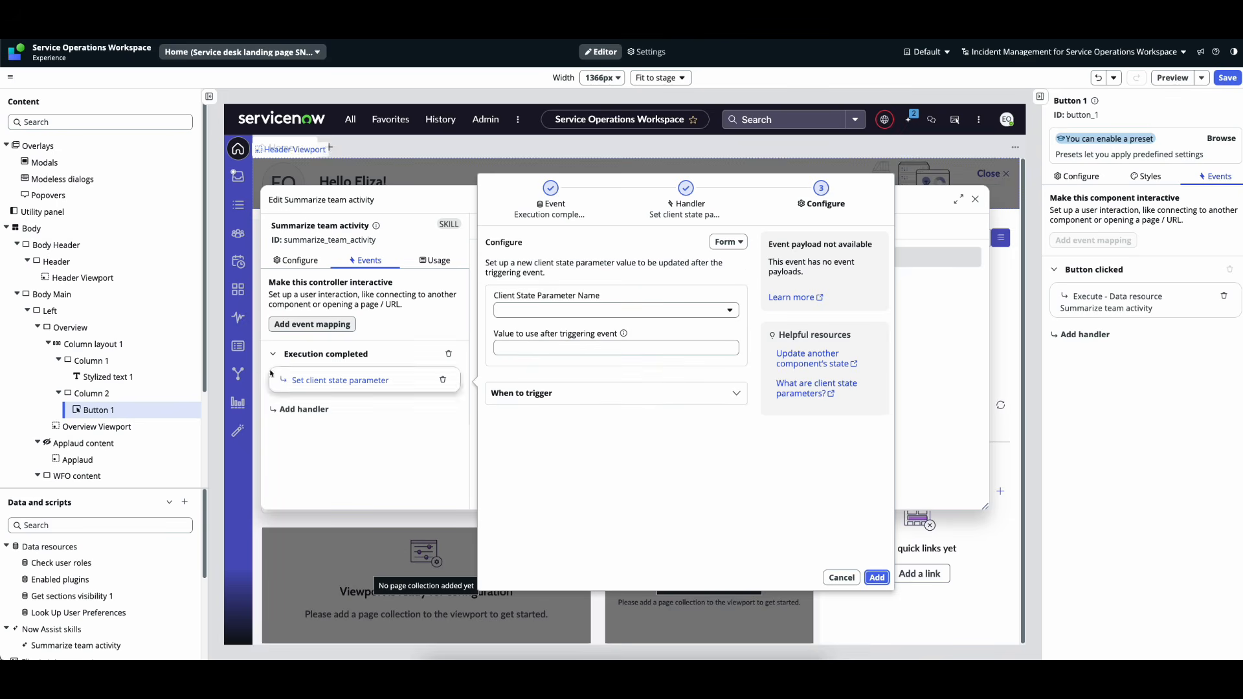
- Create a new client state parameter named "DailyReport" with the initial value "Click Generate Daily Report to view"
click(599, 311)
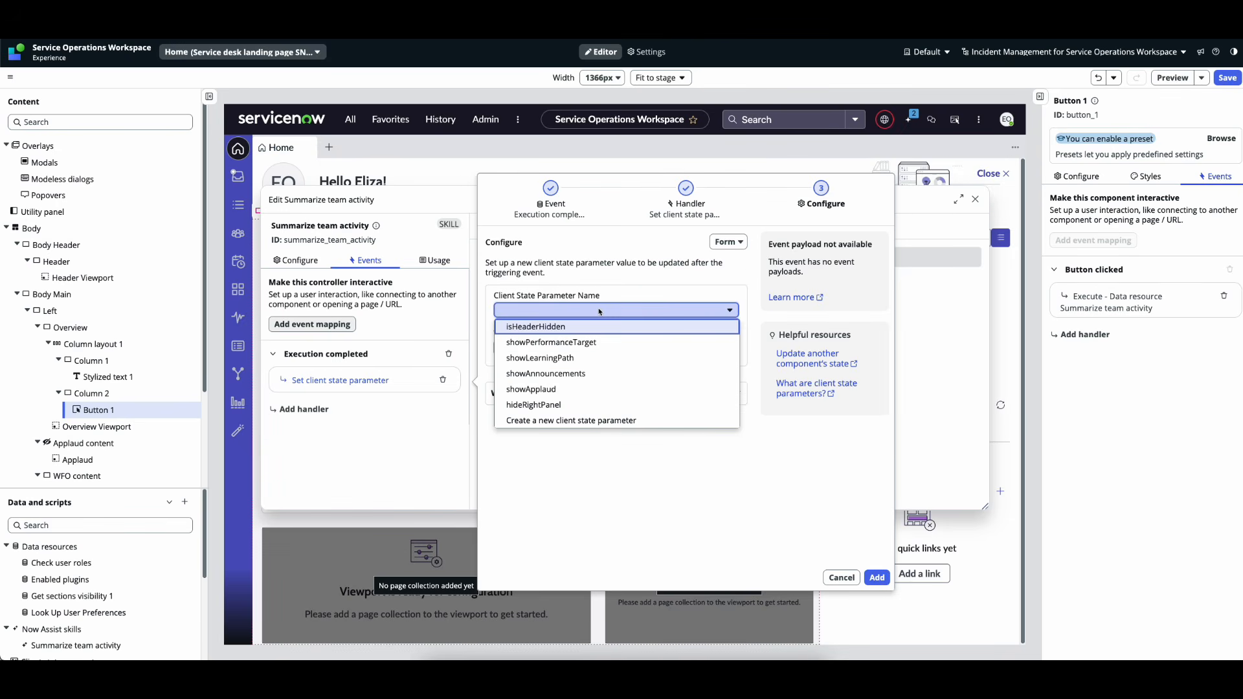
click(575, 421)
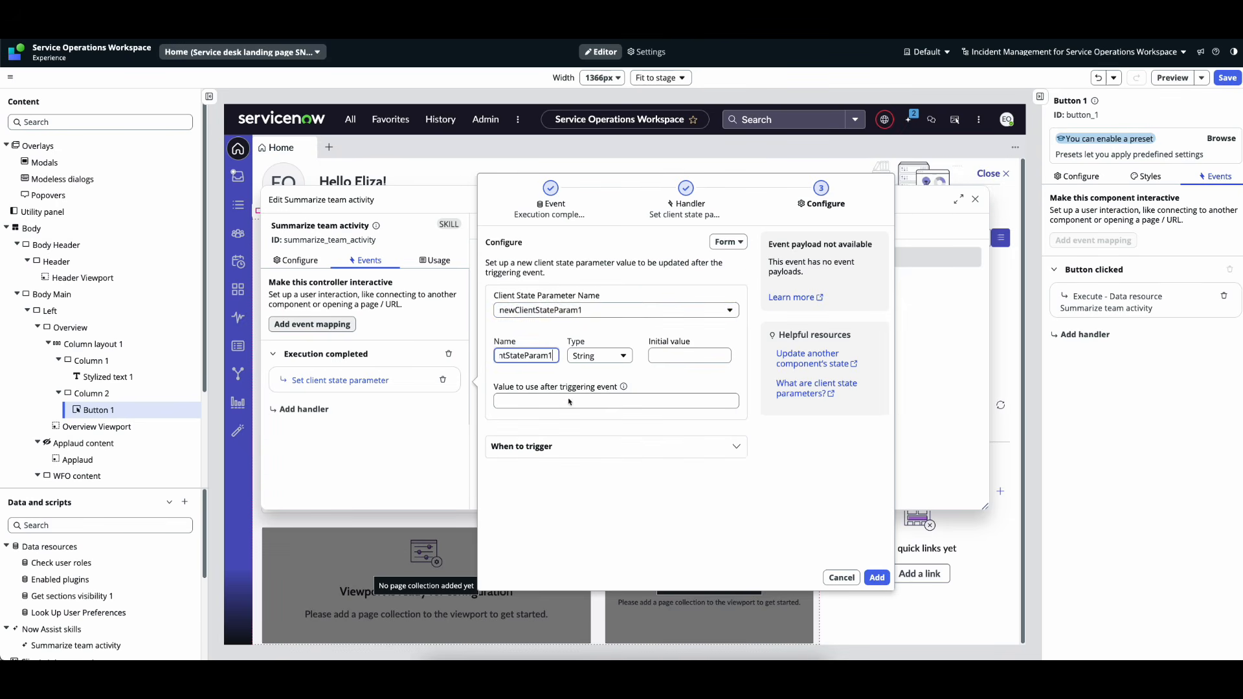
click(575, 315)
click(575, 316)
double_click(516, 360)
text(DailyReport)
click(662, 358)
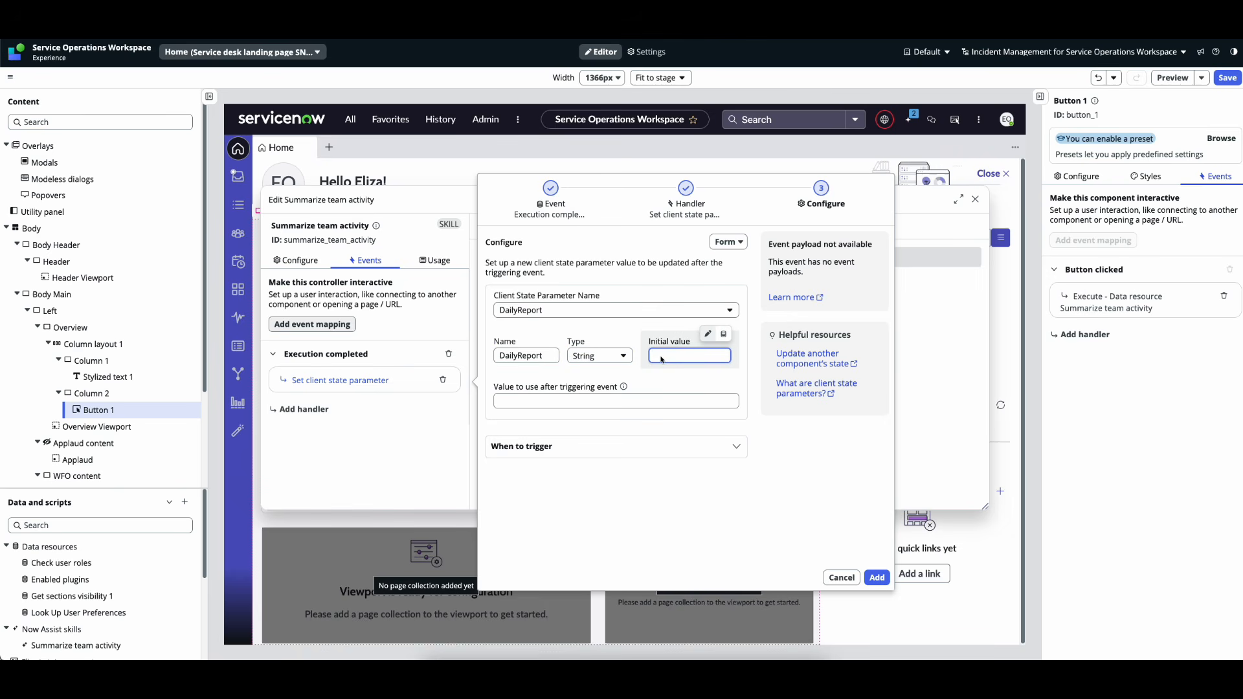
text(Click Generate )
text(Daily Report)
text( to view)
triple_click(679, 358)
- Bind DailyReport's value after the triggering event to the Summarize team activity skill's result response, then add the handler and close the skill editor
click(647, 399)
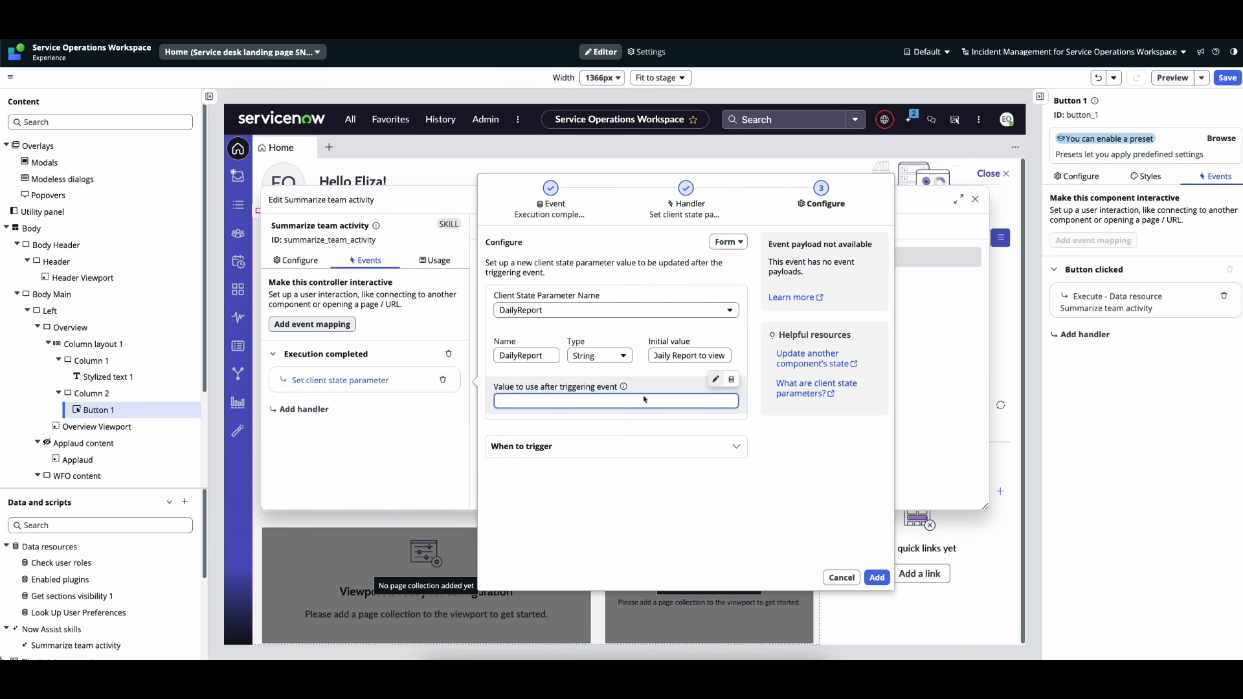
click(734, 380)
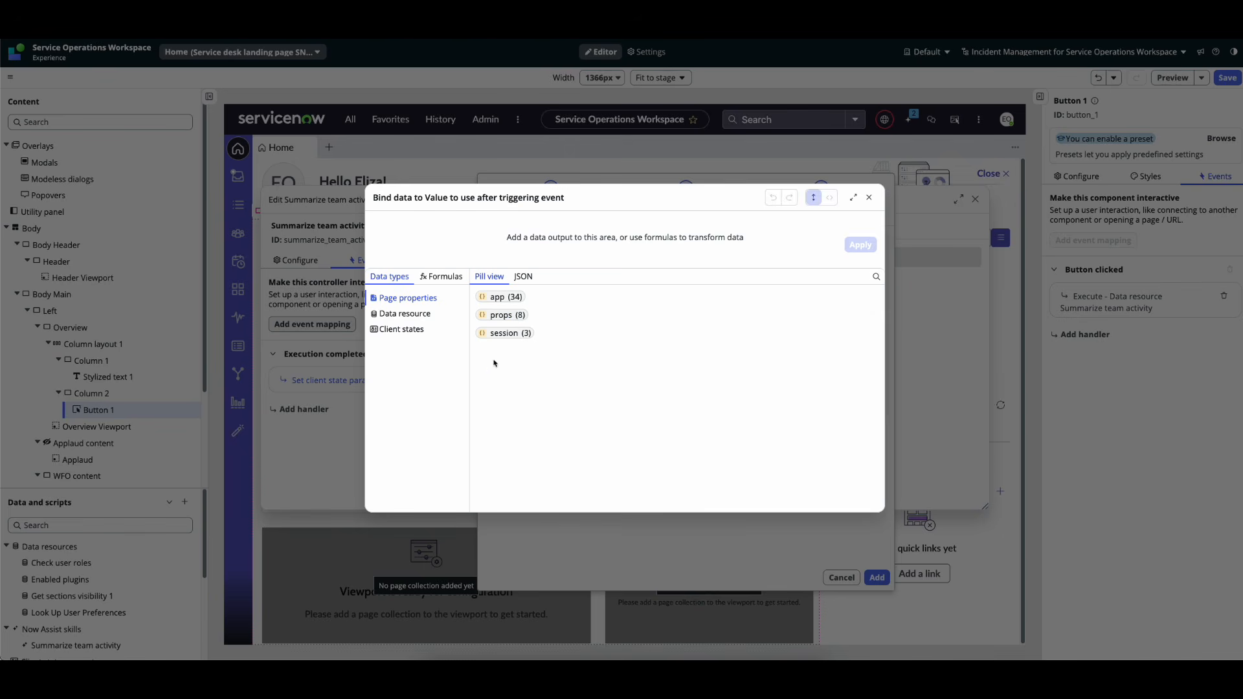
click(425, 316)
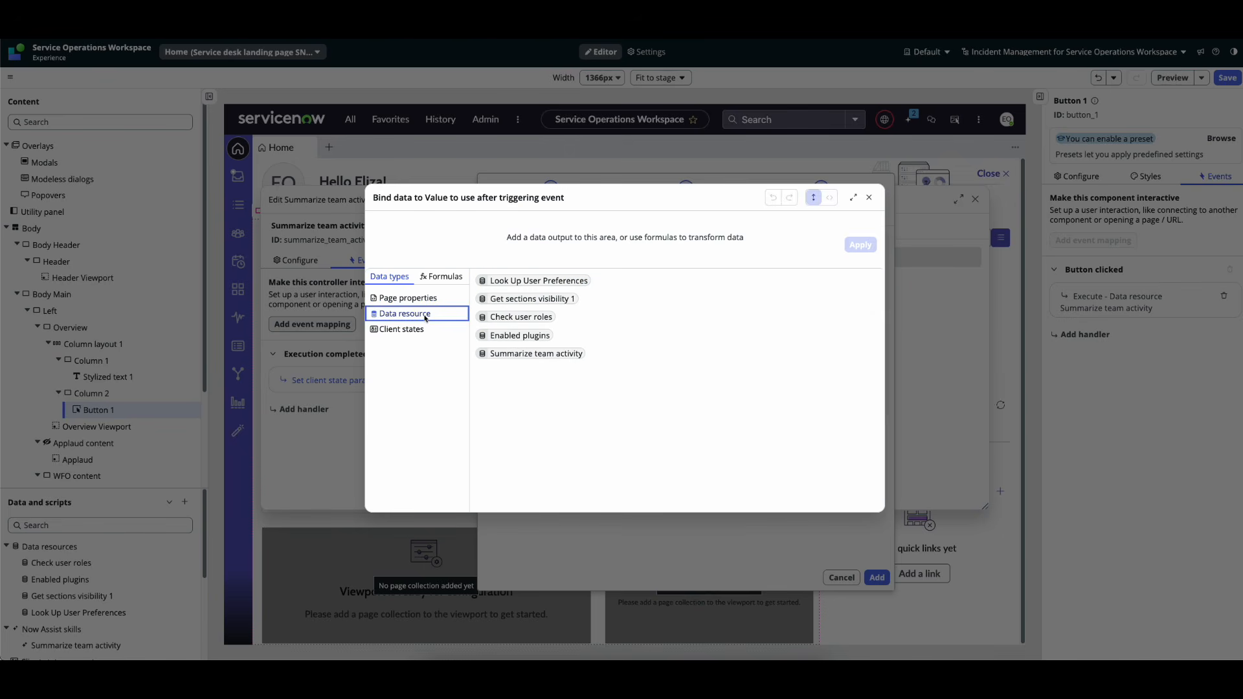
click(511, 355)
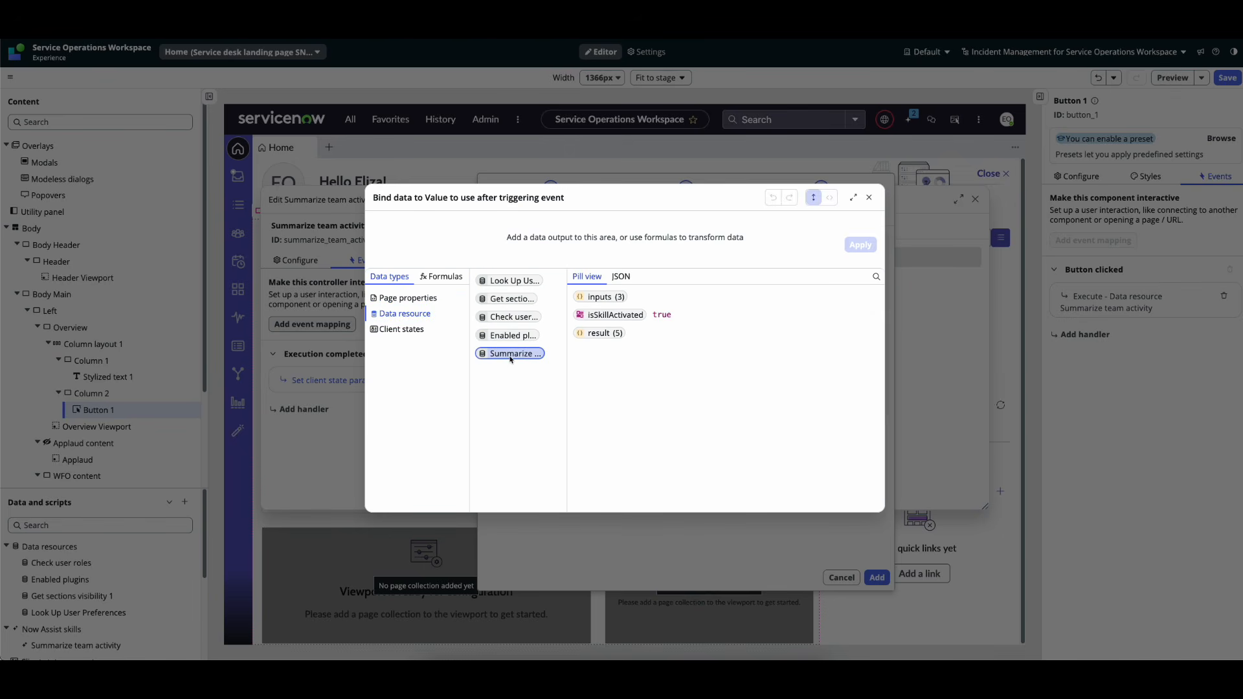
click(591, 334)
click(740, 353)
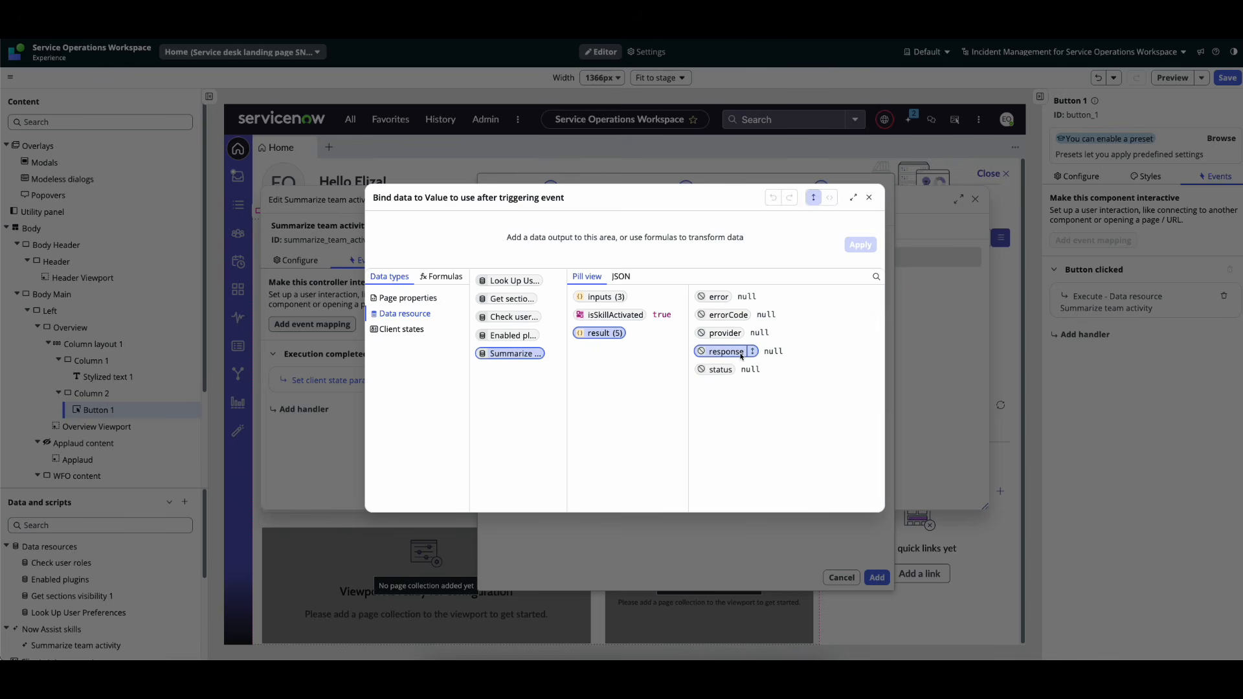
click(754, 354)
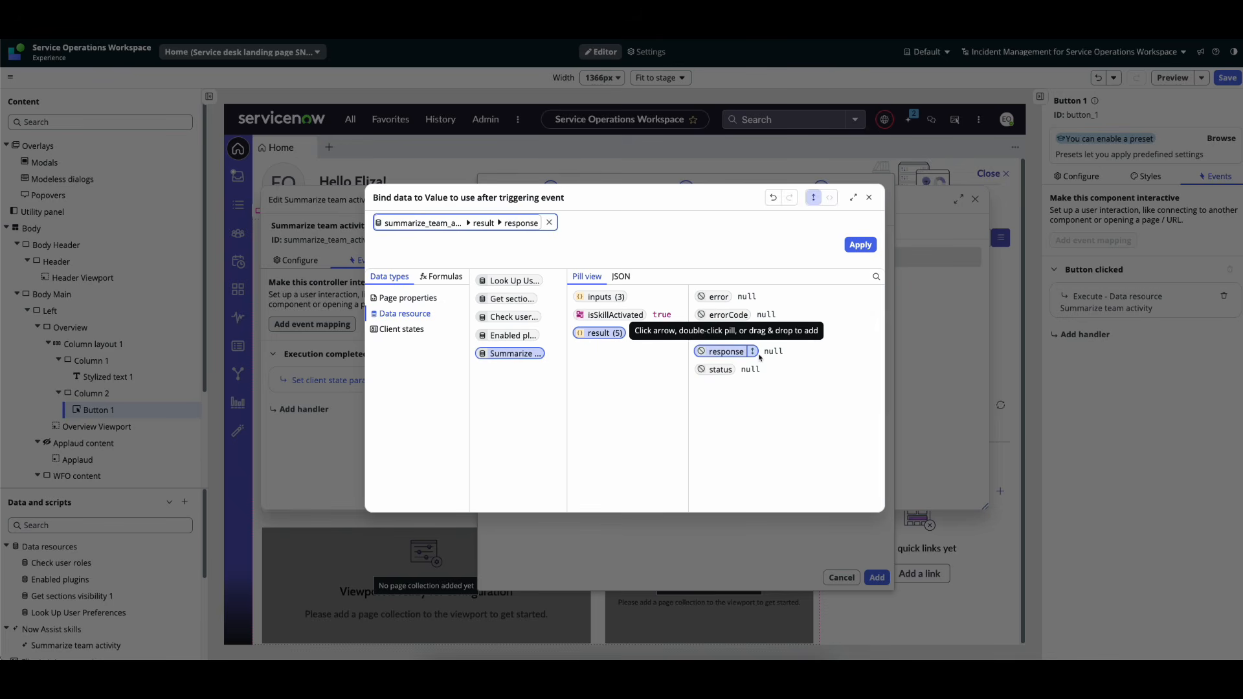
click(860, 245)
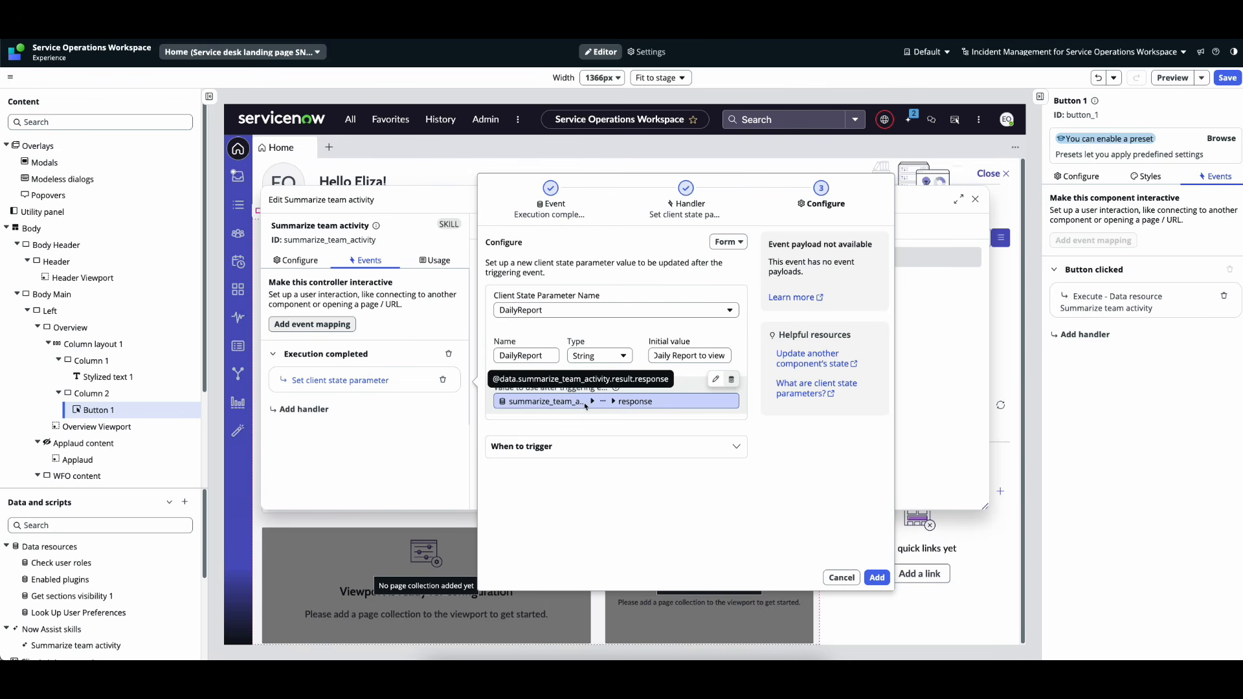
click(877, 577)
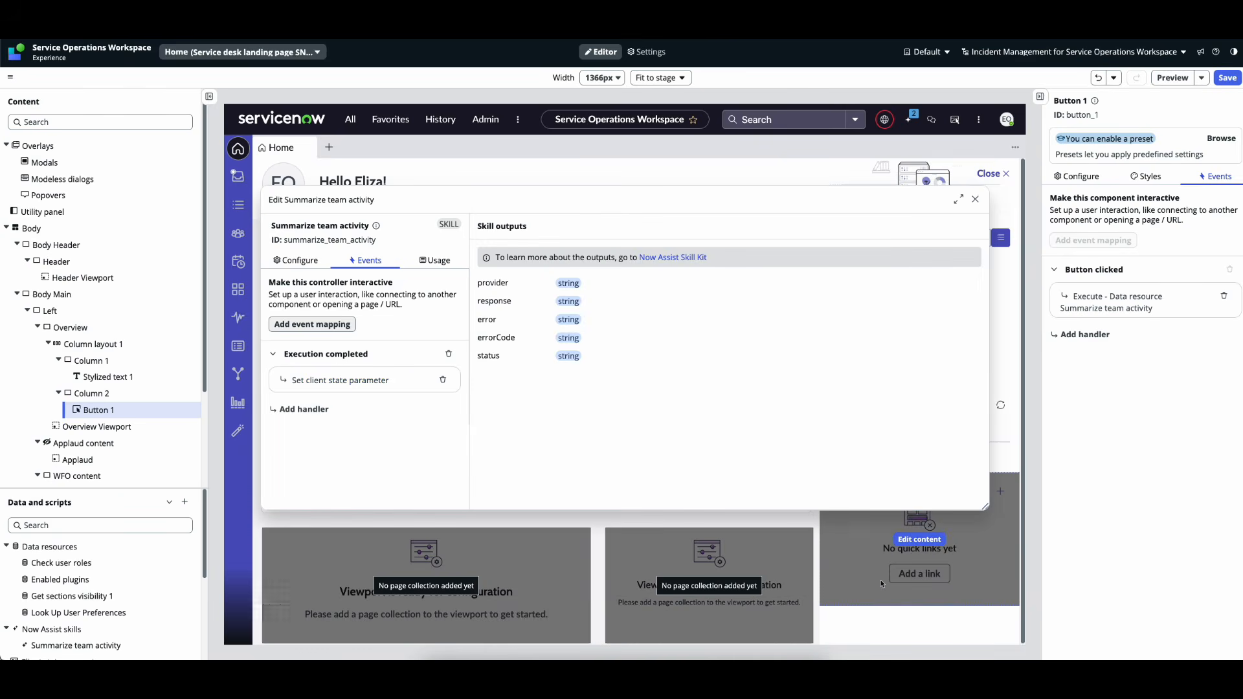
click(975, 199)
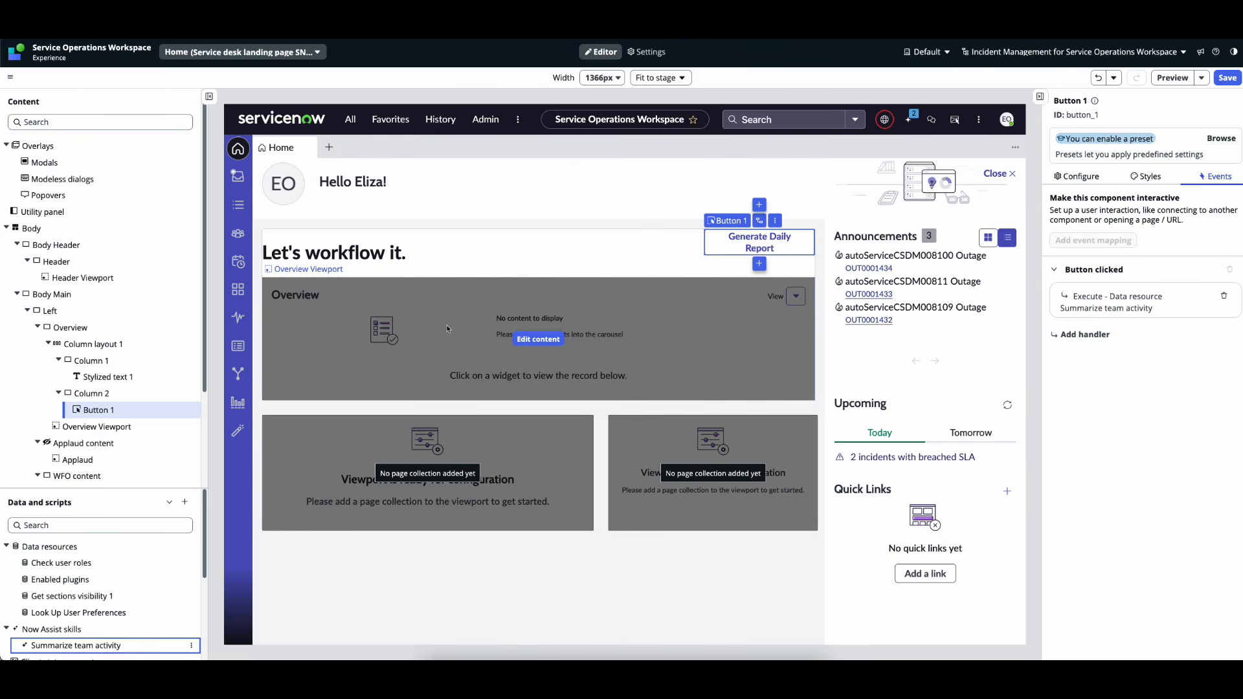
- Replace the "Let's workflow it." text of the Stylized text component with a binding to the DailyReport client state and save the page
click(377, 258)
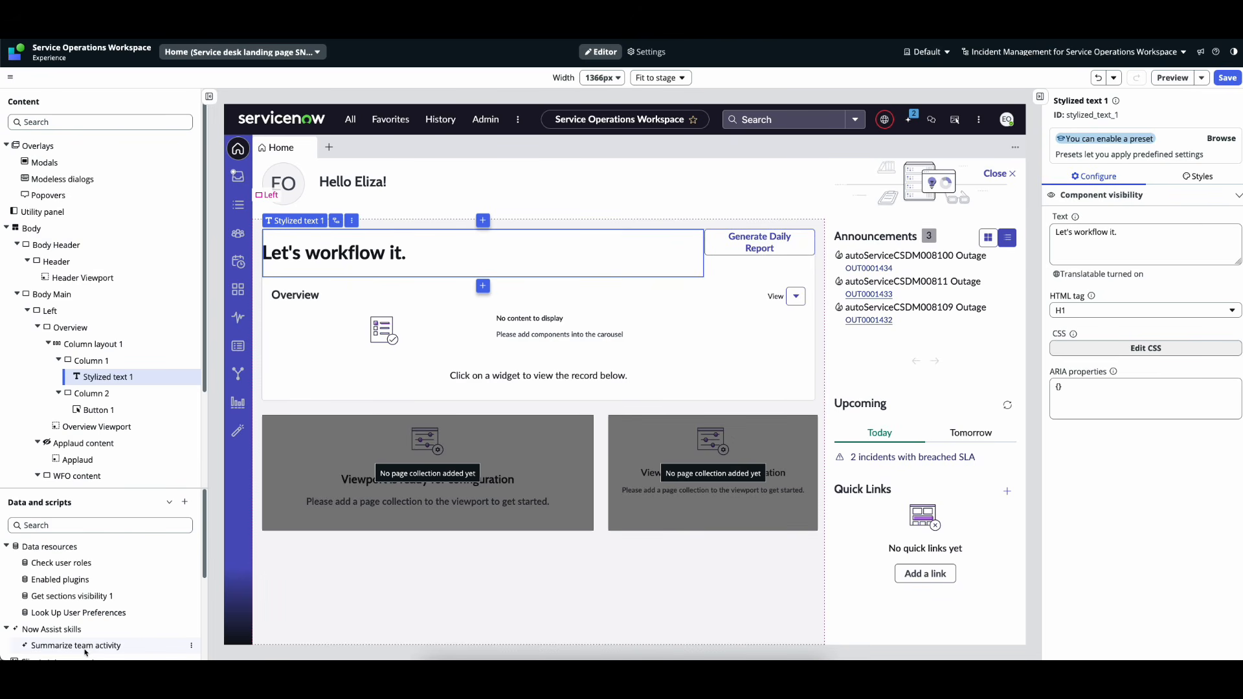
scroll(85, 652, down, 2)
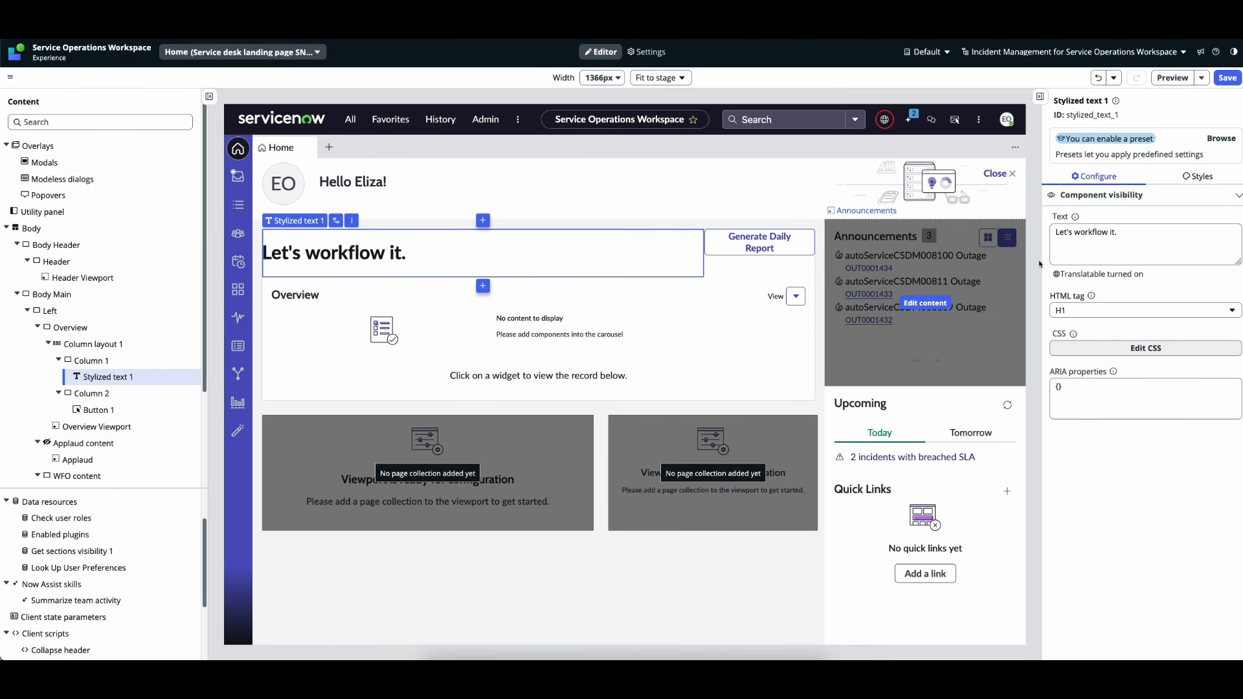
click(1144, 238)
key(ctrl+a)
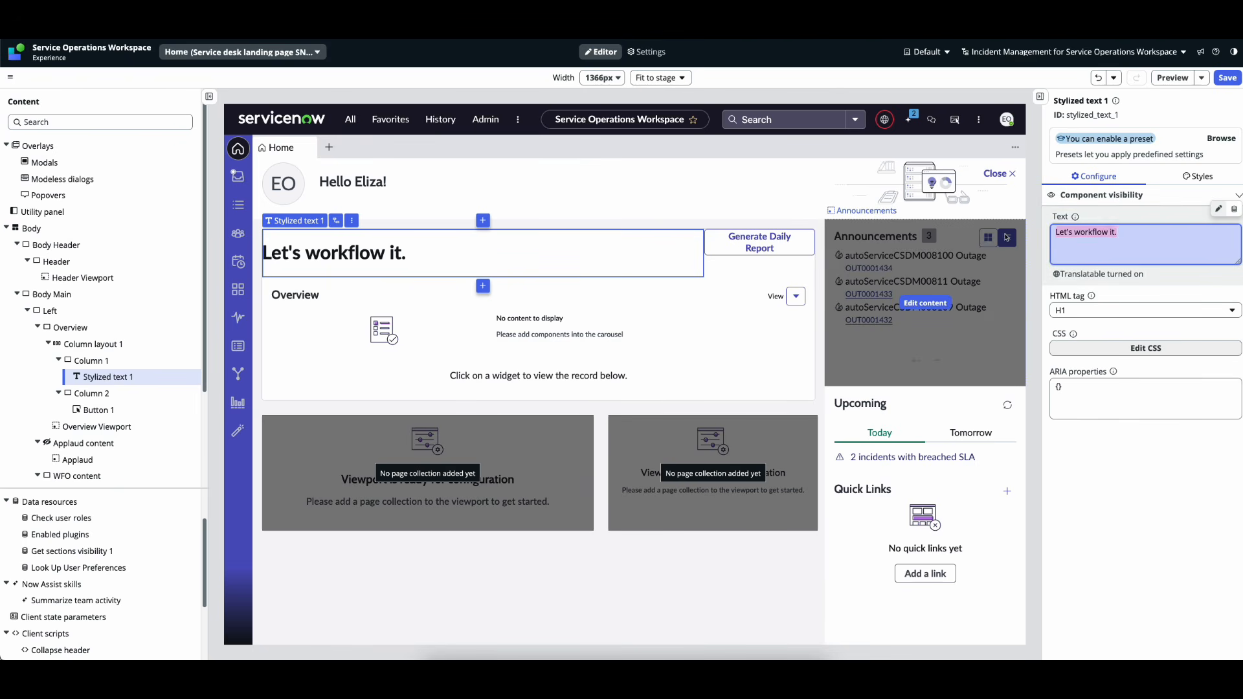
key(BackSpace)
click(1235, 210)
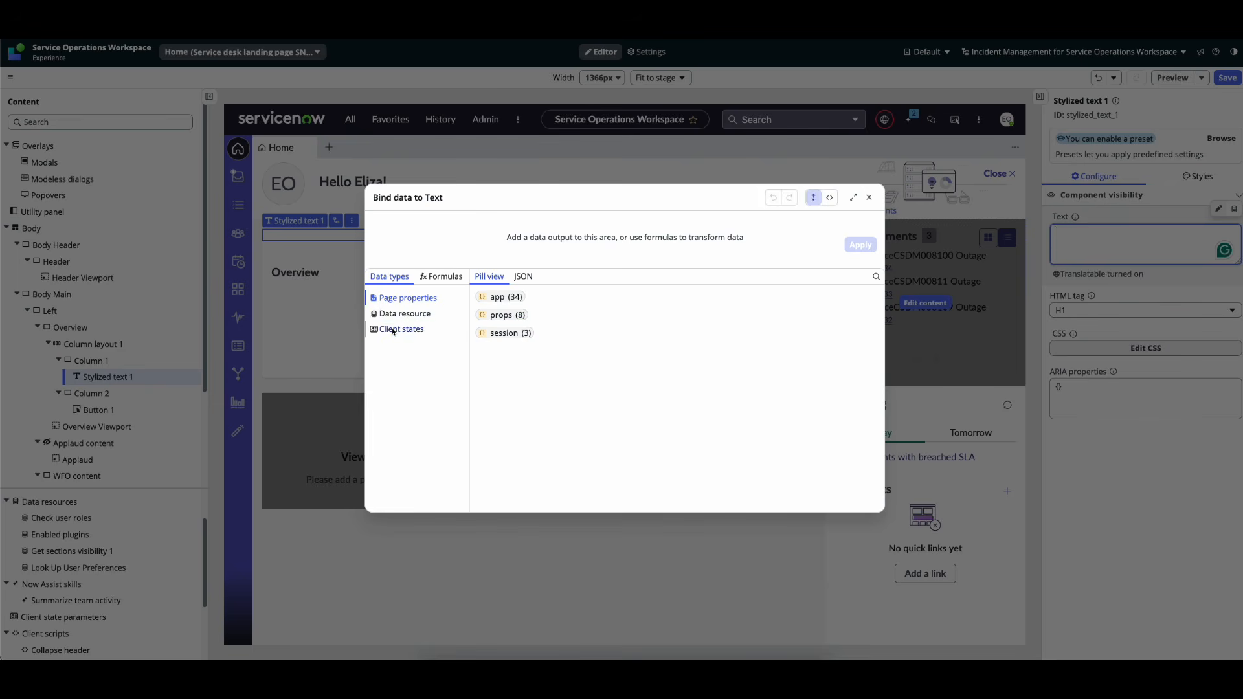
click(394, 331)
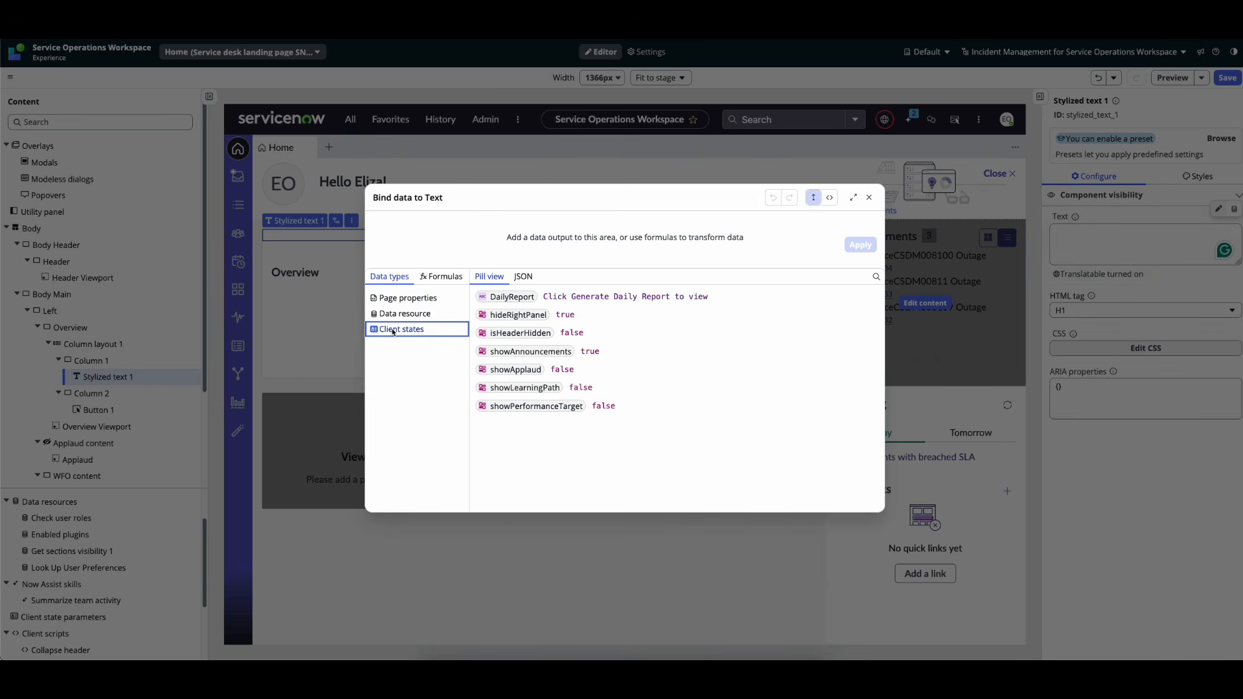
click(527, 302)
click(544, 298)
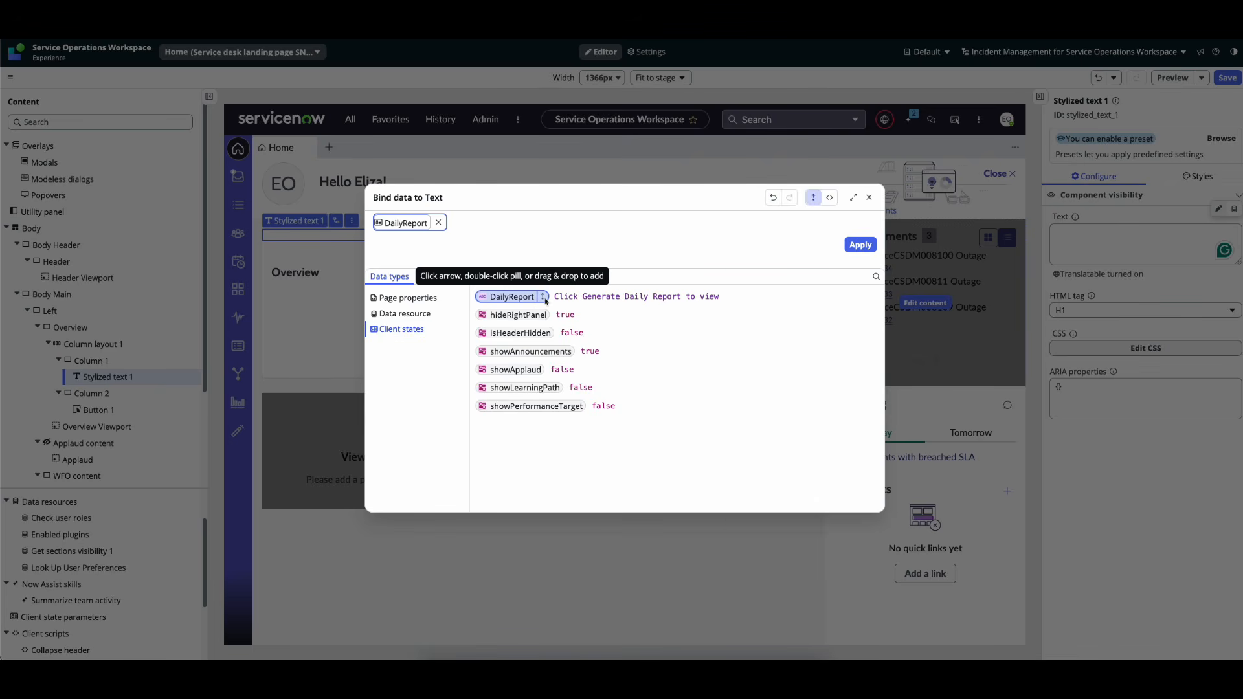
click(856, 245)
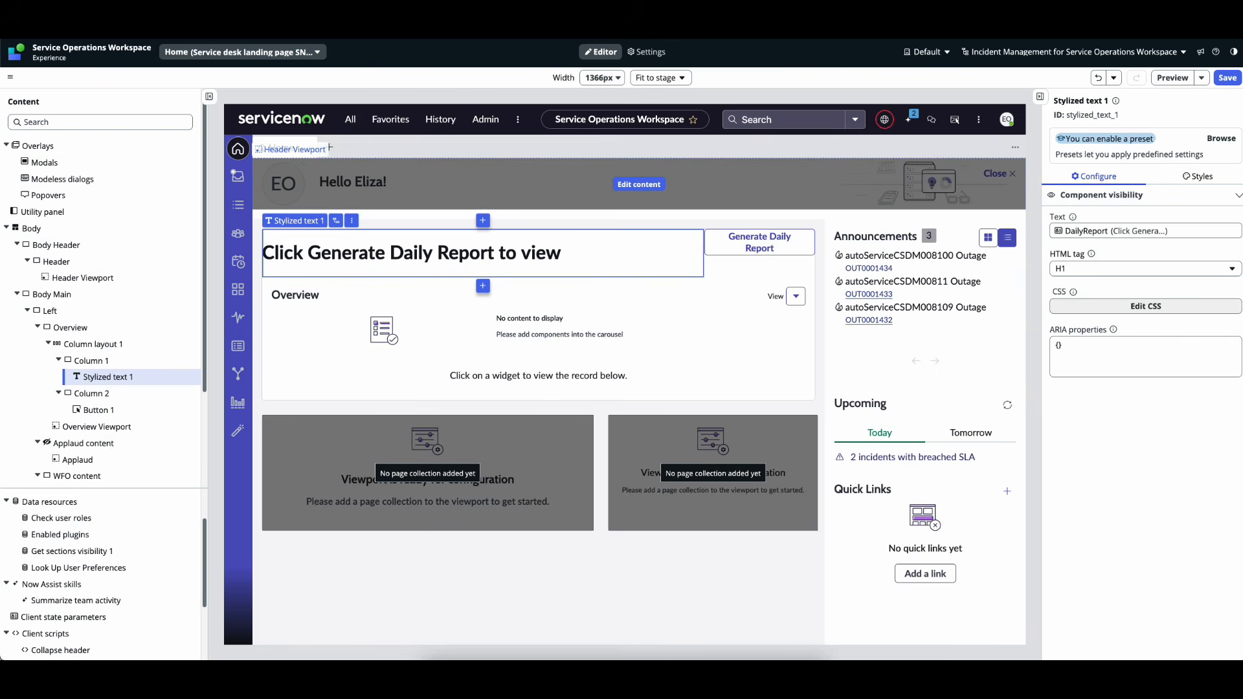
click(1226, 79)
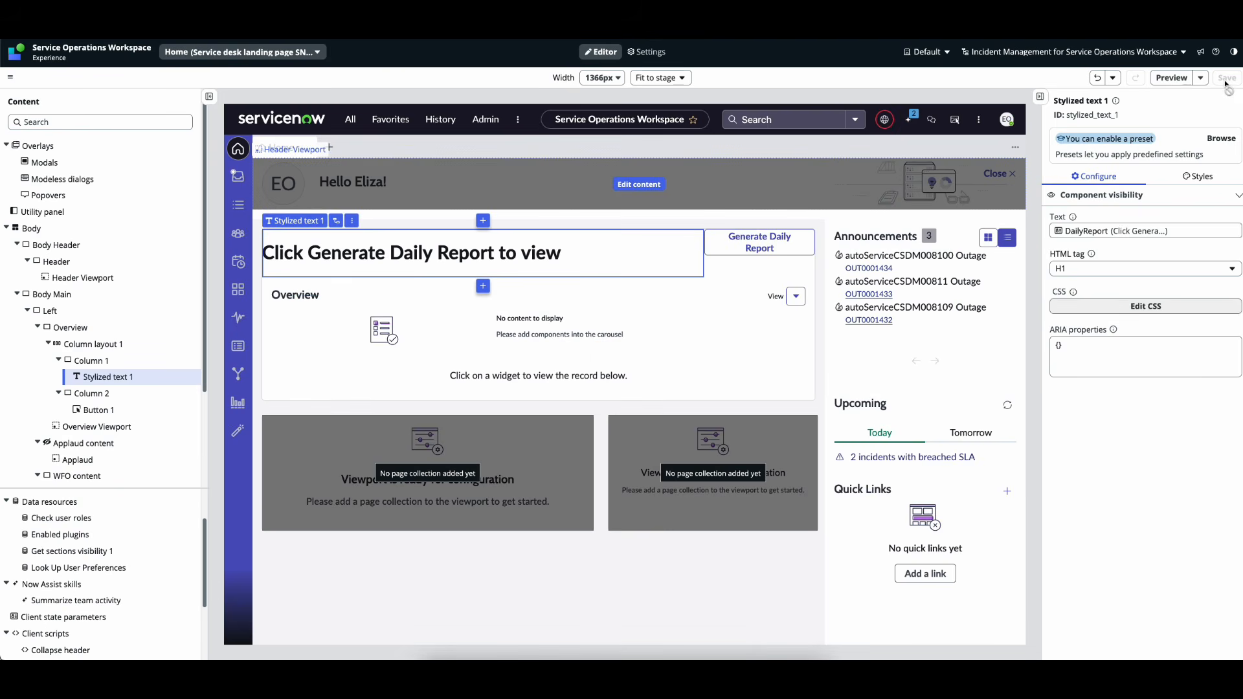
- Preview the page variant, run Generate Daily Report, and read through the generated team activity summary before closing the preview
click(1172, 78)
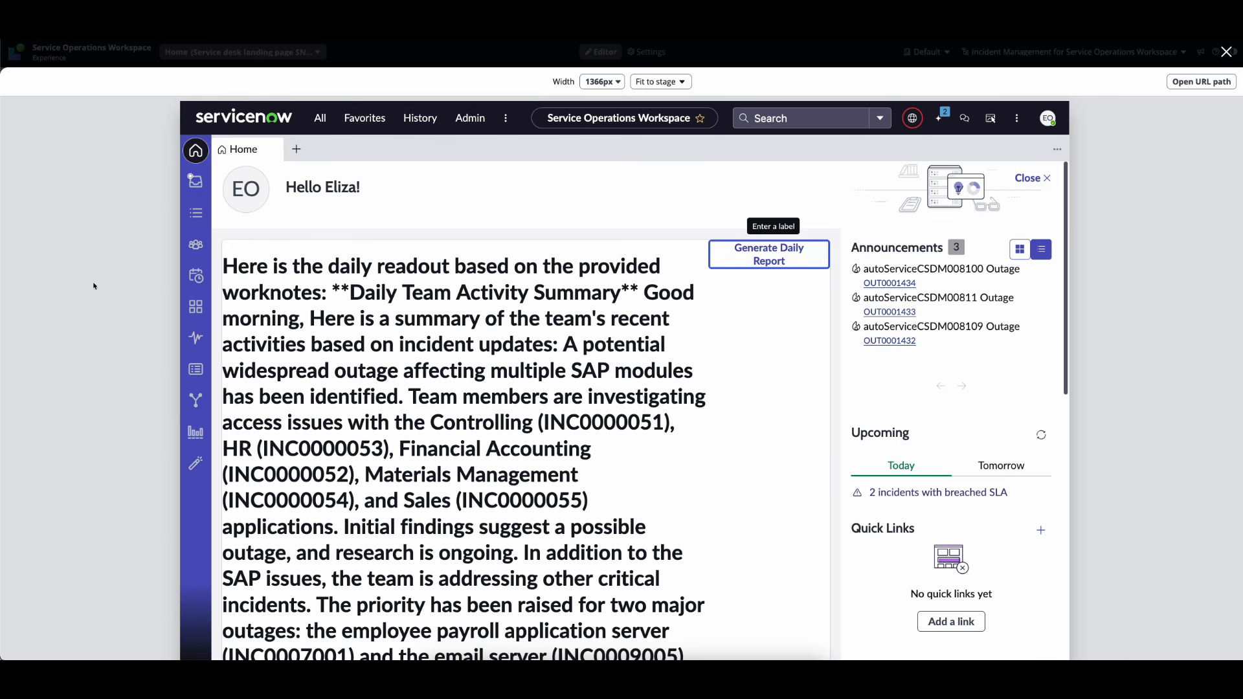
drag(226, 268, 556, 573)
scroll(400, 369, down, 3)
scroll(453, 420, down, 7)
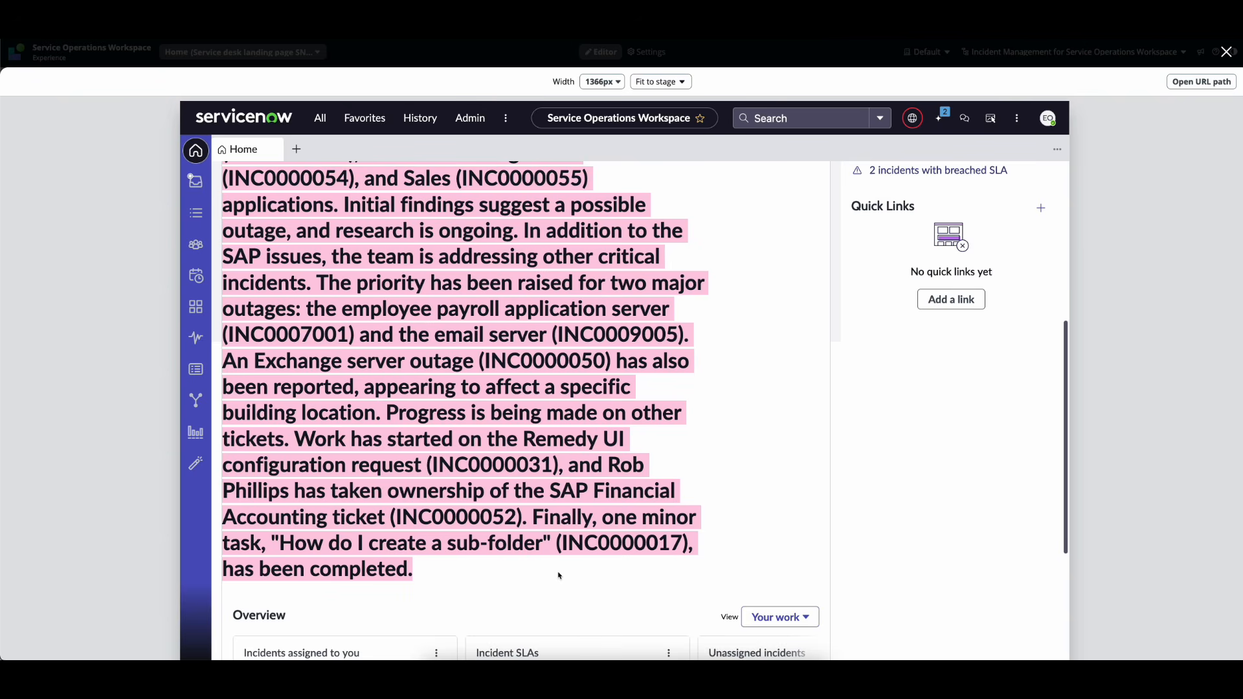
scroll(500, 389, up, 5)
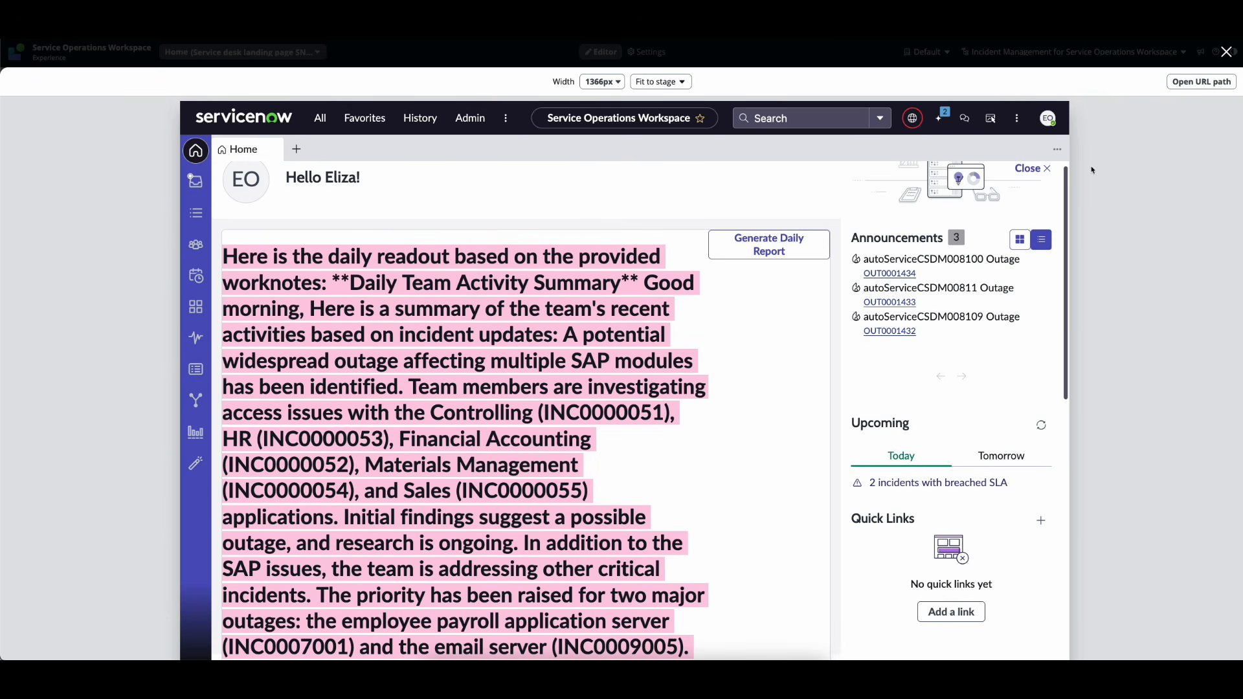
click(1226, 53)
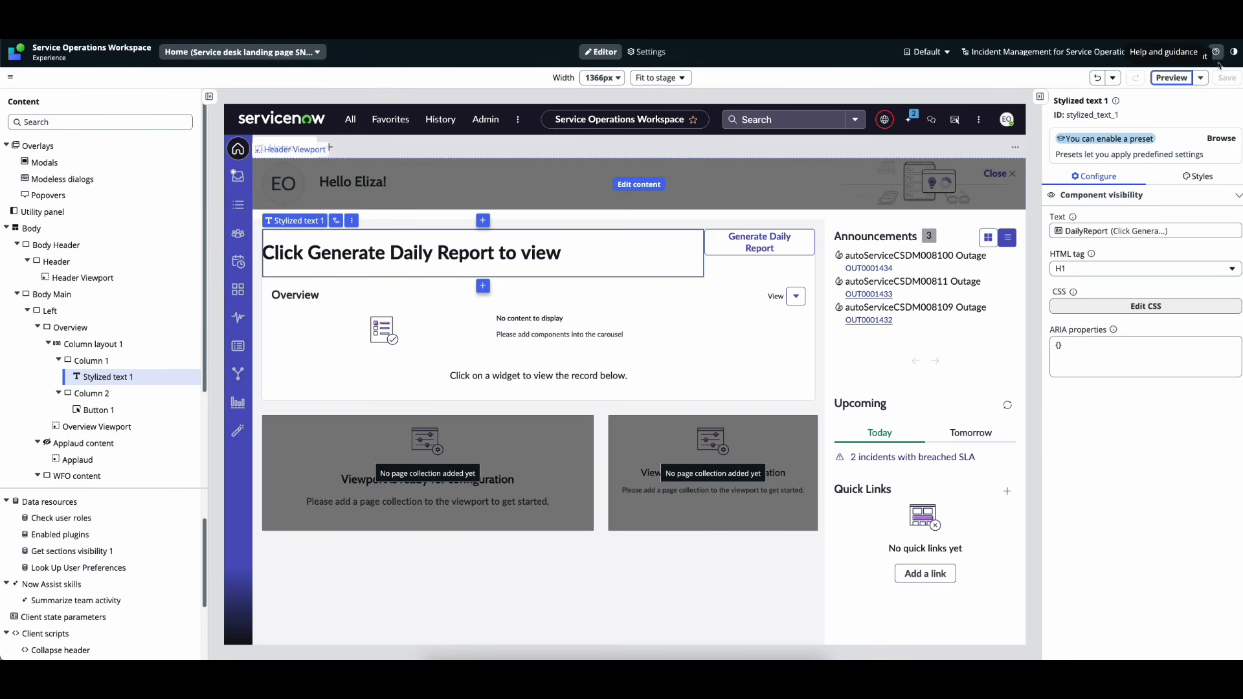
- Set the Stylized text component's HTML tag to Paragraph and save the page
click(1136, 269)
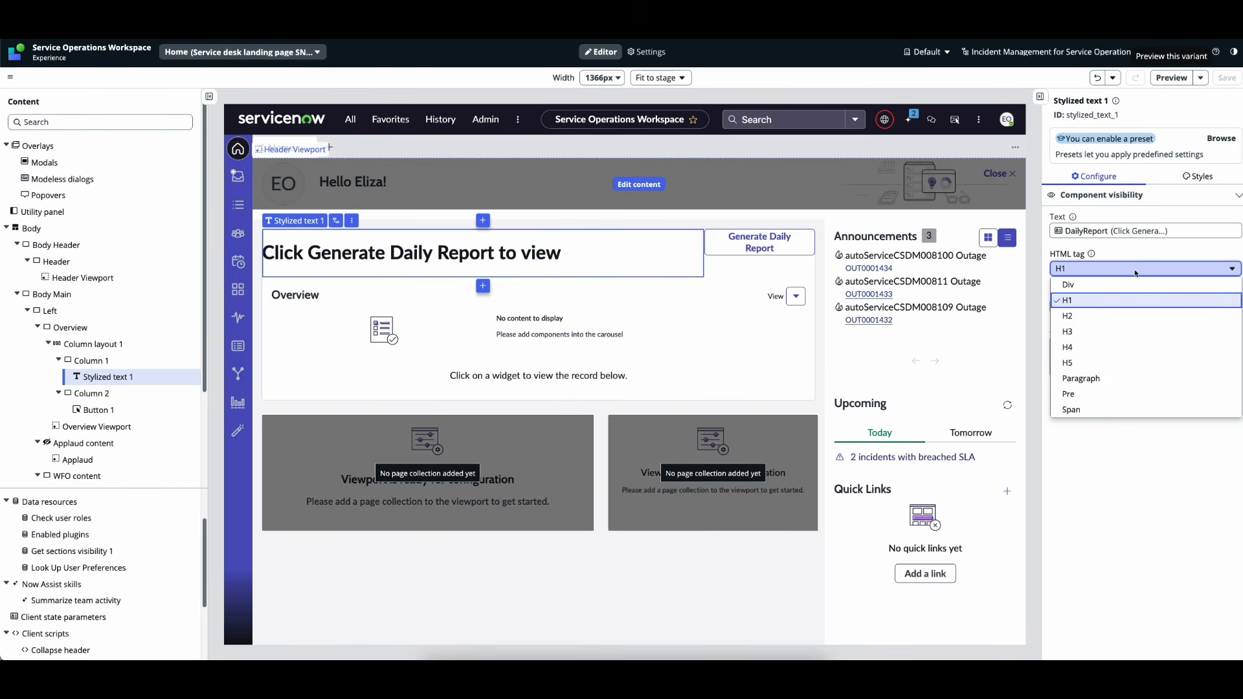
click(1096, 378)
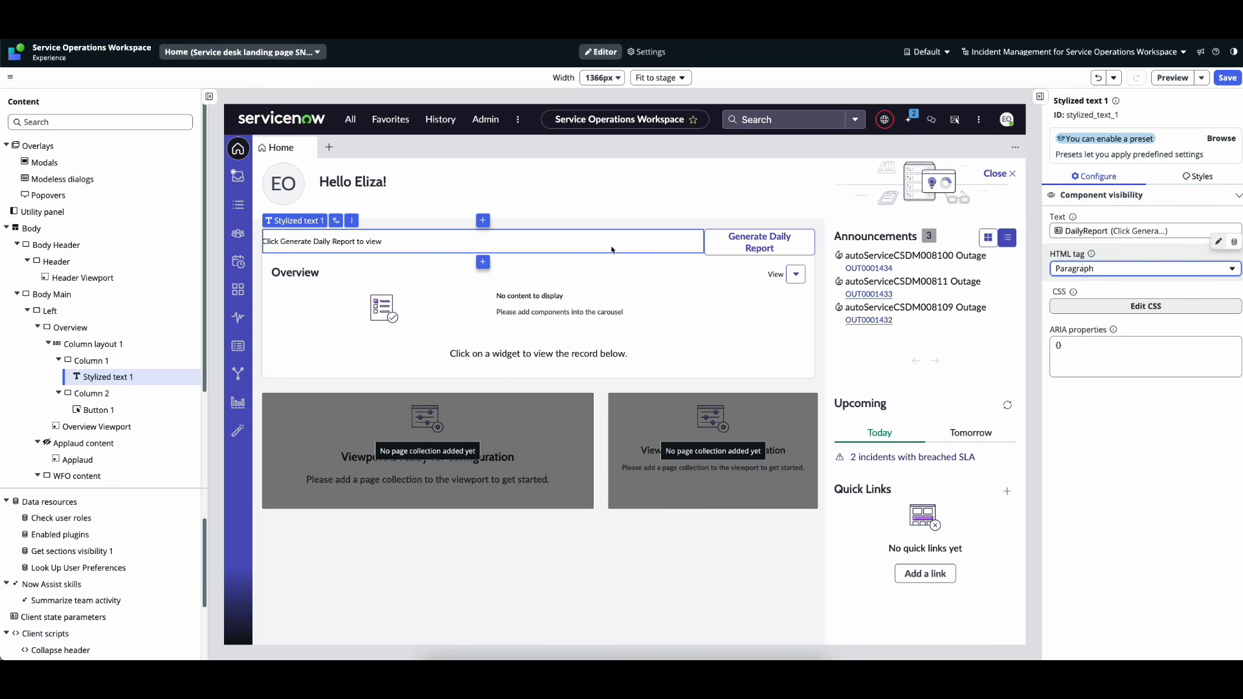
click(1228, 79)
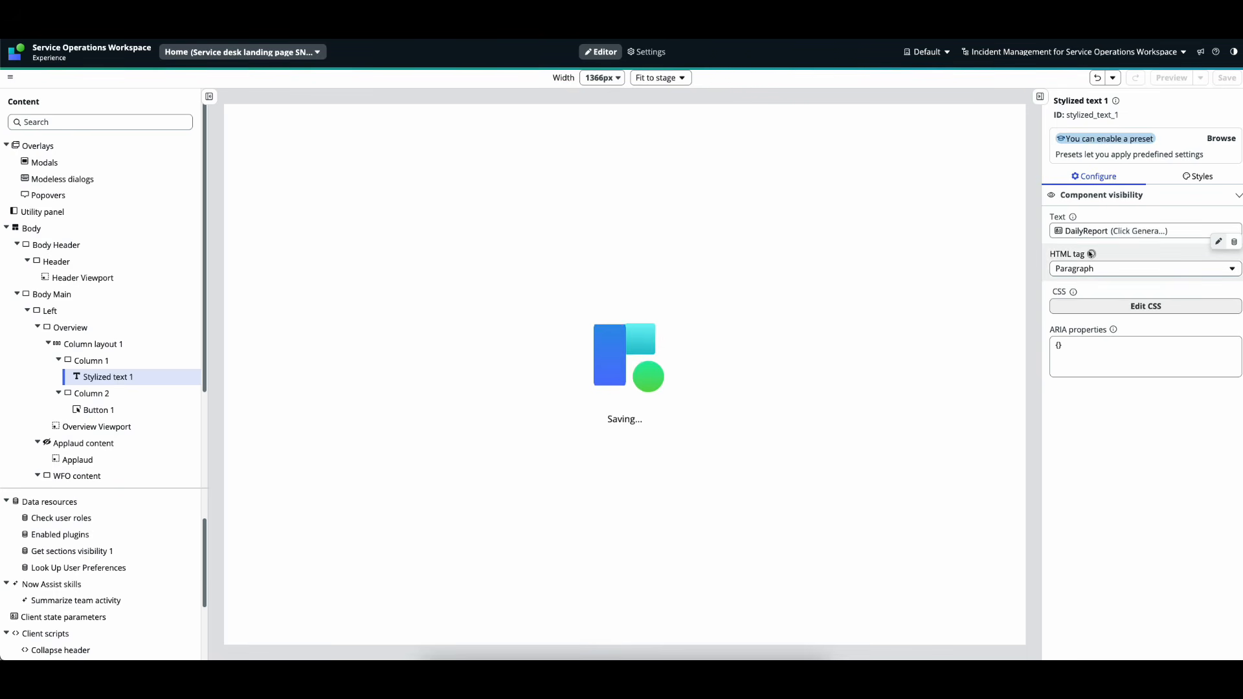